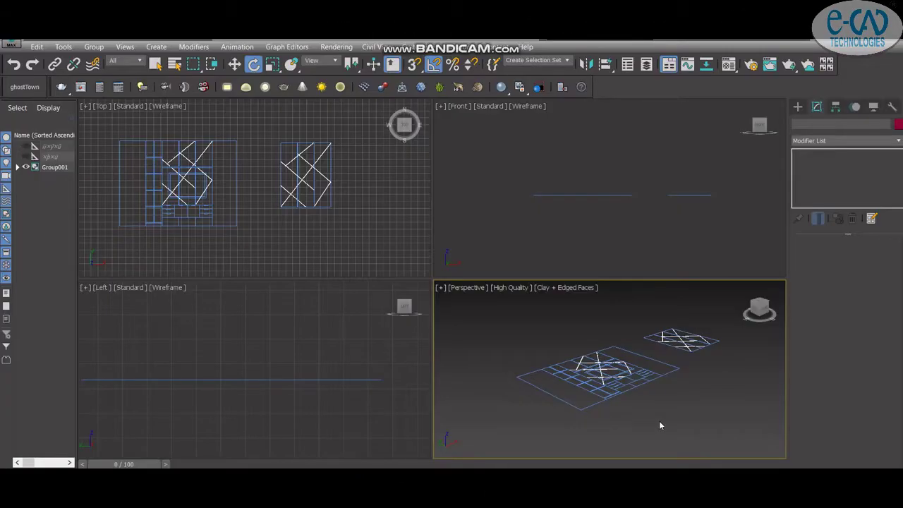
Step: Nudge the perspective view to look over the imported flat wall unit drawing
middle_drag(659, 421, 649, 378)
Step: Rotate the drawing group 90° upright and centre it in a maximized Front view
click(655, 336)
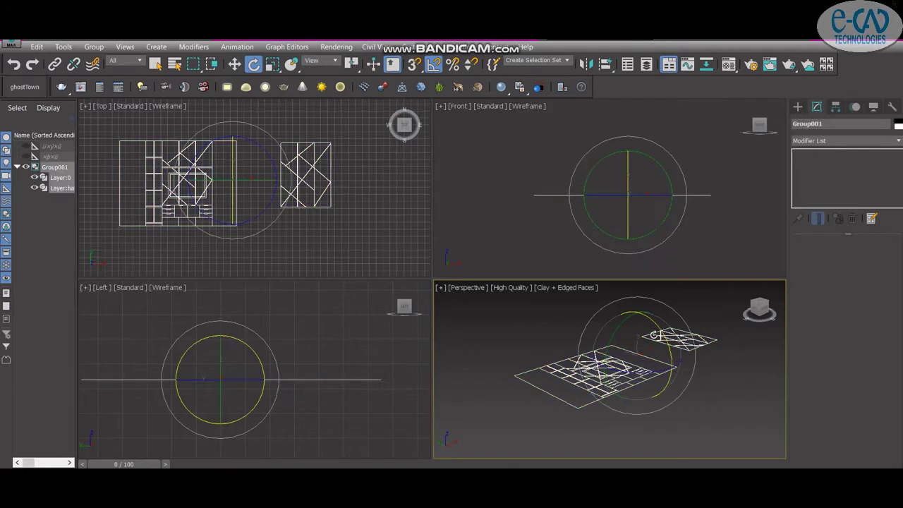
drag(655, 335, 656, 304)
click(685, 135)
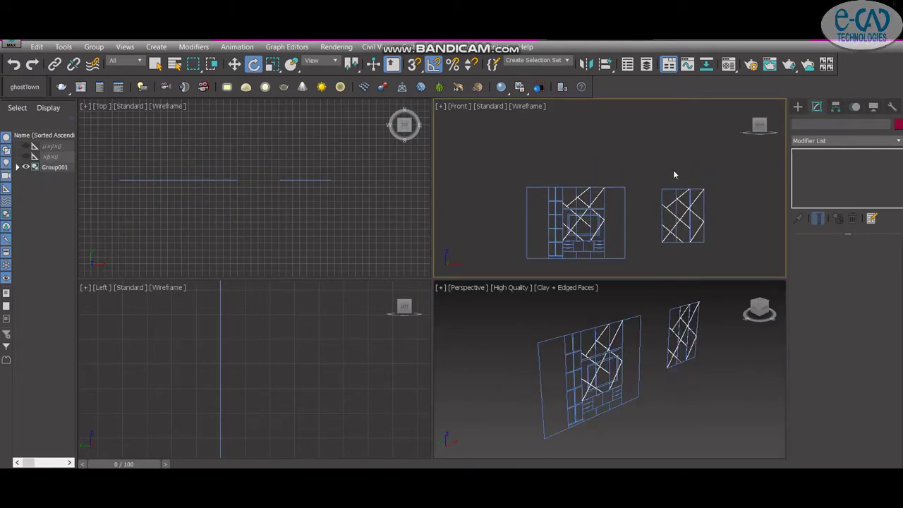
key(alt+w)
mouse_move(644, 141)
middle_down()
mouse_move(540, 197)
mouse_move(527, 236)
middle_up()
Step: With snaps on, draw a box over the shelving tower outline
click(798, 106)
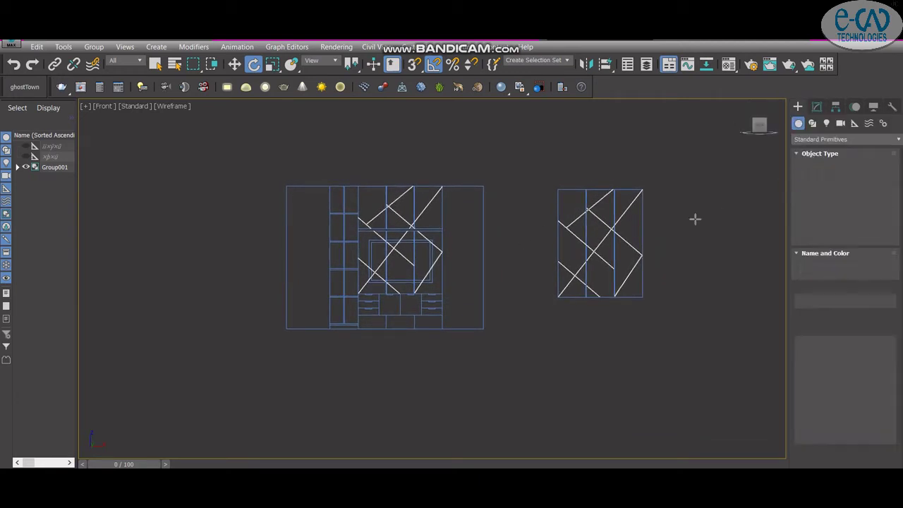
key(s)
scroll(331, 185, up, 3)
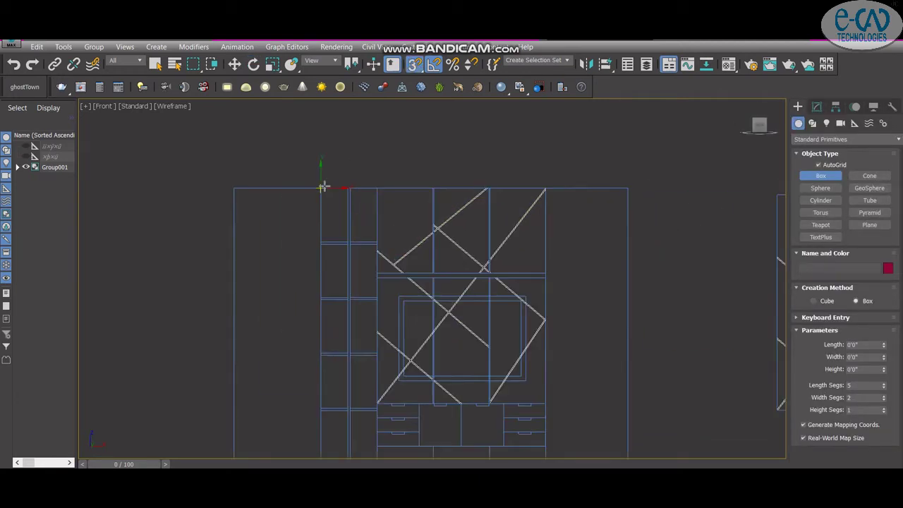
scroll(321, 187, down, 3)
drag(322, 187, 351, 326)
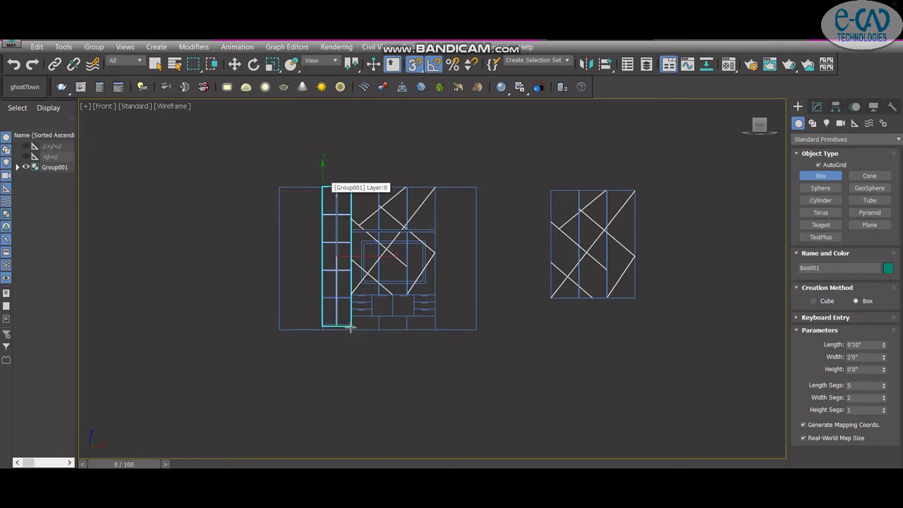
click(327, 348)
Step: Set the tower box height to 1'6" and view it in a maximized Perspective view
click(817, 106)
double_click(855, 282)
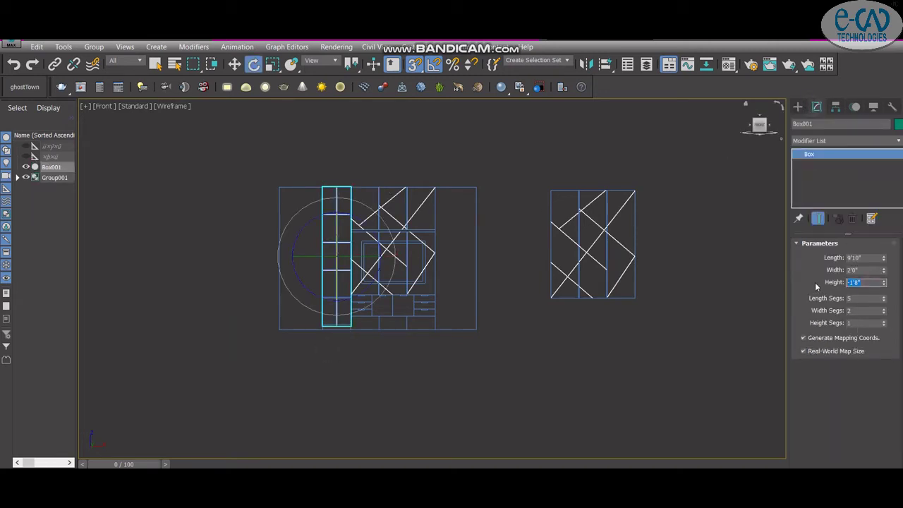
text(1'6)
key(Return)
key(alt+w)
alt+middle_drag(649, 369, 686, 382)
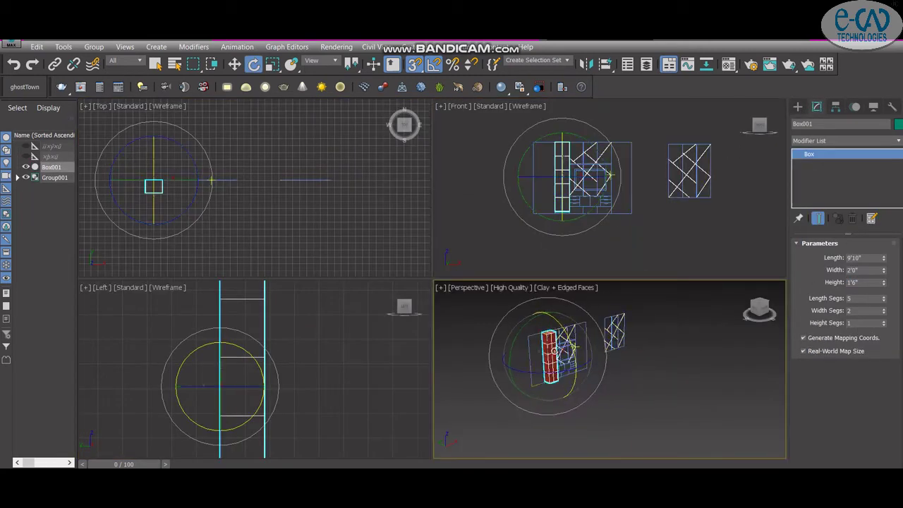
key(alt+w)
Step: Convert the tower box to Editable Poly
mouse_move(572, 381)
alt+middle_down()
mouse_move(548, 363)
mouse_move(651, 280)
alt+middle_up()
right_click(666, 272)
click(824, 407)
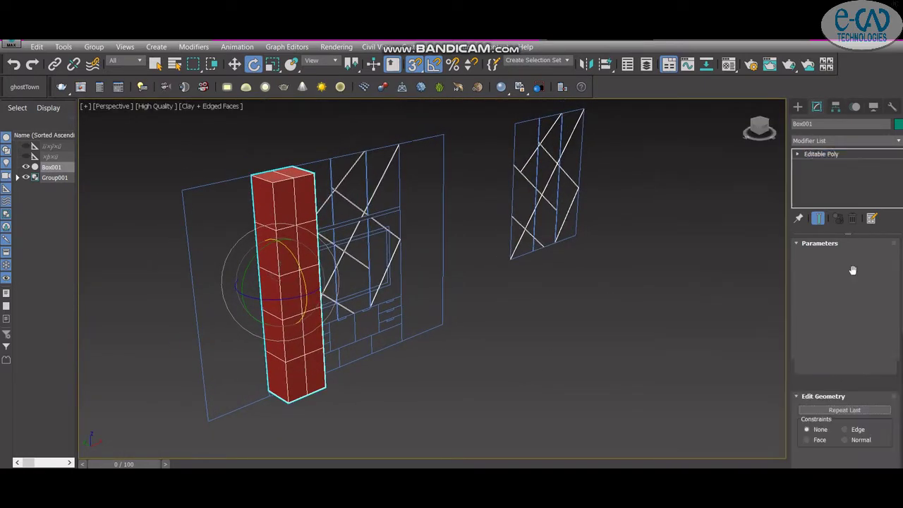
scroll(291, 208, up, 2)
Step: Select the column's front faces and inset them to frame each shelf panel
click(291, 208)
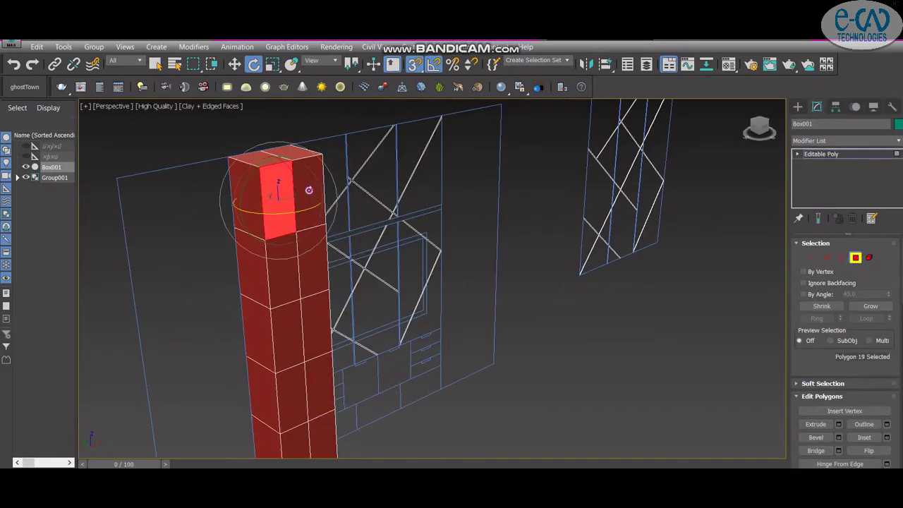
ctrl+click(282, 211)
ctrl+click(286, 275)
ctrl+click(290, 332)
ctrl+click(293, 395)
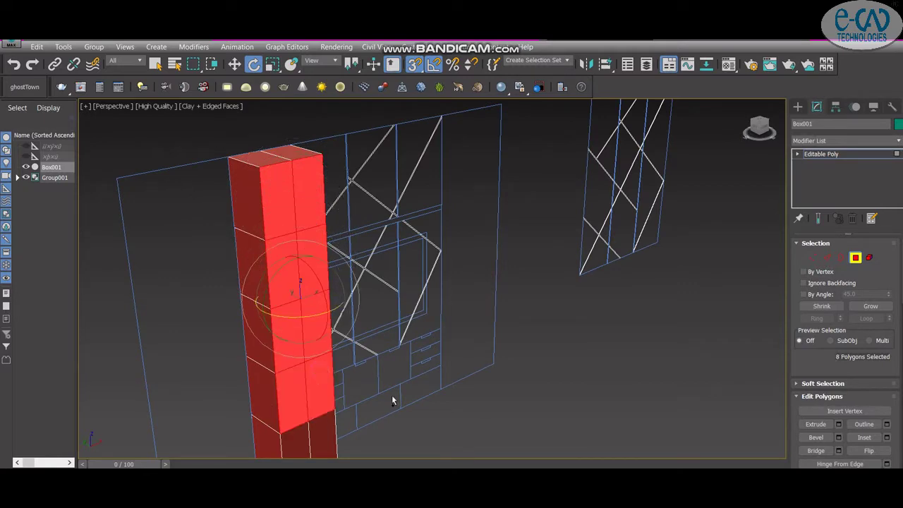
middle_drag(392, 400, 388, 349)
ctrl+click(296, 360)
ctrl+click(317, 352)
key(w)
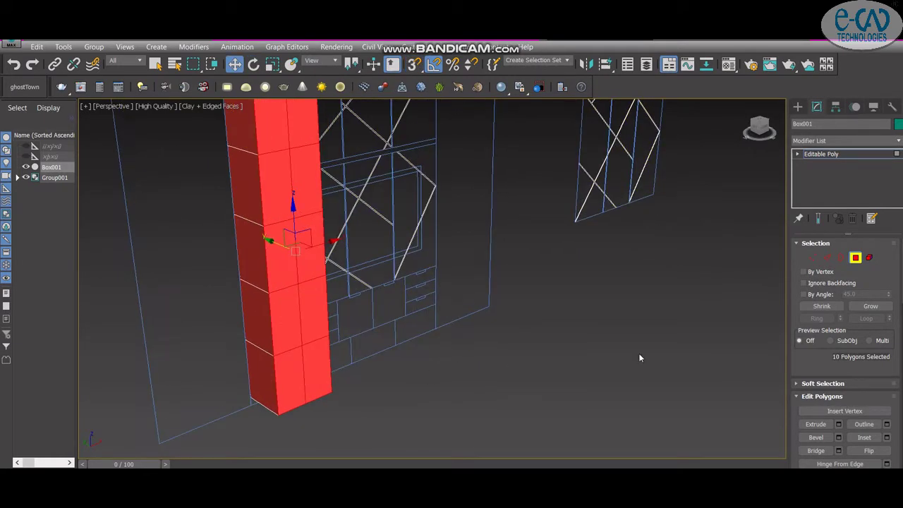
click(887, 437)
click(438, 319)
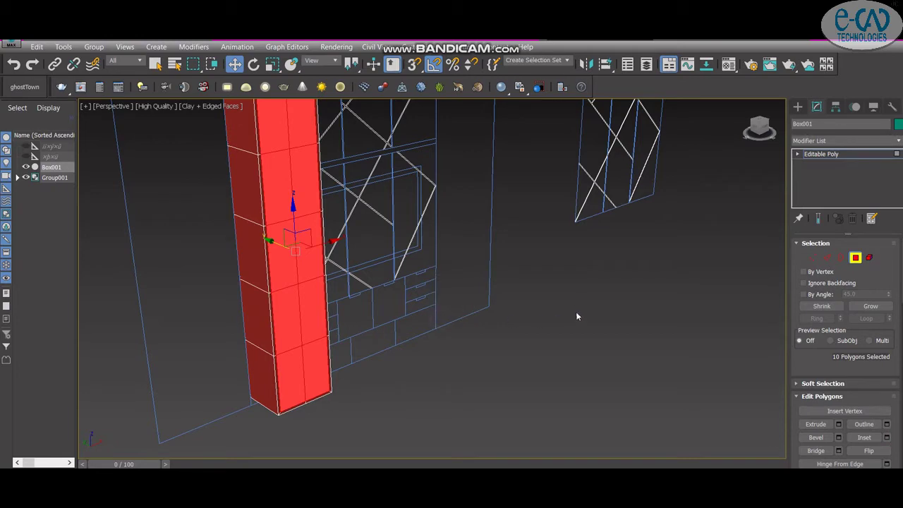
Step: In Edge mode, select the eleven vertical divider edges on the column front
scroll(576, 311, down, 5)
alt+middle_drag(583, 303, 508, 303)
click(830, 260)
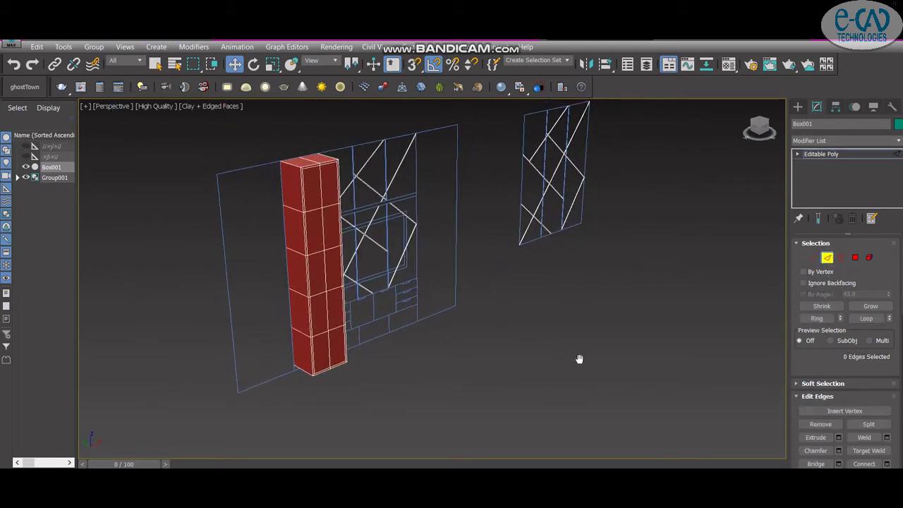
scroll(326, 250, up, 3)
click(323, 194)
ctrl+click(325, 245)
ctrl+click(331, 313)
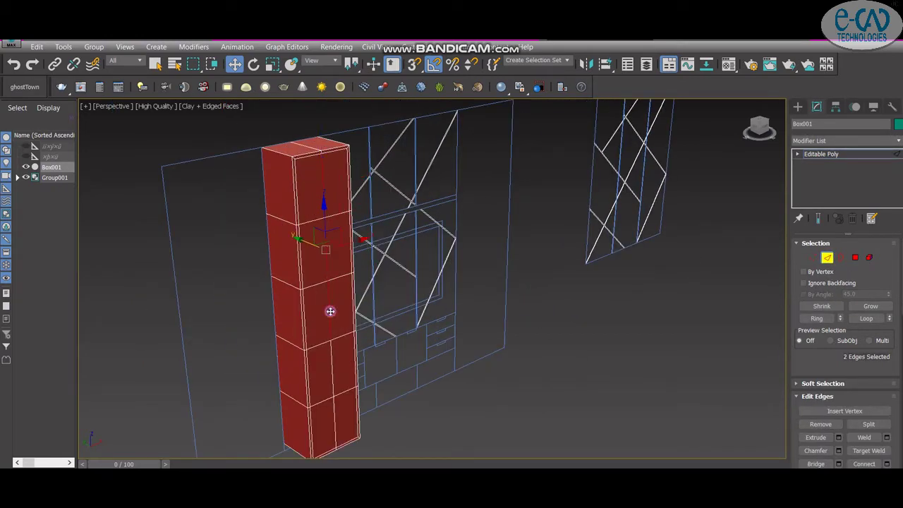
ctrl+click(331, 353)
ctrl+click(332, 410)
ctrl+click(322, 400)
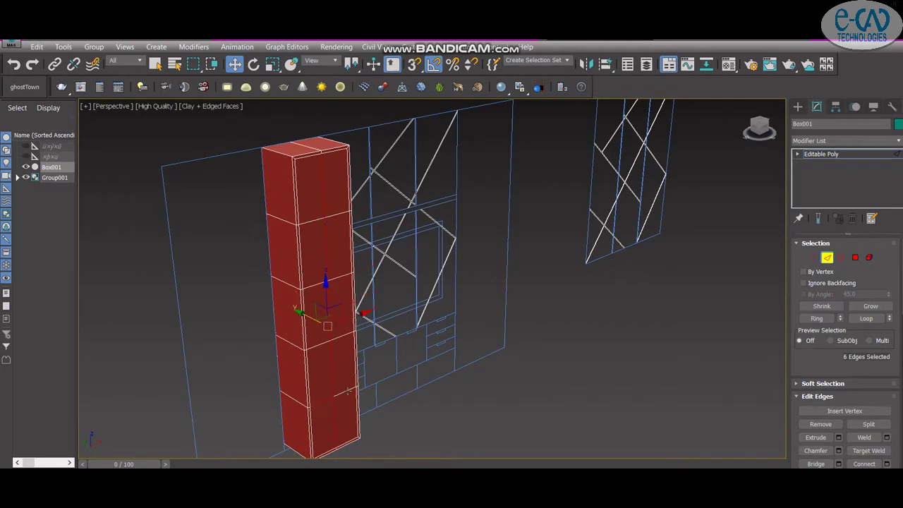
ctrl+click(331, 367)
ctrl+click(346, 335)
ctrl+click(314, 285)
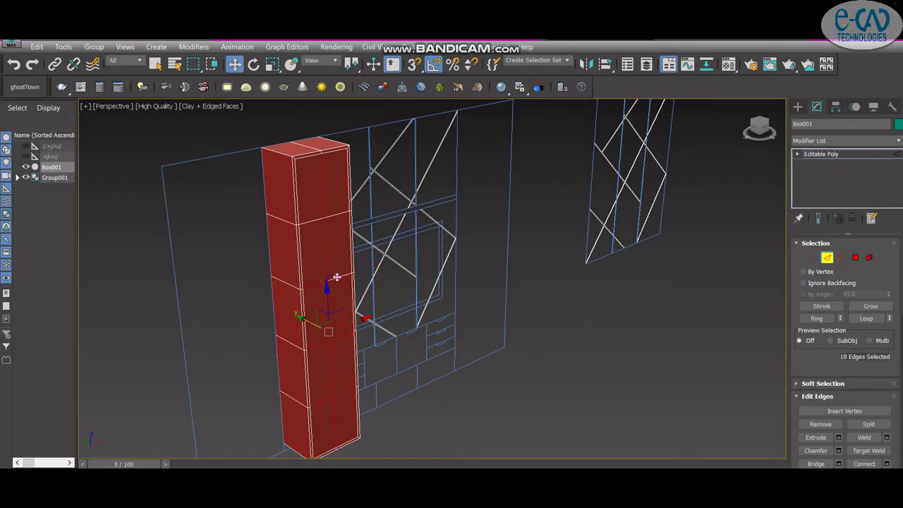
ctrl+click(309, 223)
ctrl+click(334, 214)
scroll(346, 229, up, 3)
scroll(374, 240, down, 2)
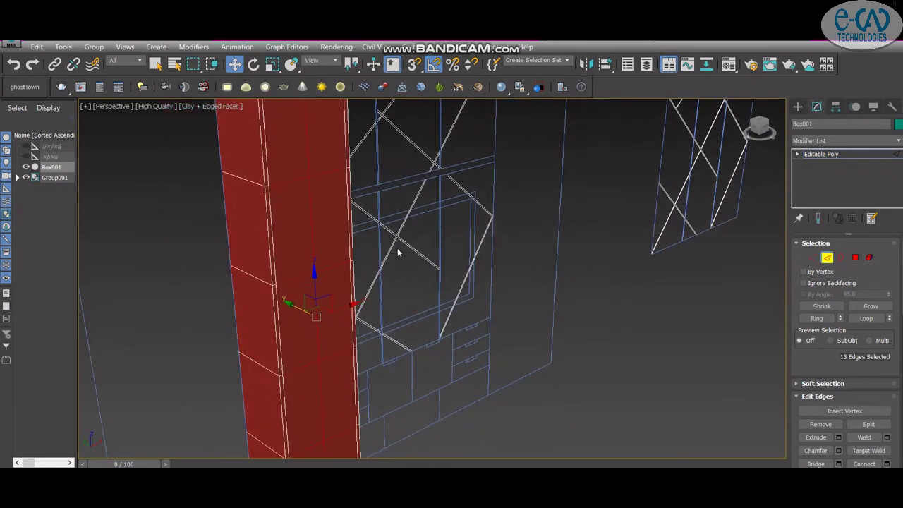
scroll(402, 257, down, 2)
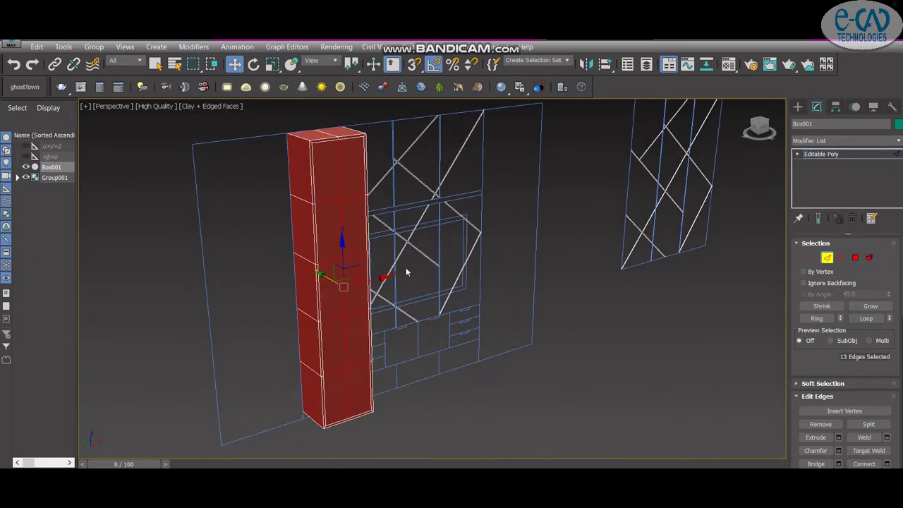
click(838, 450)
scroll(396, 316, up, 3)
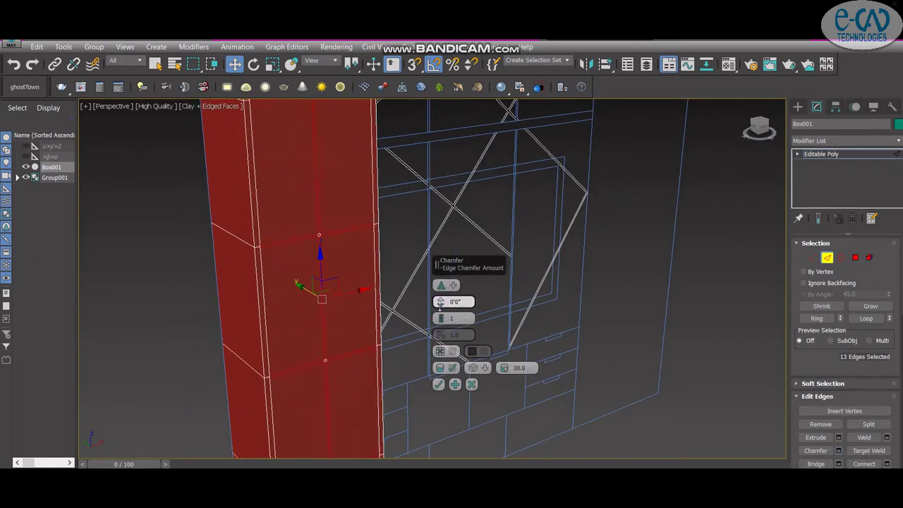
click(439, 304)
drag(440, 302, 440, 299)
alt+middle_drag(439, 298, 694, 329)
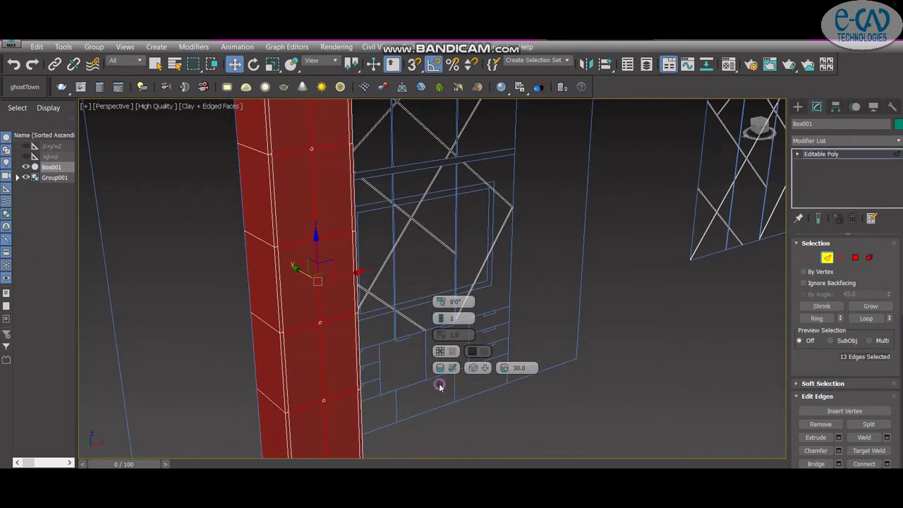
click(695, 329)
click(855, 257)
click(625, 320)
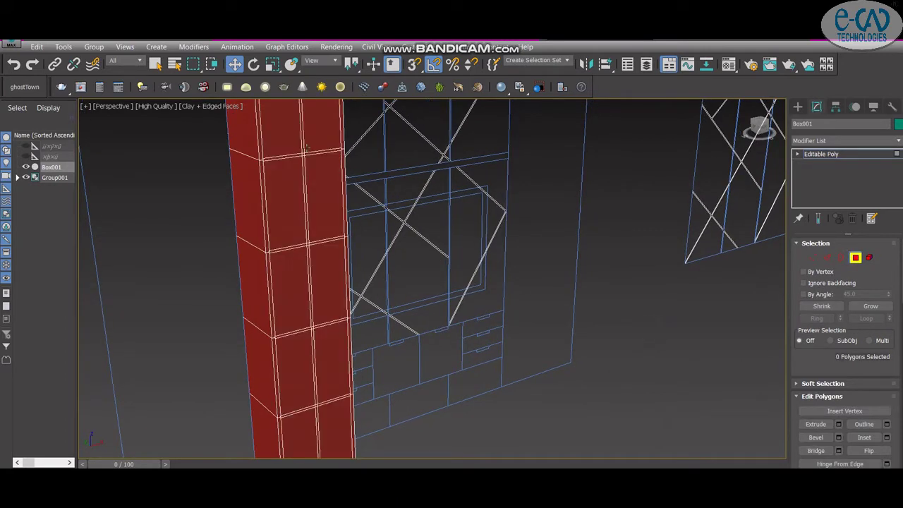
click(275, 133)
drag(275, 134, 300, 422)
Step: Extrude the tower's front faces -1'4" into recessed shelf cubbies
mouse_move(300, 422)
middle_down()
mouse_move(304, 367)
mouse_move(557, 363)
middle_up()
ctrl+click(303, 367)
click(838, 424)
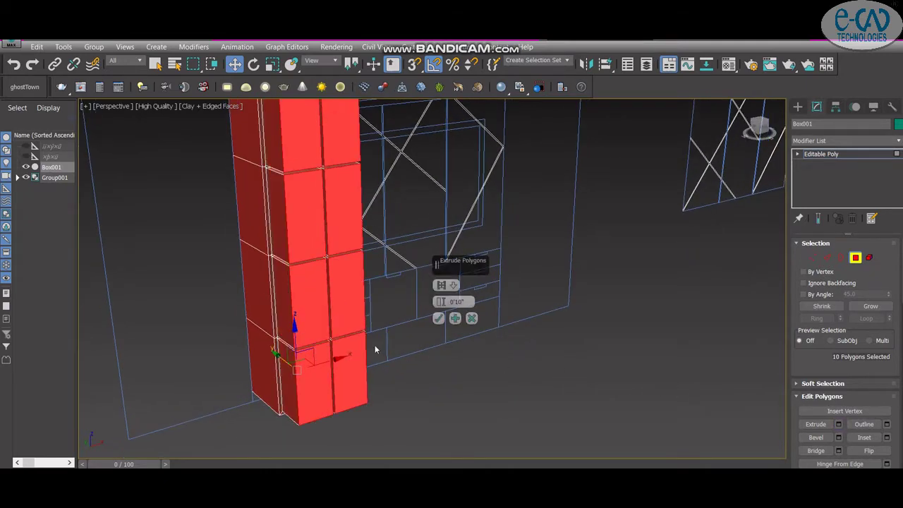
key(Return)
click(438, 318)
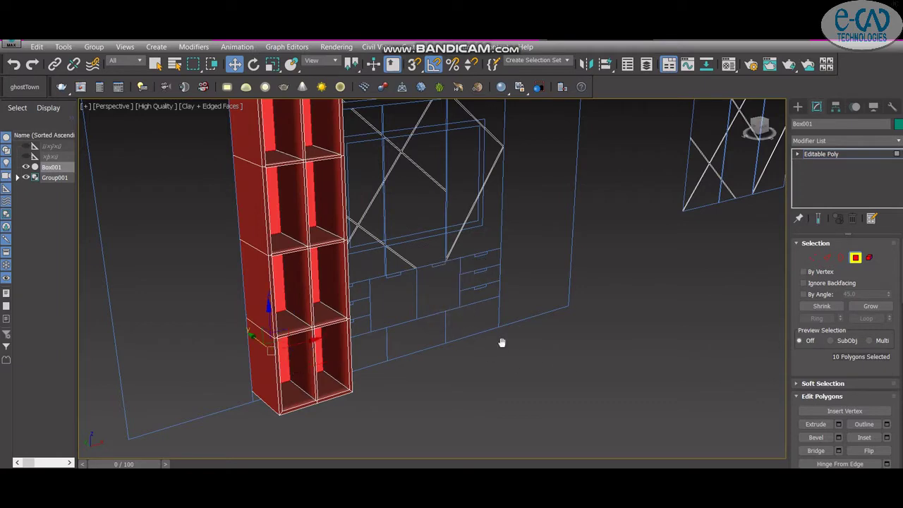
click(501, 343)
Step: Select the column's two bottom faces and inset them by 0'1"
middle_drag(502, 342, 484, 307)
alt+middle_drag(596, 333, 221, 353)
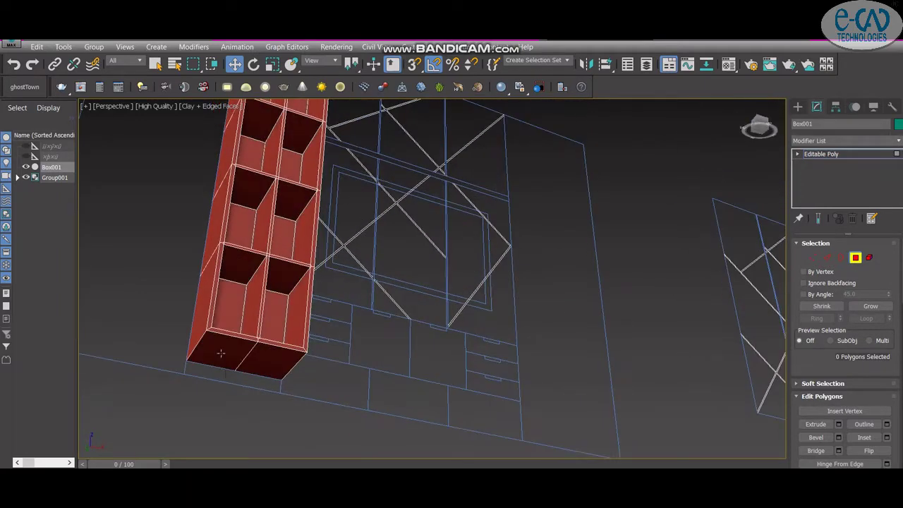
click(226, 356)
ctrl+click(271, 360)
click(887, 437)
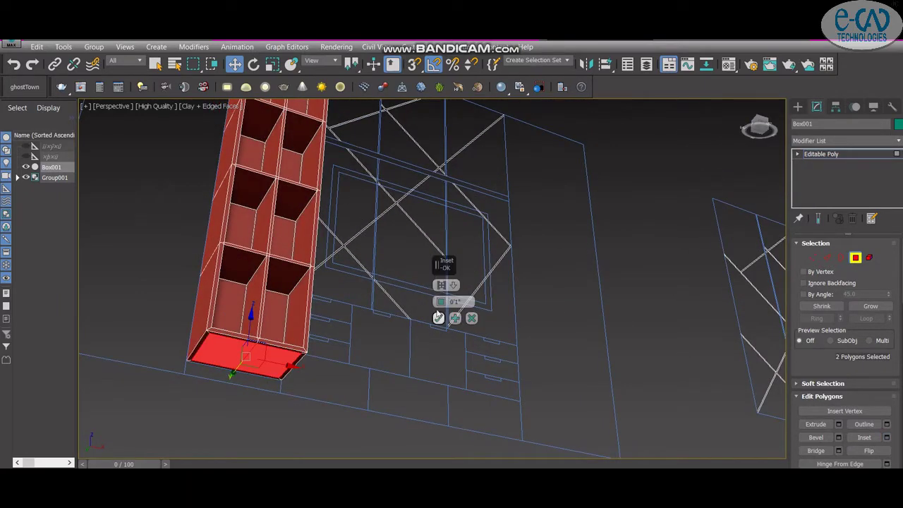
text(4)
key(Return)
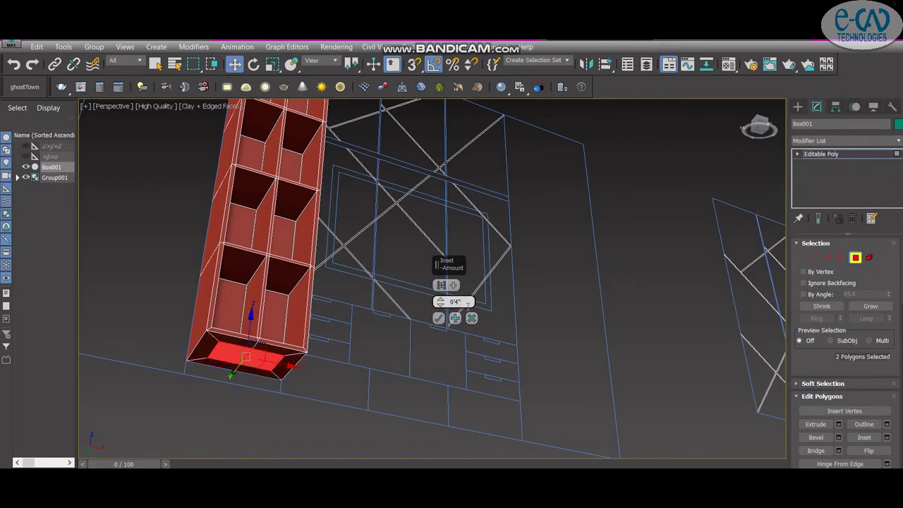
drag(441, 308, 439, 318)
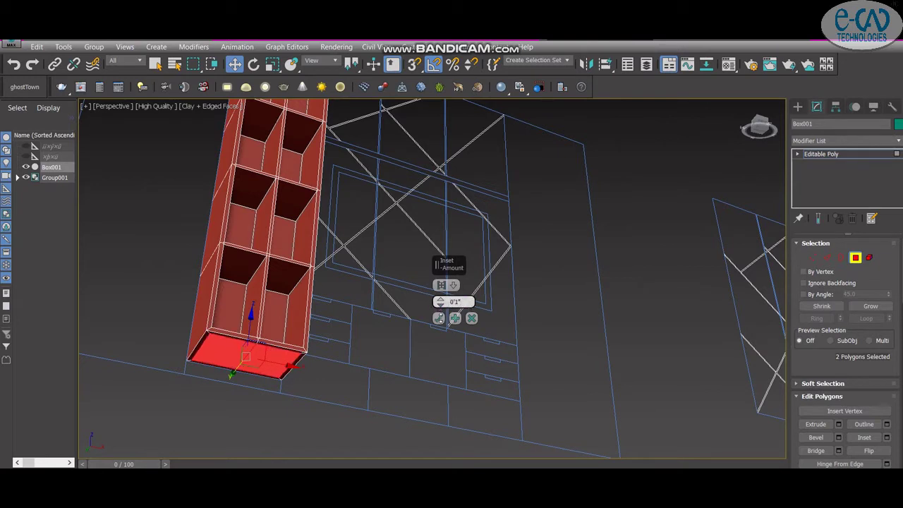
click(439, 318)
Step: Extrude the inset bottom faces 4" to form the plinth
click(838, 424)
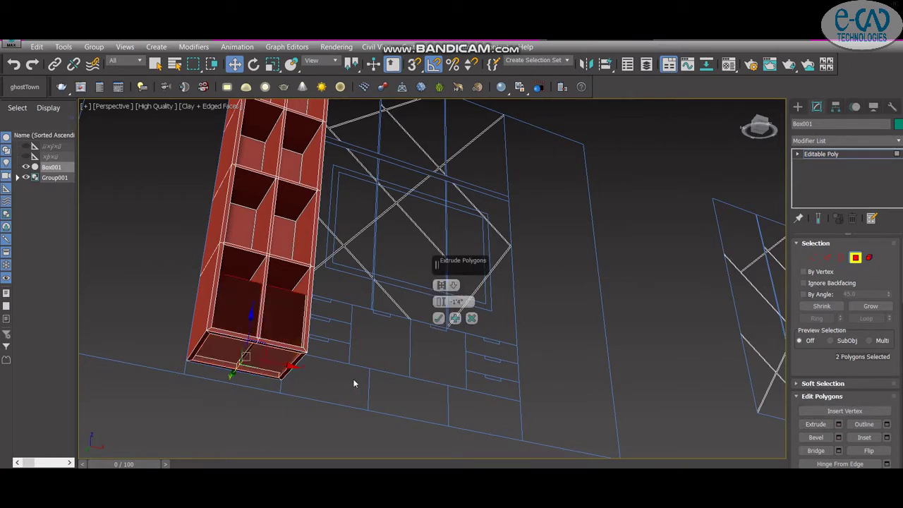
text(4)
key(Return)
click(439, 318)
scroll(556, 283, down, 5)
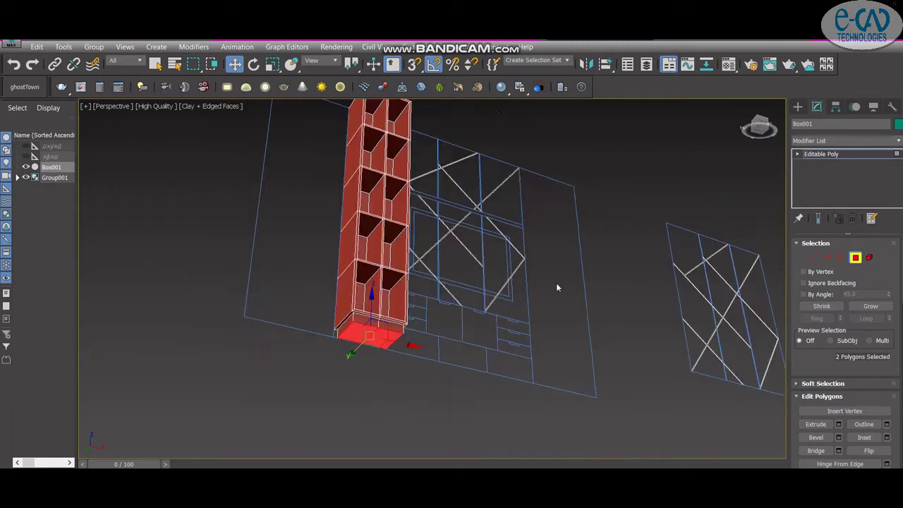
alt+middle_drag(556, 283, 510, 353)
Step: Draw a box over the drawer unit outline in a maximized Front view
key(alt+w)
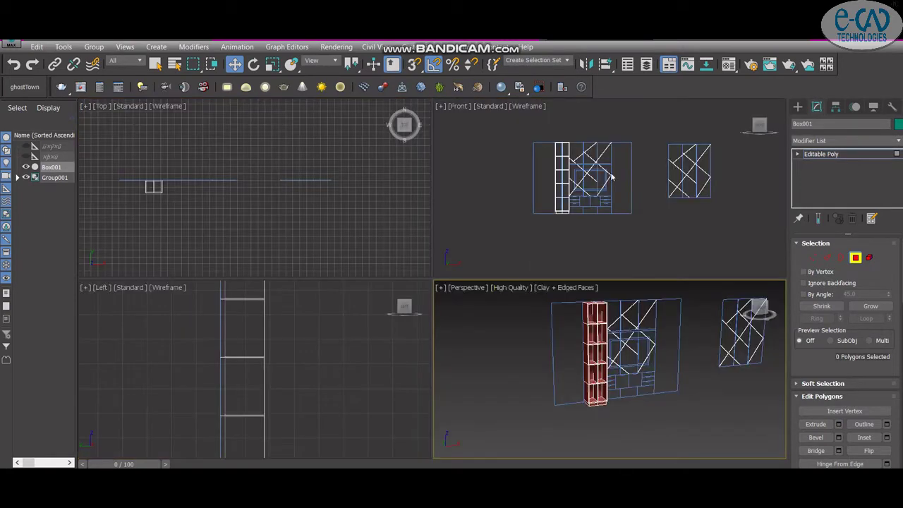
scroll(699, 210, up, 3)
click(799, 106)
click(821, 176)
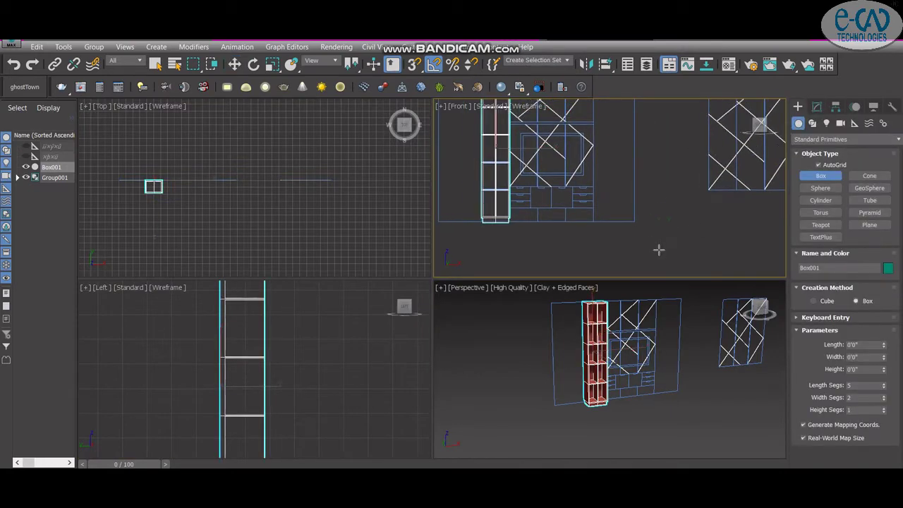
key(alt+w)
scroll(555, 218, up, 3)
middle_drag(555, 218, 340, 260)
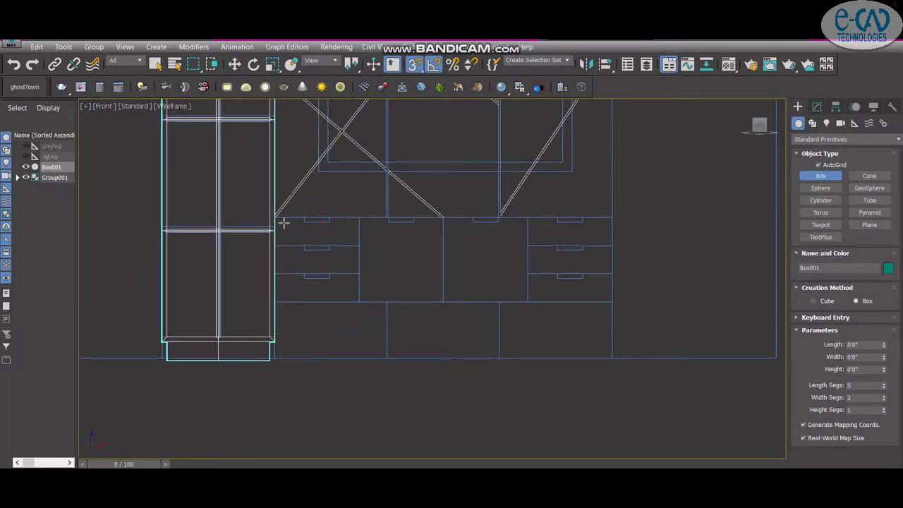
drag(275, 218, 613, 302)
Step: Size the box to Length 1'6", Width 5'11", Height 1'6", with 1 length and 4 width segments
click(663, 256)
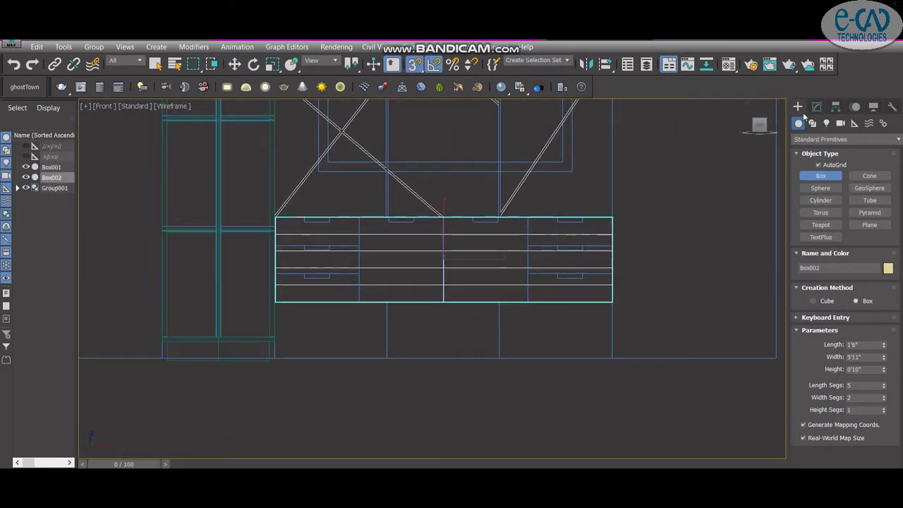
click(817, 105)
text(1'6)
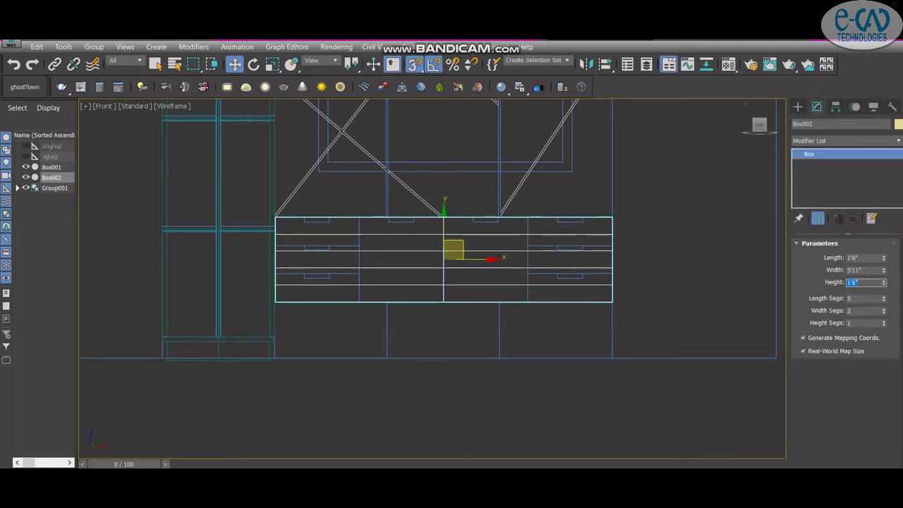
drag(883, 302, 884, 313)
scroll(606, 320, down, 2)
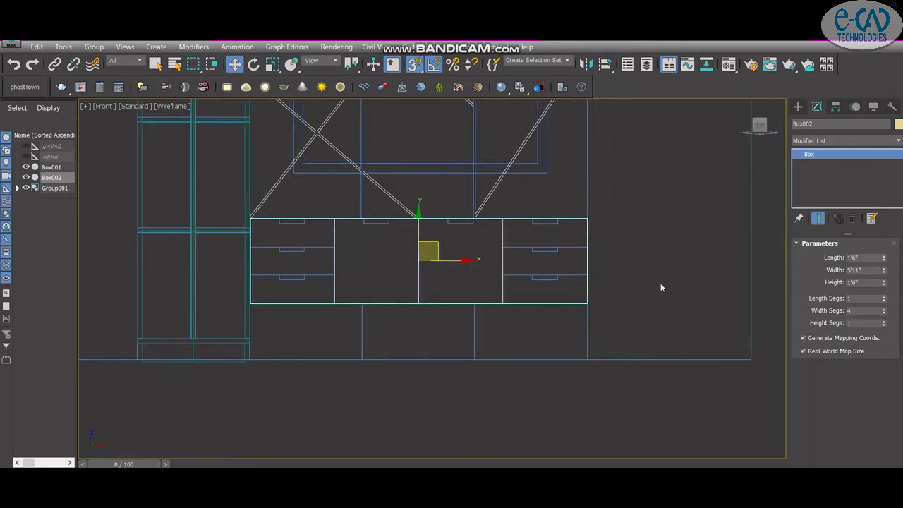
scroll(644, 367, down, 2)
click(641, 363)
key(alt+w)
scroll(652, 369, up, 2)
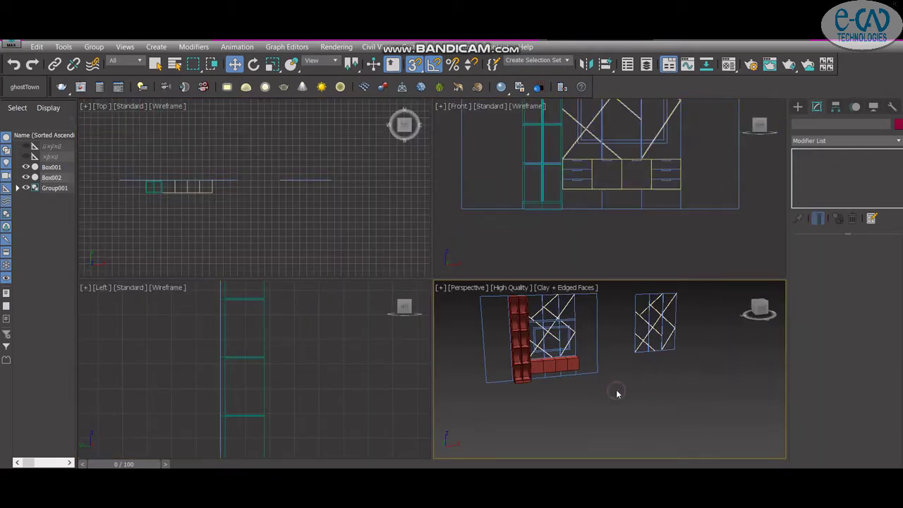
key(alt+w)
key(alt+w)
key(alt+w)
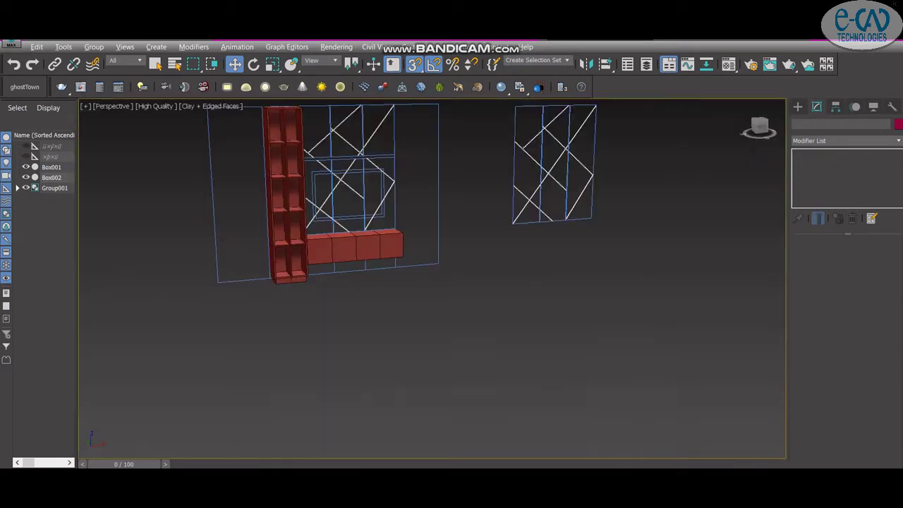
Step: Convert the cabinet block to Editable Poly
middle_drag(501, 226, 596, 227)
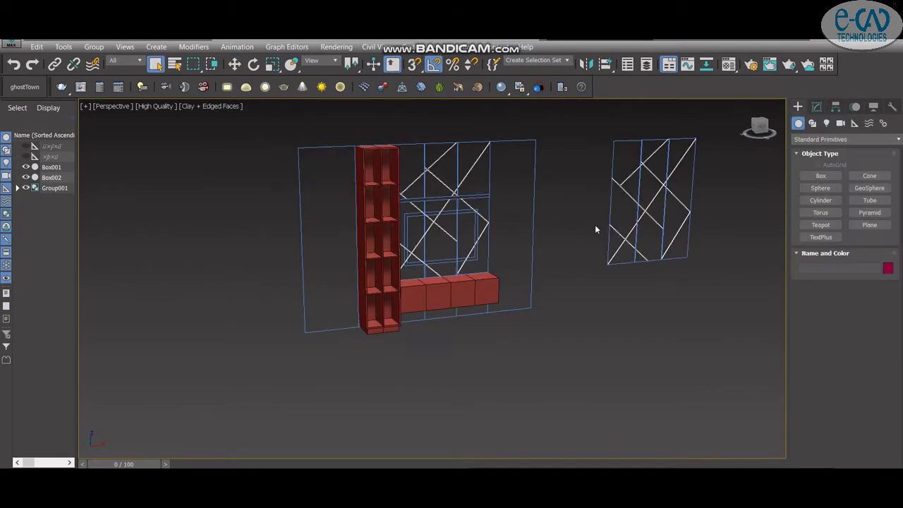
click(444, 296)
scroll(444, 296, up, 2)
scroll(610, 233, down, 1)
right_click(611, 233)
click(771, 366)
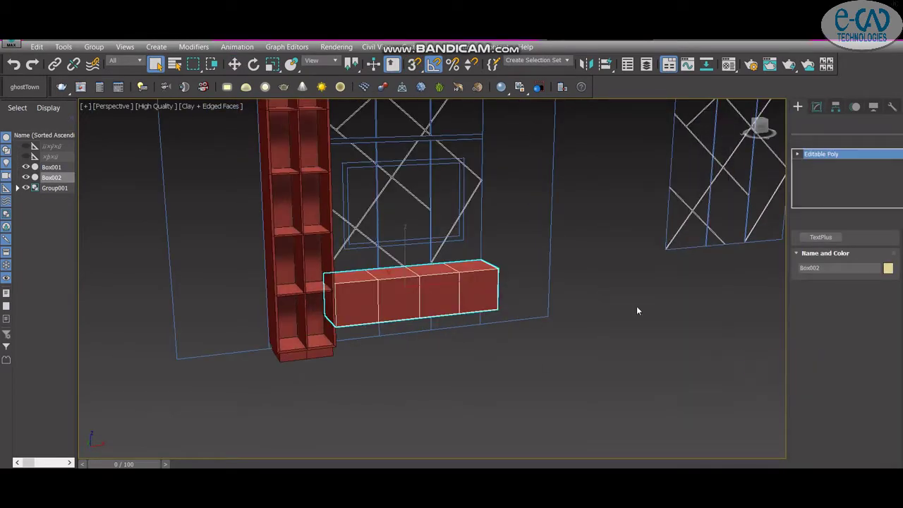
scroll(702, 278, down, 3)
Step: Inset the cabinet's four front faces
click(855, 257)
click(484, 291)
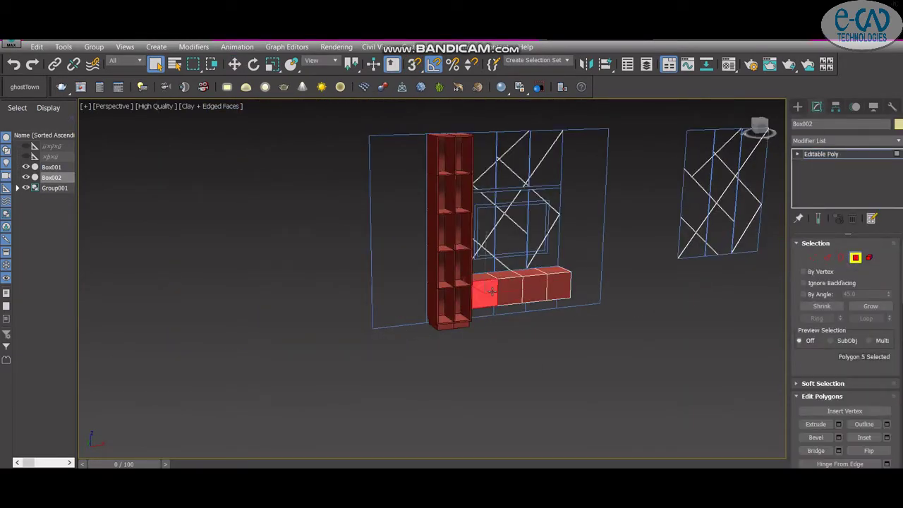
ctrl+click(509, 290)
ctrl+click(534, 287)
ctrl+click(558, 285)
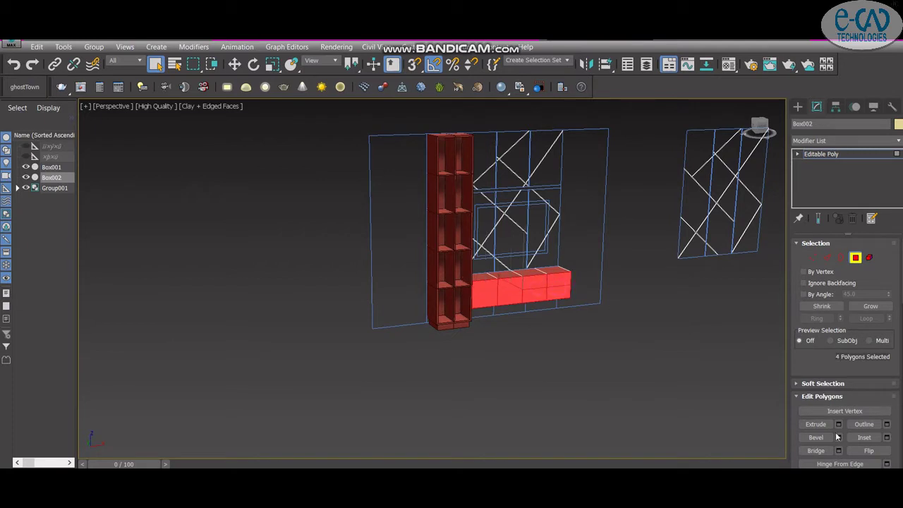
click(439, 318)
alt+middle_drag(549, 360, 555, 348)
click(555, 349)
scroll(461, 313, up, 4)
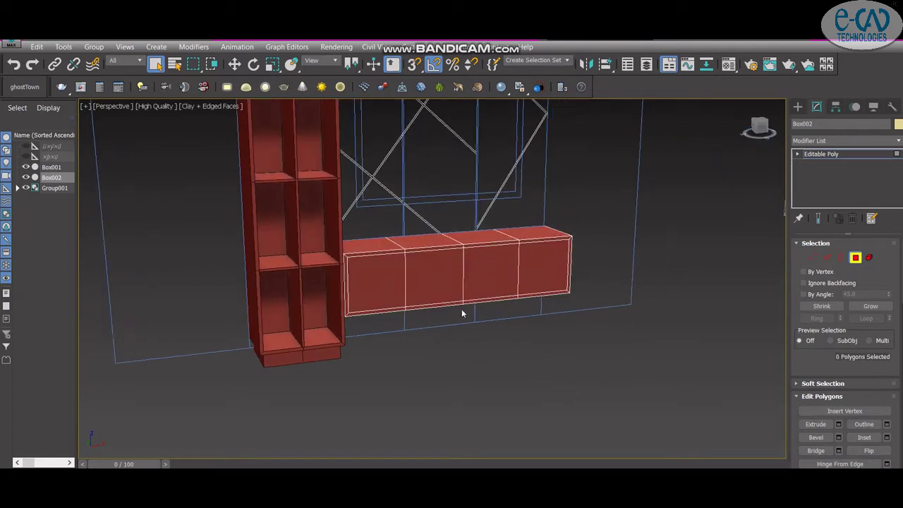
Step: Chamfer the selected cabinet edges in Edge mode
click(827, 256)
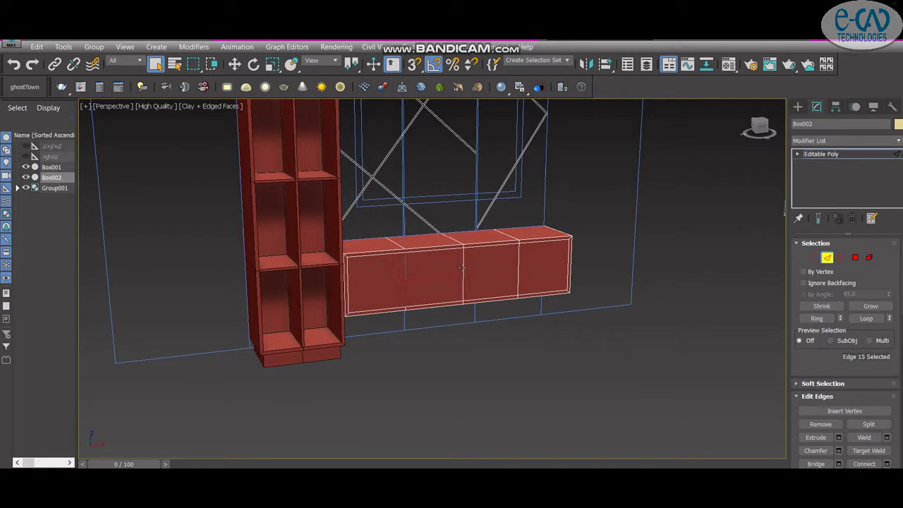
click(838, 450)
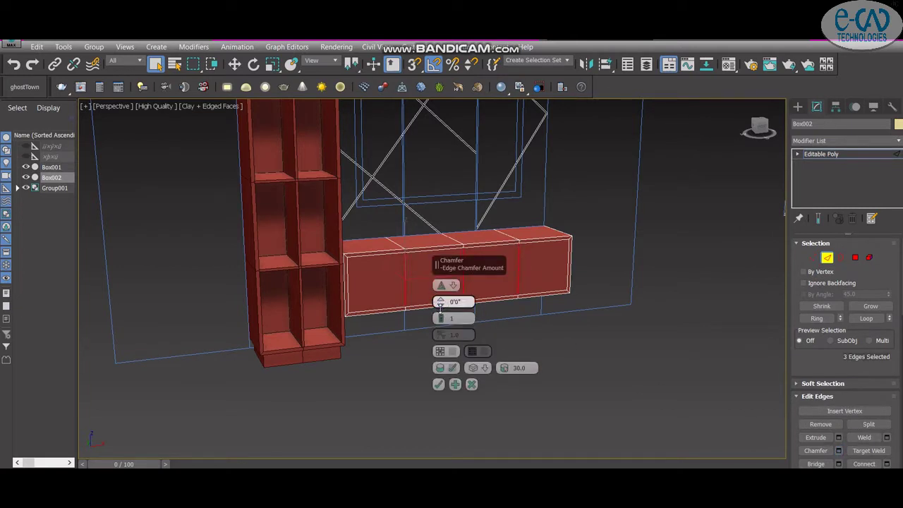
click(438, 384)
alt+middle_drag(433, 383, 494, 373)
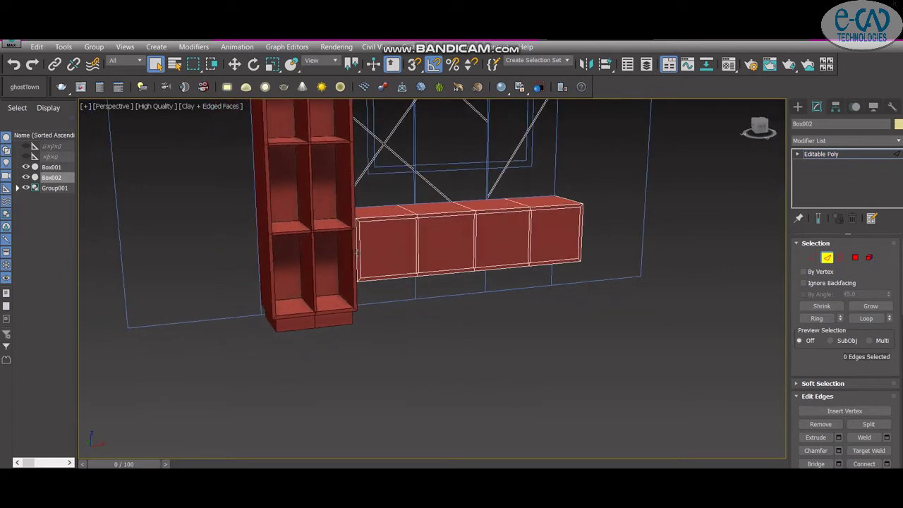
scroll(468, 225, up, 4)
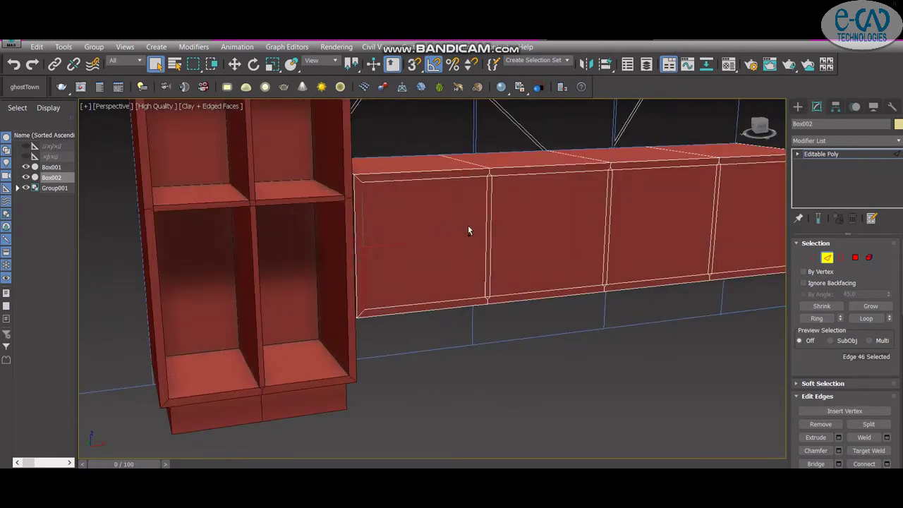
Step: Connect two horizontal edges across the first and last panels to make three drawer fronts each
click(887, 464)
click(438, 333)
middle_drag(580, 403, 374, 398)
click(530, 224)
ctrl+click(624, 242)
scroll(615, 317, down, 5)
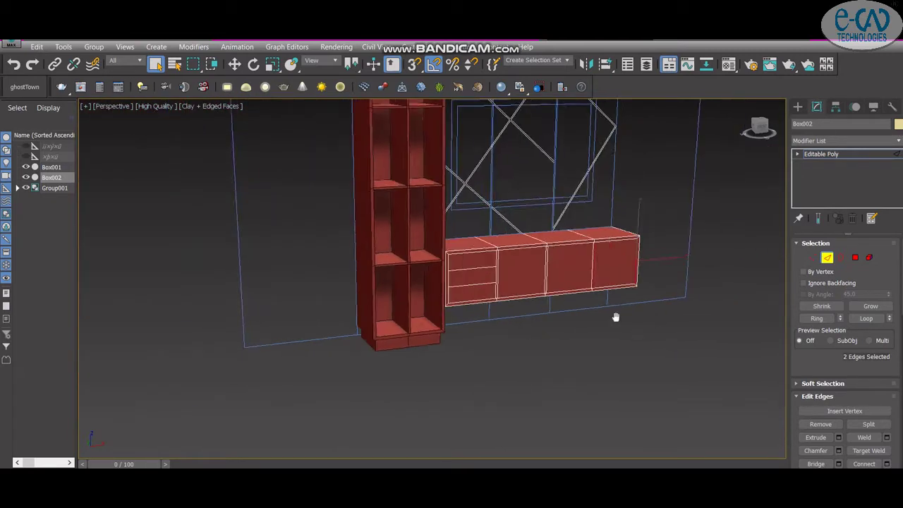
alt+middle_drag(615, 317, 593, 311)
click(886, 463)
click(437, 336)
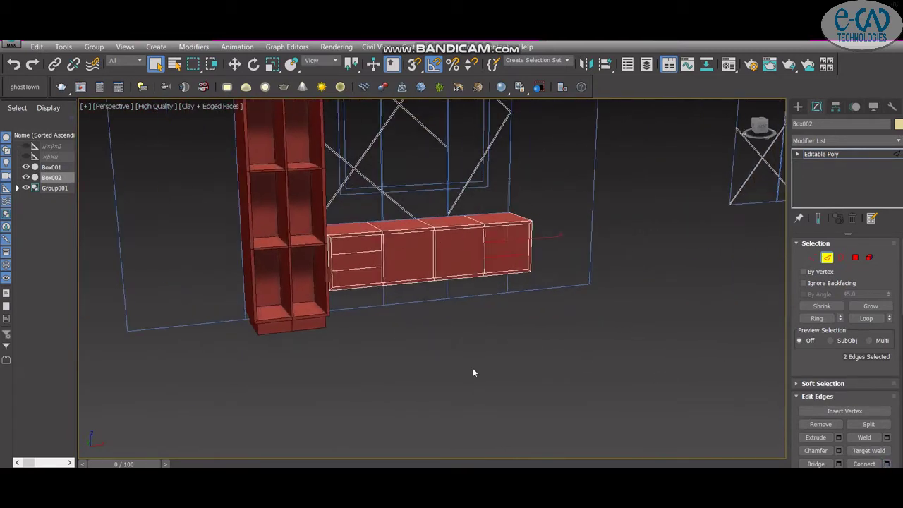
scroll(368, 268, up, 3)
Step: Select the four drawer-split edges and chamfer them into narrow gaps
ctrl+click(373, 285)
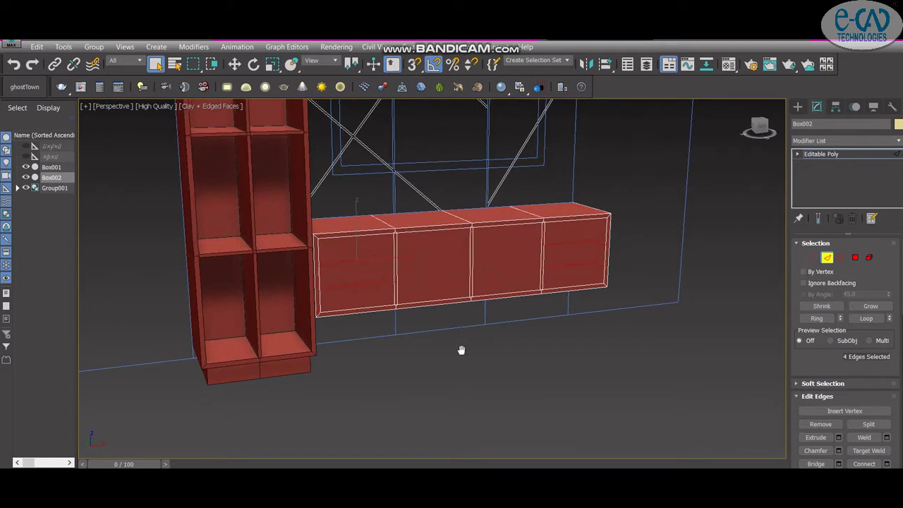
middle_drag(460, 348, 393, 331)
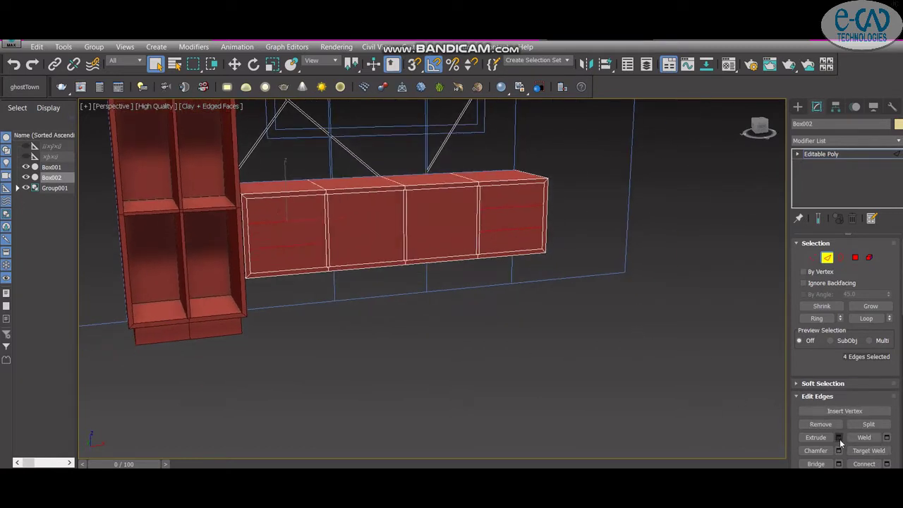
click(887, 464)
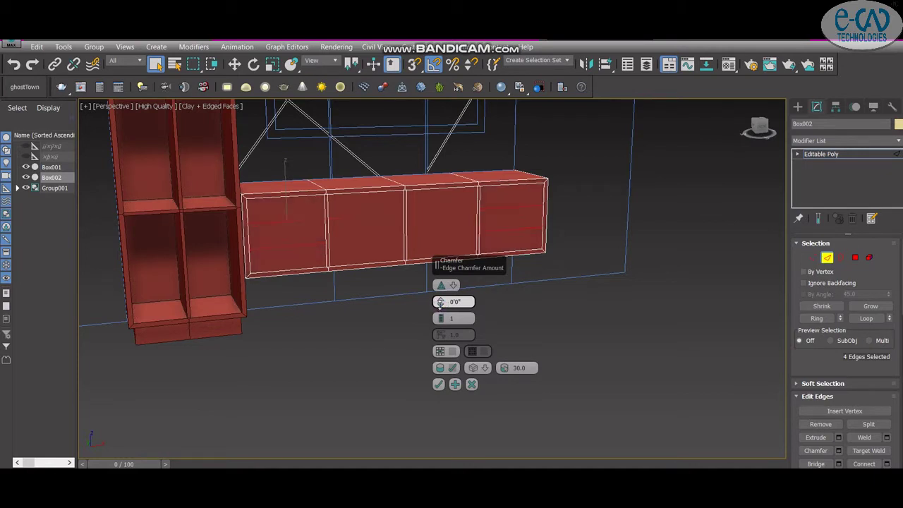
Step: Apply the drawer-gap chamfer and select all eight cabinet front faces in Polygon mode
click(438, 383)
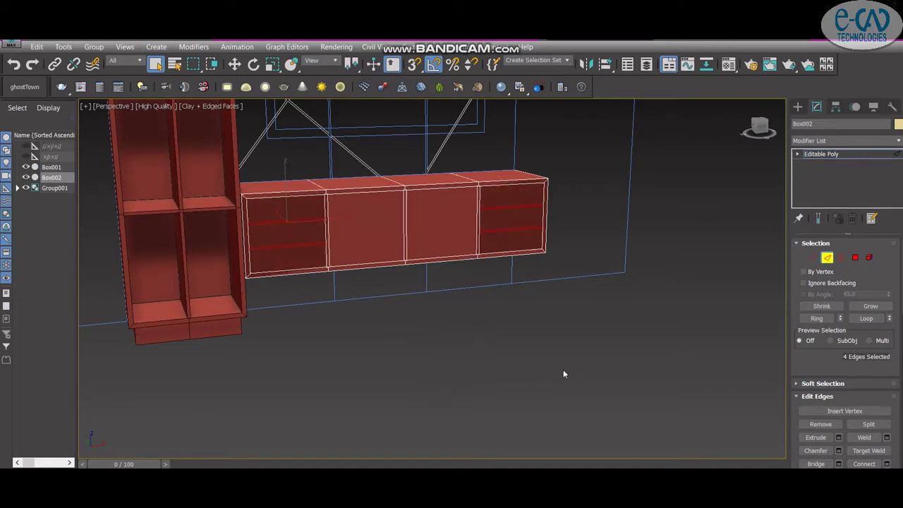
key(4)
mouse_move(563, 369)
alt+middle_down()
mouse_move(568, 278)
mouse_move(328, 211)
alt+middle_up()
click(327, 210)
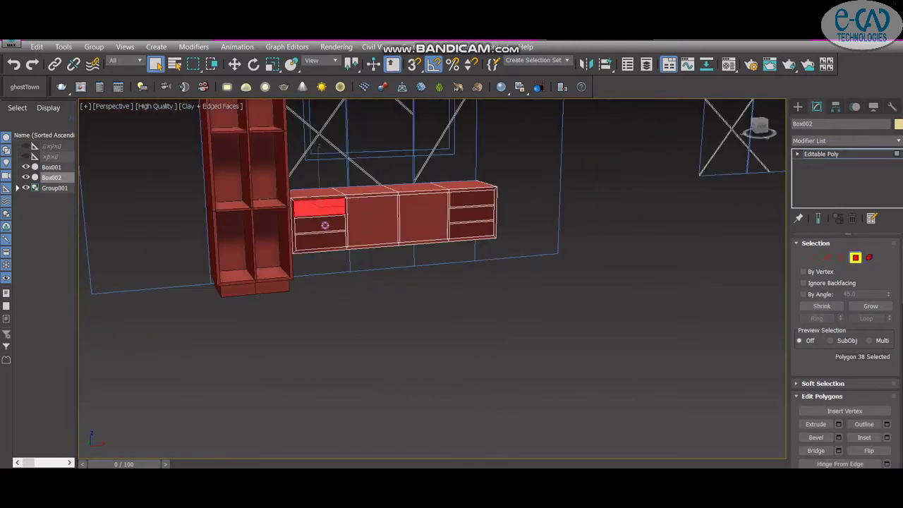
ctrl+click(319, 224)
ctrl+click(320, 240)
ctrl+click(372, 221)
ctrl+click(423, 218)
ctrl+click(471, 204)
ctrl+click(469, 232)
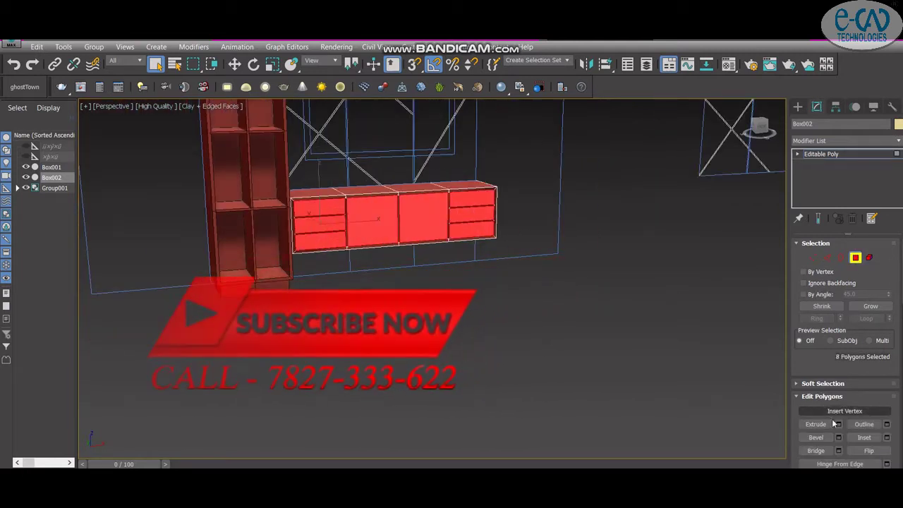
Step: Extrude the eight selected faces -1'4" inward into open compartments
click(838, 424)
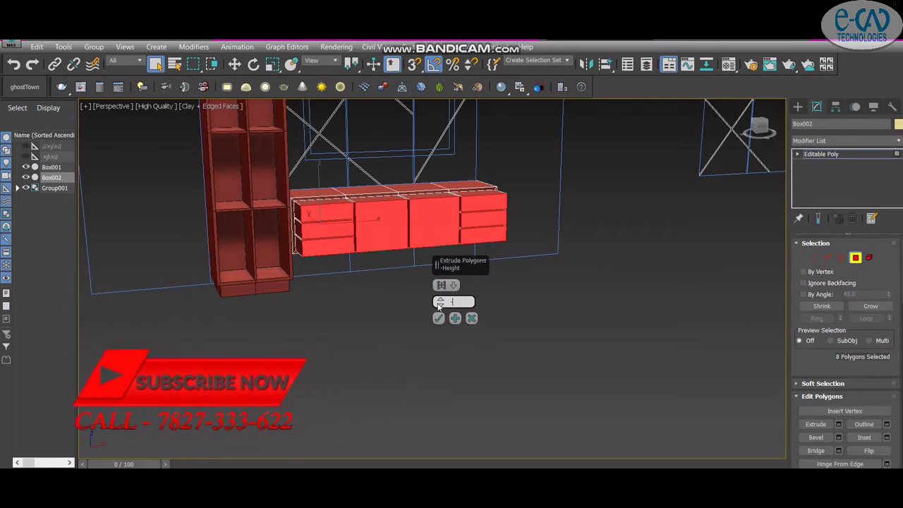
text(-1'4")
key(Return)
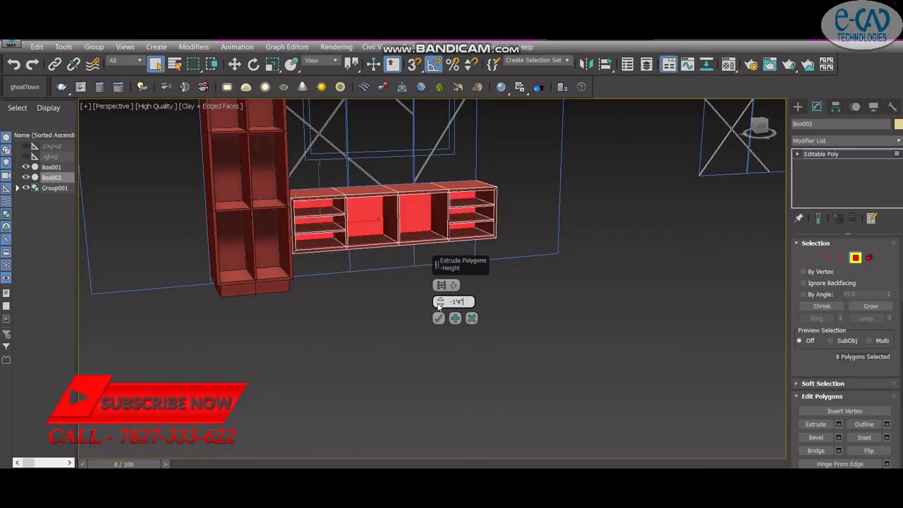
click(438, 318)
alt+middle_drag(518, 313, 474, 343)
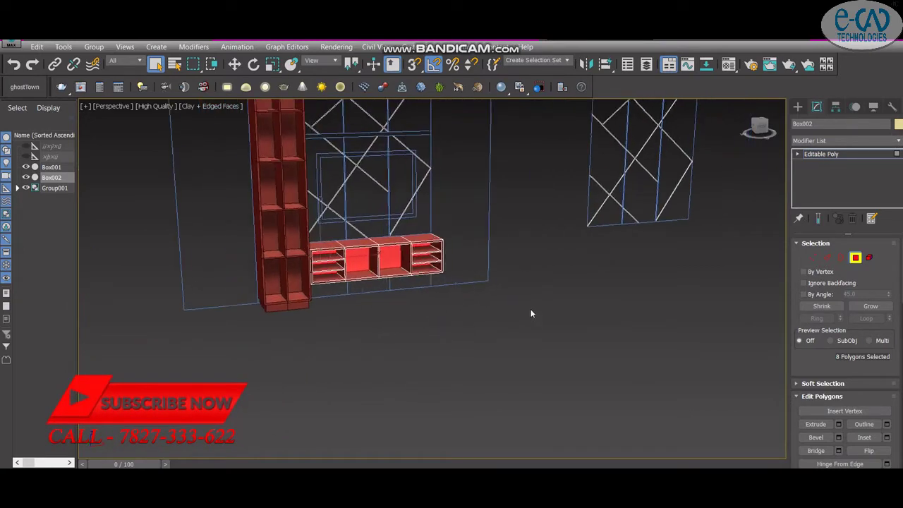
Step: Shift-move a copy of the drawer front faces off the cabinet as a separate object
key(w)
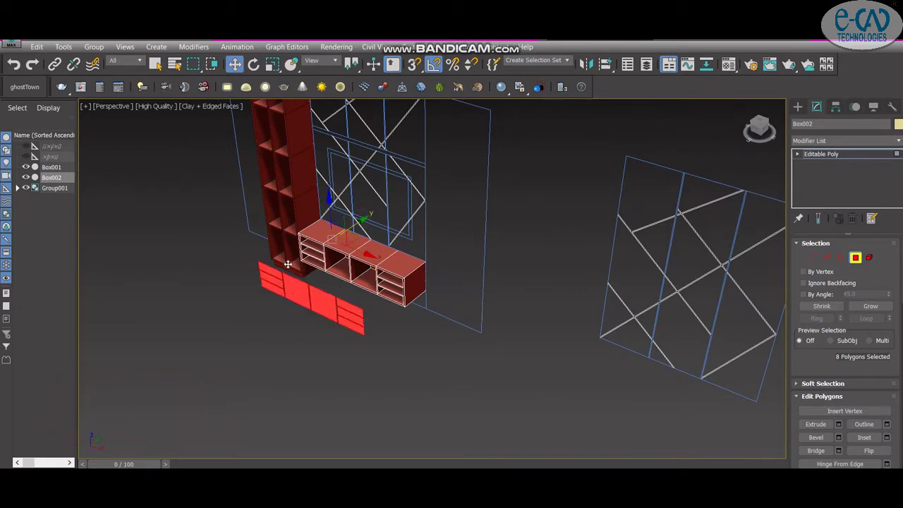
shift+drag(365, 214, 311, 250)
click(506, 285)
alt+middle_drag(478, 391, 569, 376)
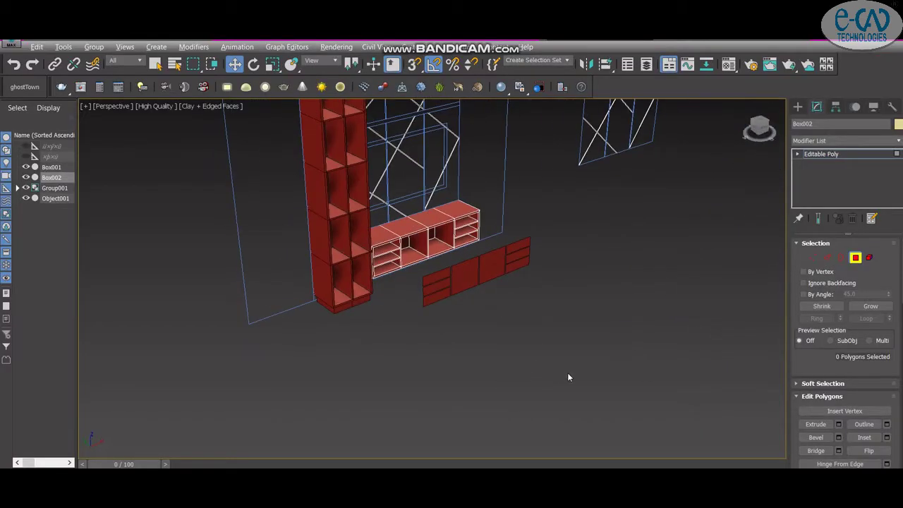
Step: Select all faces of the copied fronts except the two middle panel sections
click(458, 275)
click(817, 107)
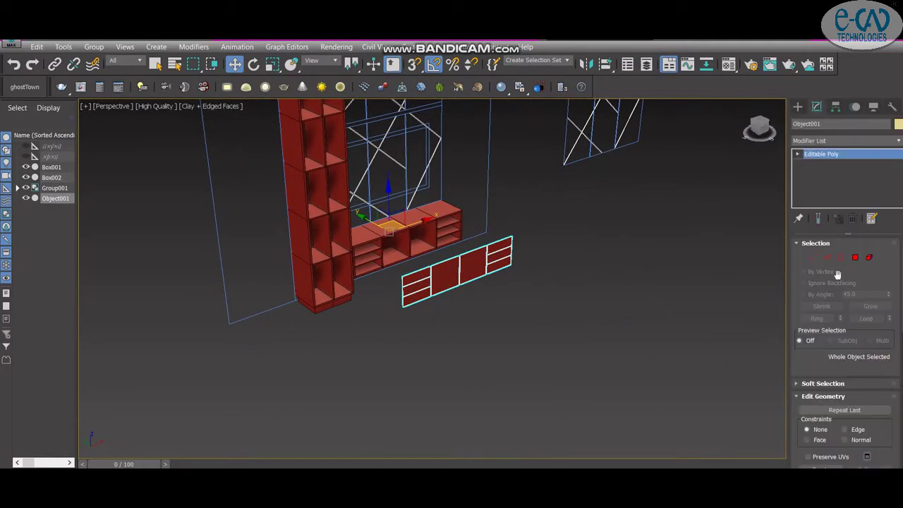
click(855, 257)
key(ctrl+a)
scroll(455, 282, up, 4)
middle_drag(485, 294, 429, 270)
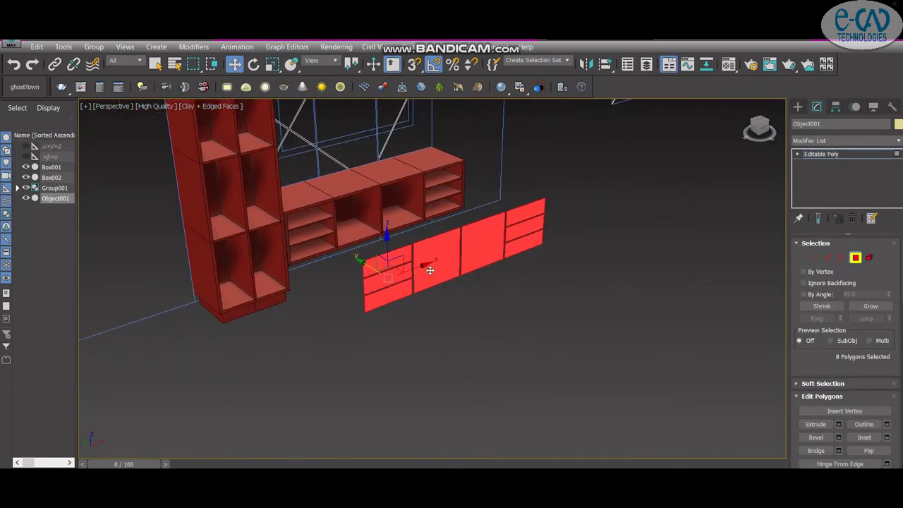
alt+click(438, 265)
alt+click(484, 245)
Step: Extrude the six remaining faces 1'4" into drawer boxes
middle_drag(537, 289, 528, 278)
click(838, 424)
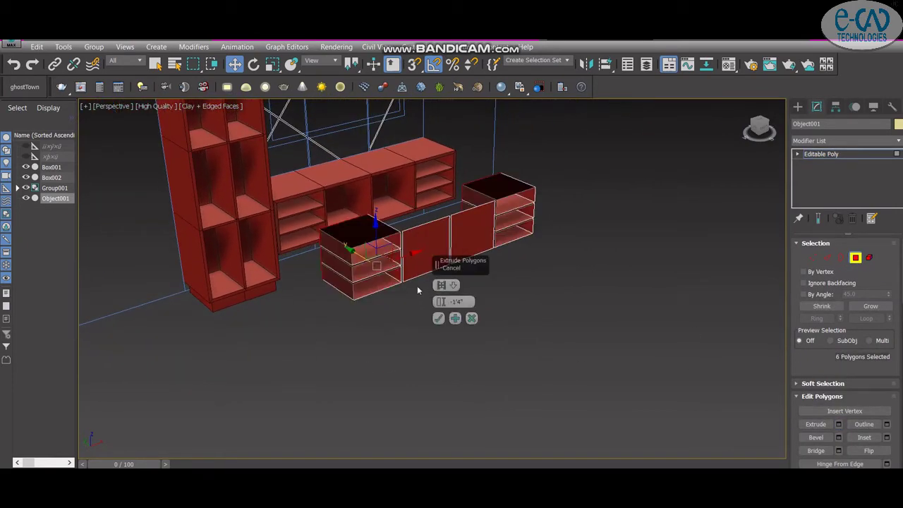
text(1'4")
key(Return)
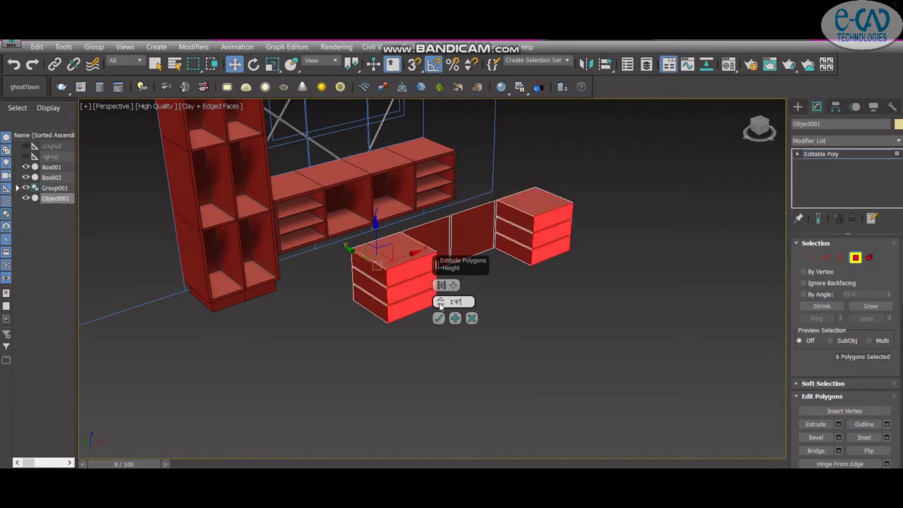
click(438, 319)
Step: Add two groove bands to the box-top selection and begin an inset border
alt+middle_drag(453, 360, 405, 276)
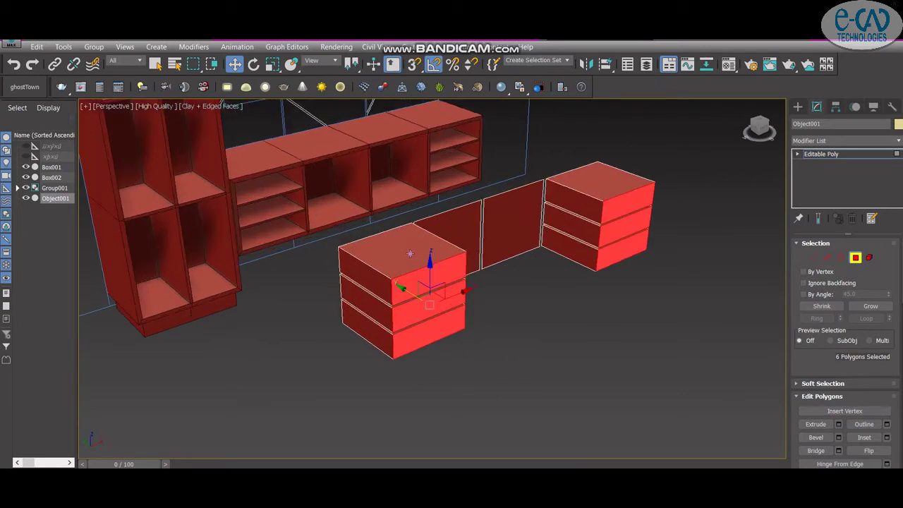
scroll(405, 276, up, 3)
scroll(405, 276, up, 5)
scroll(438, 297, up, 3)
scroll(437, 296, down, 5)
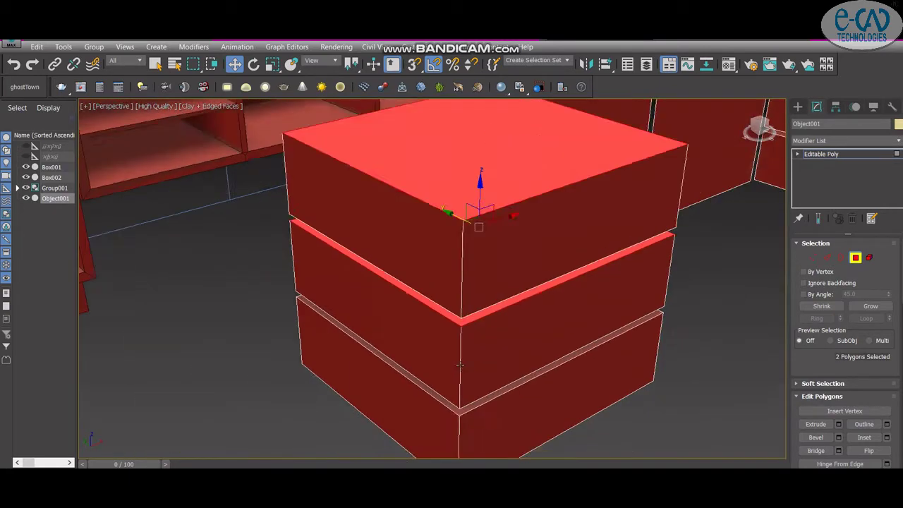
scroll(467, 358, up, 5)
scroll(466, 358, down, 5)
scroll(503, 276, up, 2)
scroll(503, 277, up, 3)
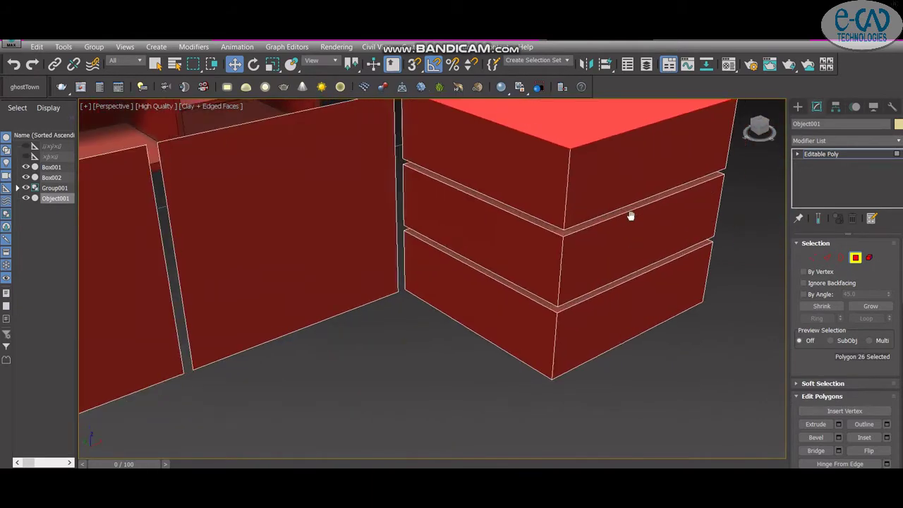
scroll(608, 200, up, 3)
ctrl+click(608, 201)
scroll(607, 266, down, 5)
scroll(602, 263, up, 5)
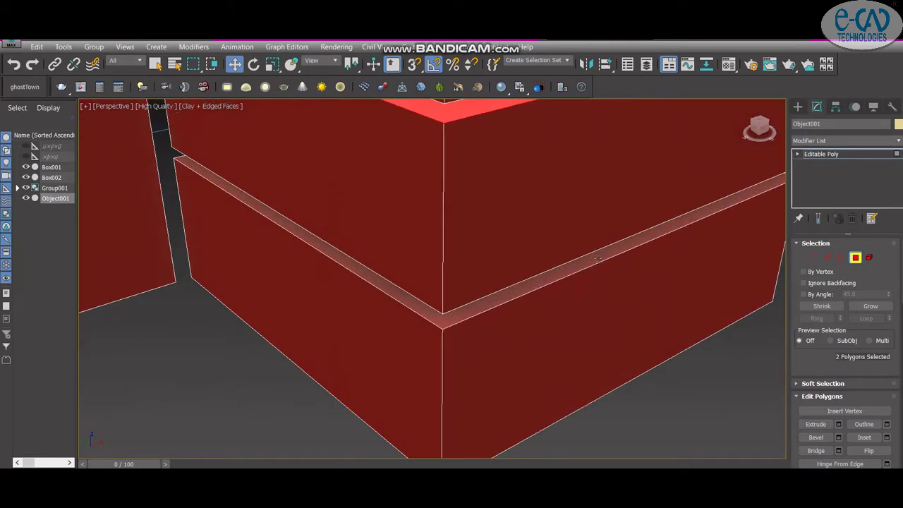
ctrl+click(602, 263)
scroll(601, 263, down, 5)
click(886, 437)
Step: Commit the inset and extrude the box top inward by -0'5" in the four-view layout
click(438, 318)
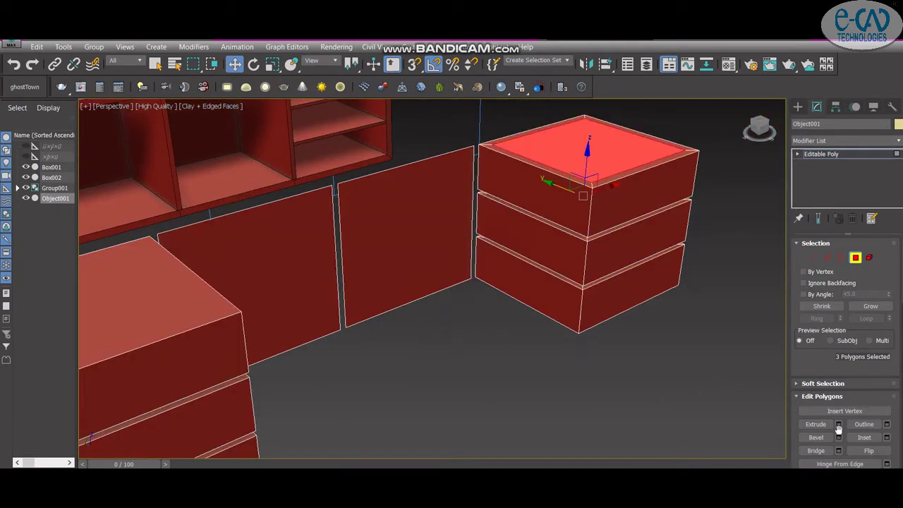
click(838, 424)
scroll(605, 354, down, 5)
key(alt+w)
scroll(605, 162, up, 2)
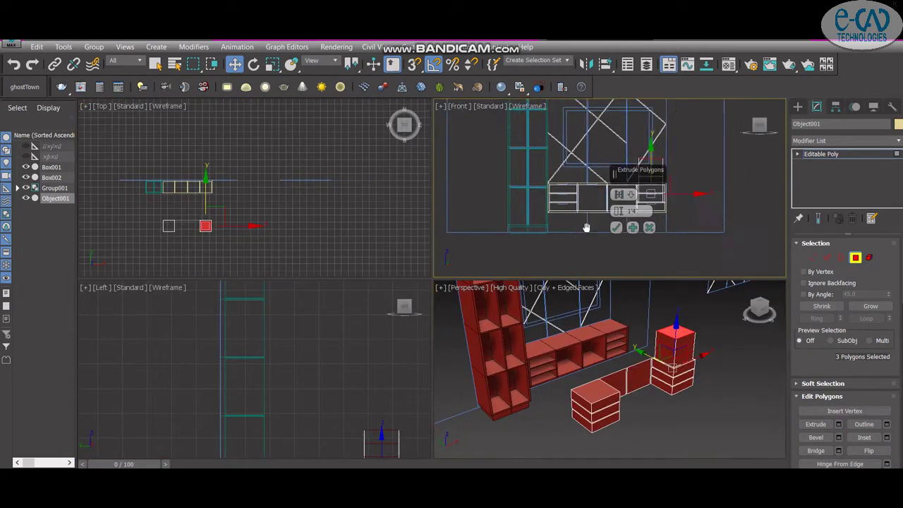
scroll(578, 176, up, 2)
scroll(618, 220, up, 2)
drag(616, 212, 617, 270)
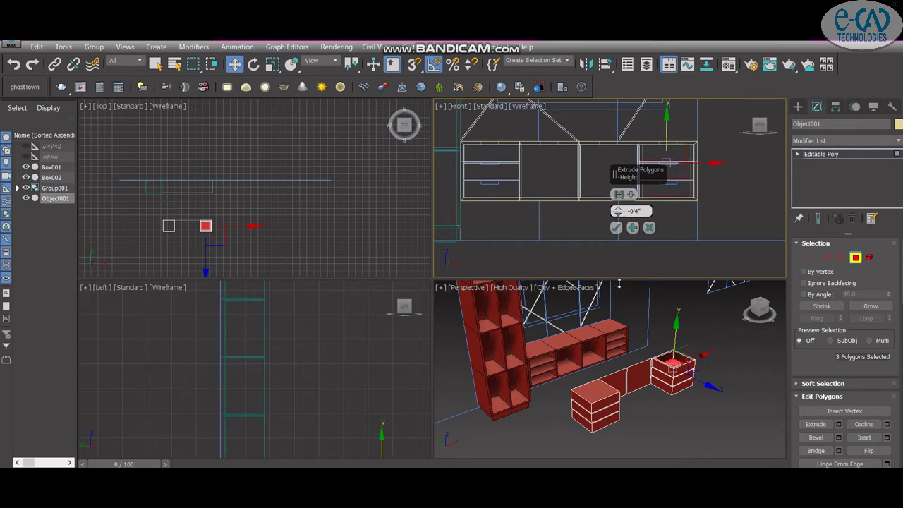
drag(619, 285, 615, 286)
click(616, 227)
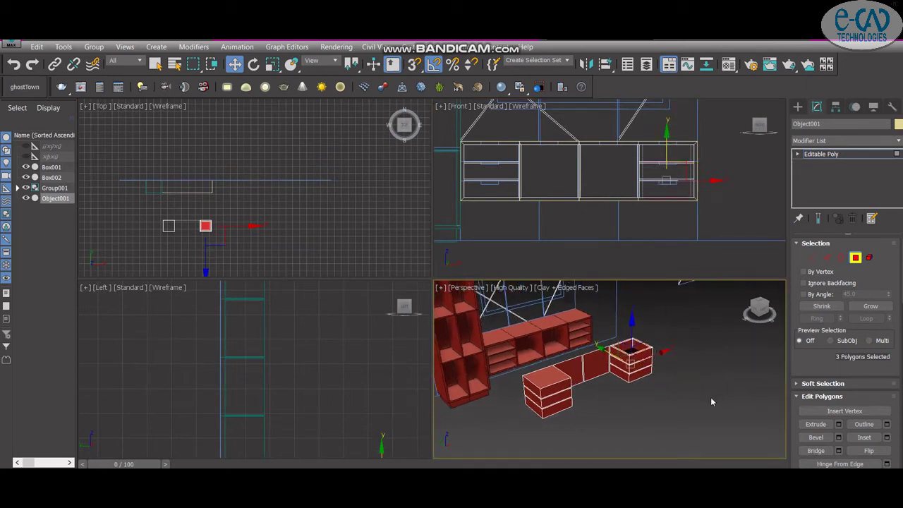
Step: Undo the -0'5" recess on the box top and return to a full-screen perspective view
scroll(650, 363, up, 5)
scroll(670, 381, down, 2)
scroll(682, 390, down, 2)
scroll(684, 392, down, 1)
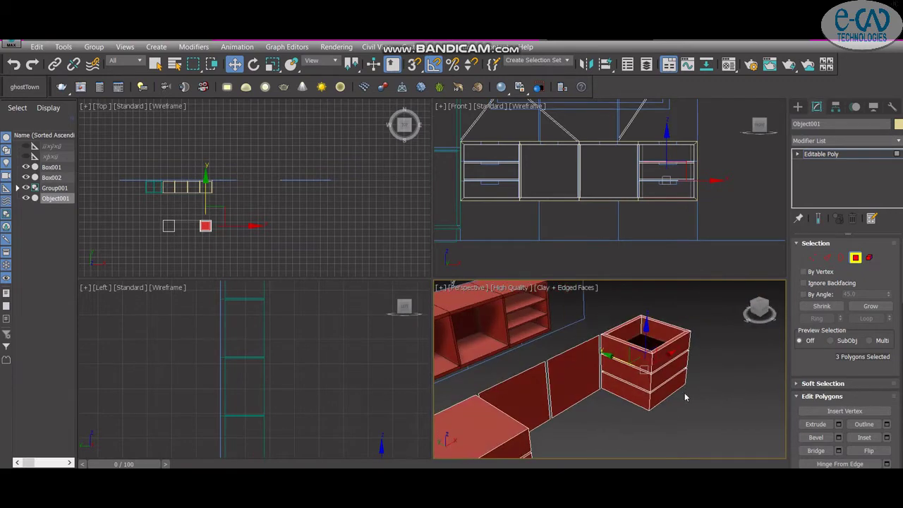
key(ctrl+z)
alt+middle_drag(687, 390, 692, 362)
scroll(642, 356, up, 4)
scroll(645, 363, down, 2)
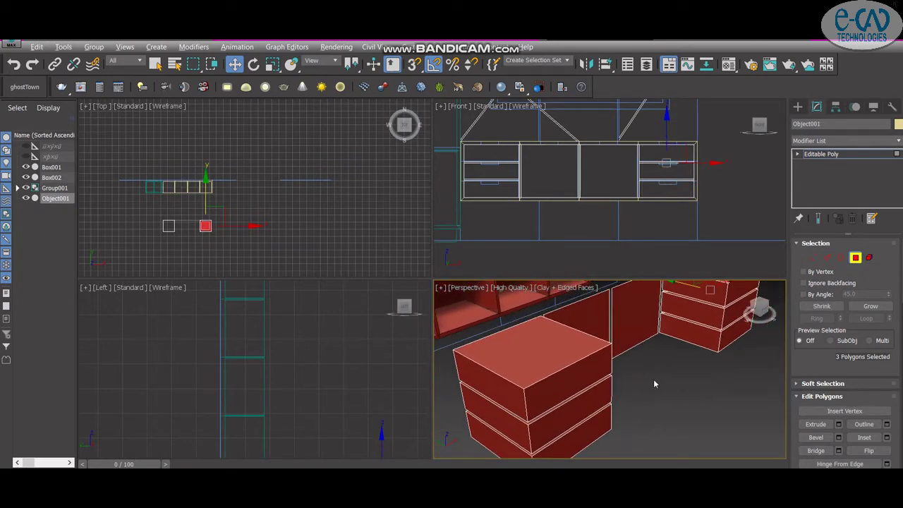
key(alt+w)
Step: Add the other drawer box's top to the selection, leaving its bevel strip out
ctrl+click(331, 224)
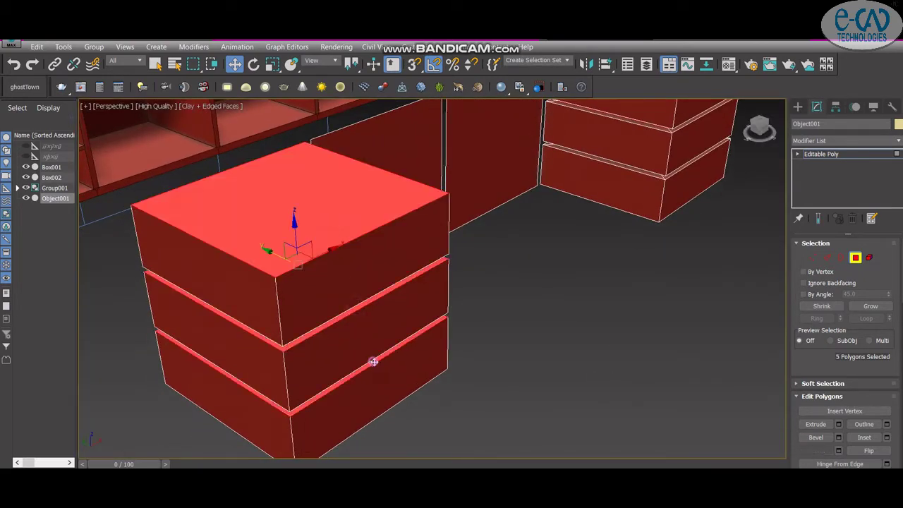
alt+middle_drag(374, 359, 564, 338)
scroll(590, 333, up, 3)
ctrl+click(591, 333)
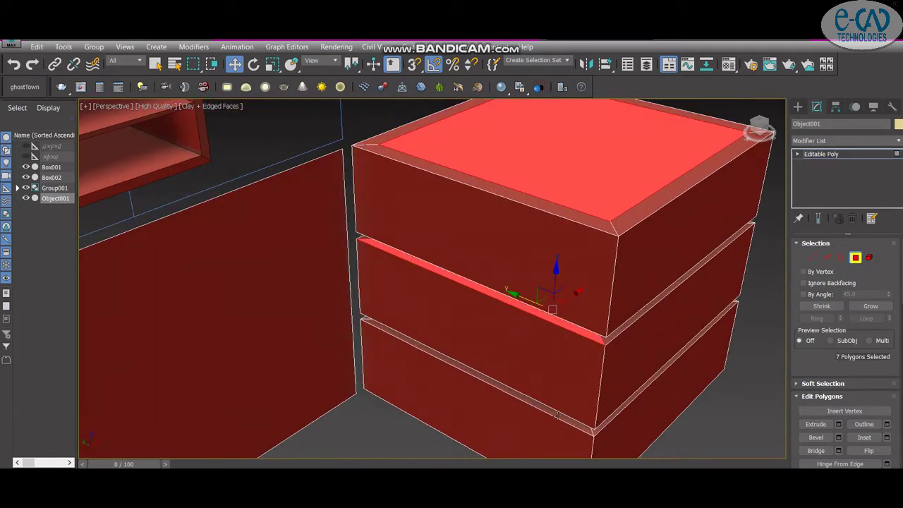
scroll(557, 415, down, 1)
alt+click(589, 309)
scroll(631, 289, up, 4)
scroll(613, 322, down, 3)
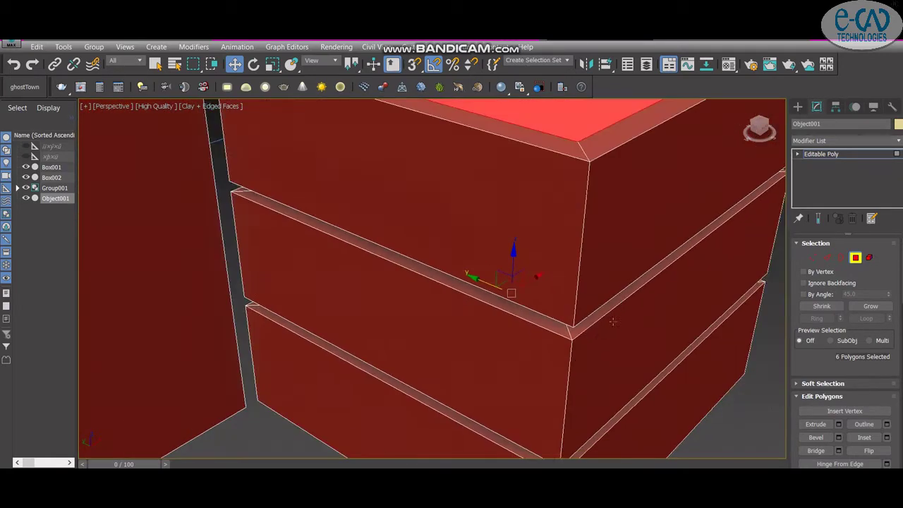
scroll(613, 321, down, 1)
scroll(577, 329, up, 2)
scroll(581, 335, down, 4)
mouse_move(582, 335)
middle_down()
mouse_move(582, 281)
mouse_move(559, 268)
mouse_move(542, 283)
middle_up()
scroll(558, 269, up, 3)
scroll(541, 283, up, 2)
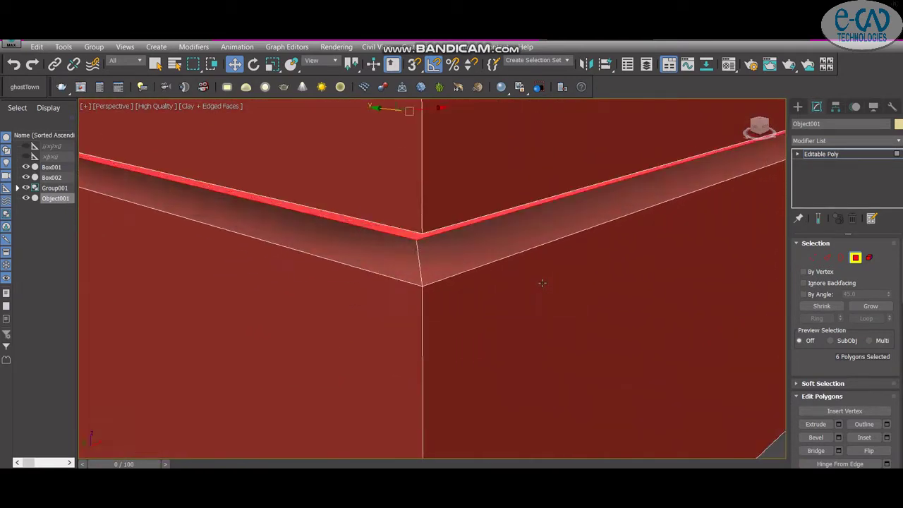
scroll(542, 283, down, 6)
scroll(471, 381, up, 1)
Step: Try a -0'4" extrusion on the box tops, then cancel it
click(837, 424)
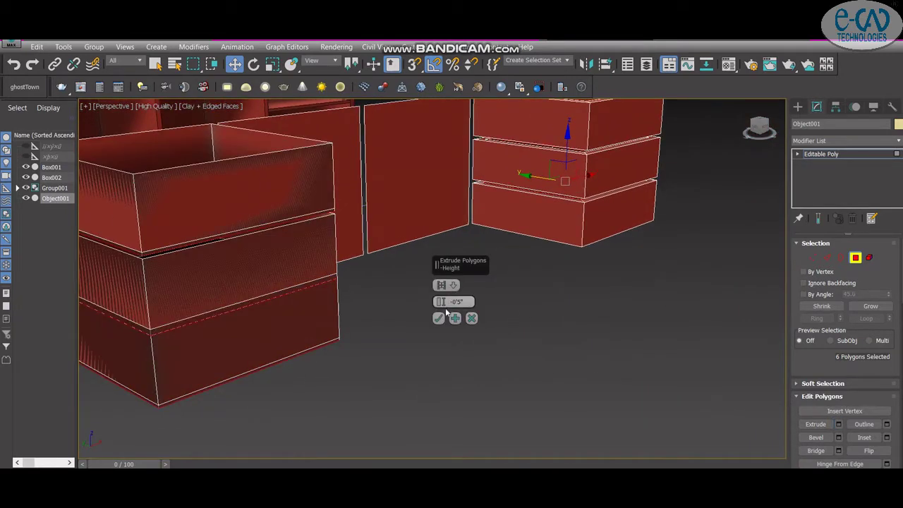
alt+middle_drag(420, 321, 440, 302)
click(440, 301)
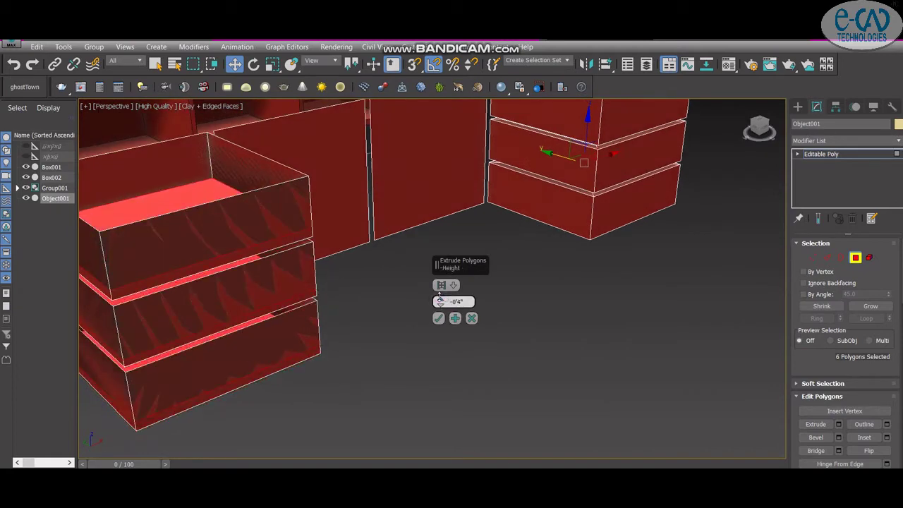
scroll(395, 313, down, 5)
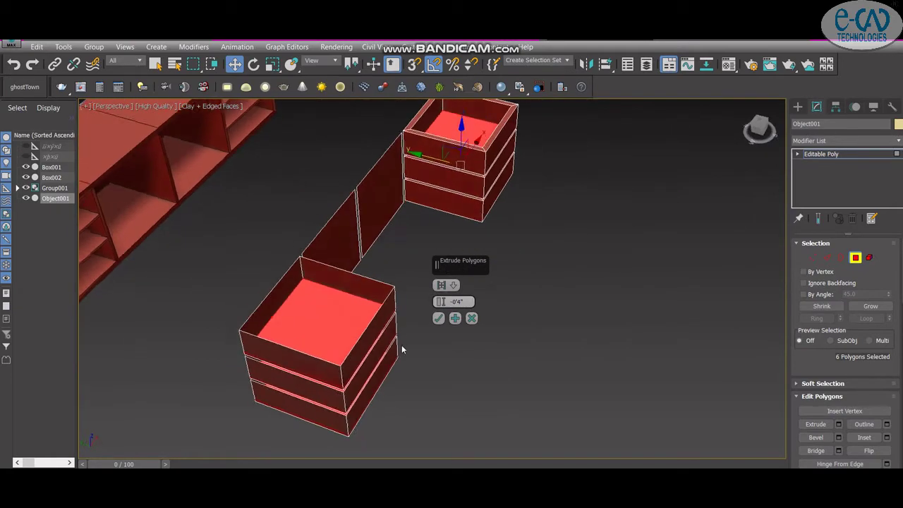
scroll(423, 332, up, 2)
click(472, 318)
scroll(459, 312, up, 2)
scroll(460, 313, down, 2)
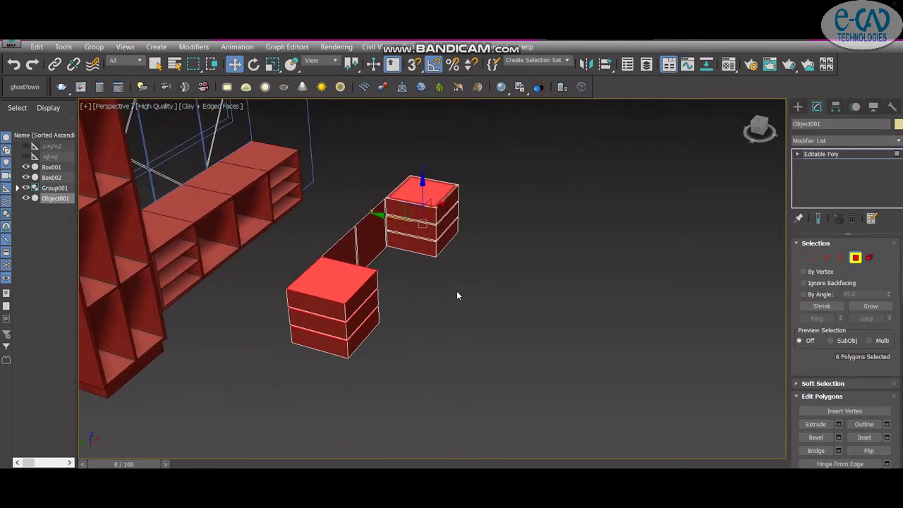
Step: Select only the left box's top face and inset it 0'1"
click(478, 287)
click(298, 247)
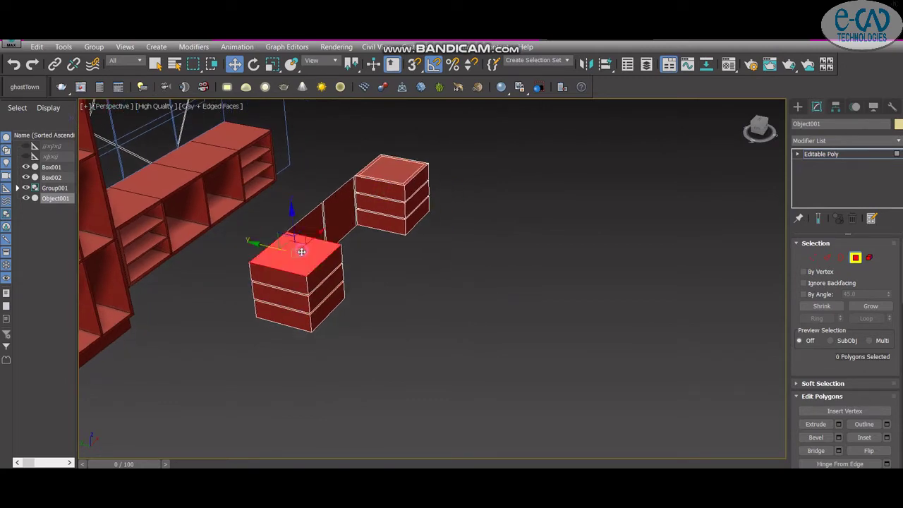
scroll(318, 312, up, 5)
scroll(319, 312, up, 3)
scroll(313, 303, down, 3)
scroll(312, 303, up, 3)
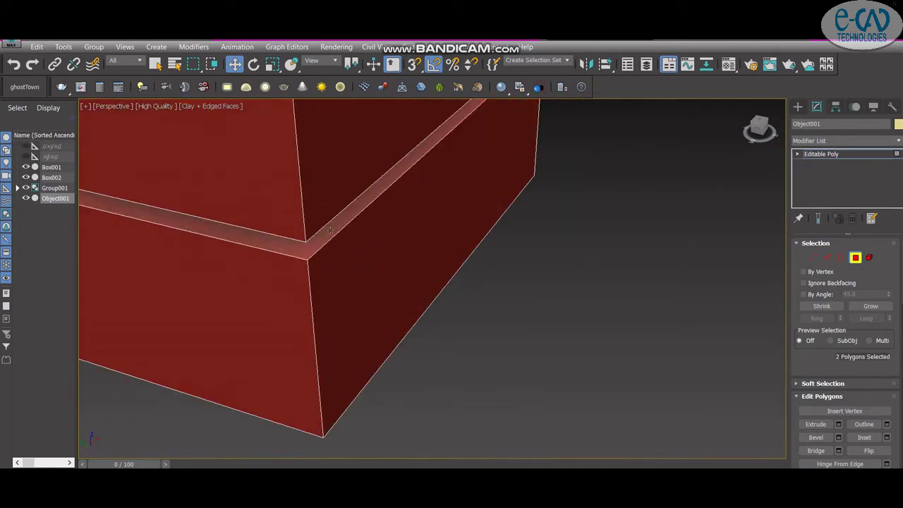
scroll(312, 302, down, 5)
mouse_move(313, 303)
middle_down()
mouse_move(480, 272)
mouse_move(542, 332)
middle_up()
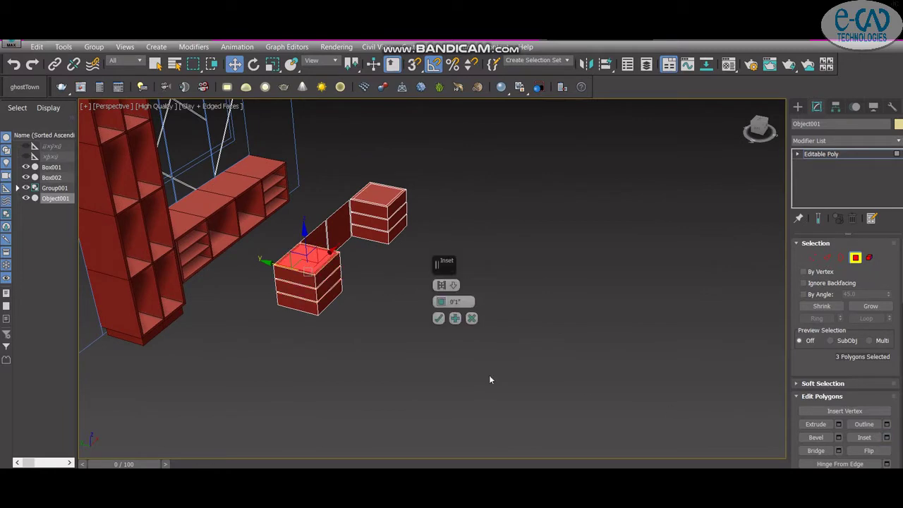
click(438, 319)
Step: Add a thin groove face to the inset top selection
mouse_move(403, 316)
alt+middle_down()
mouse_move(412, 239)
mouse_move(429, 226)
alt+middle_up()
scroll(412, 240, up, 3)
scroll(413, 240, up, 4)
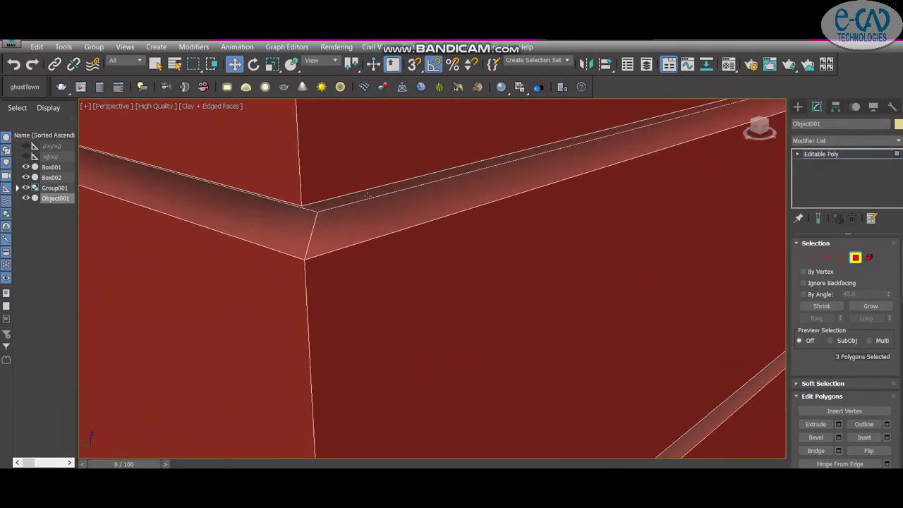
scroll(402, 245, down, 5)
scroll(402, 245, up, 5)
ctrl+click(398, 192)
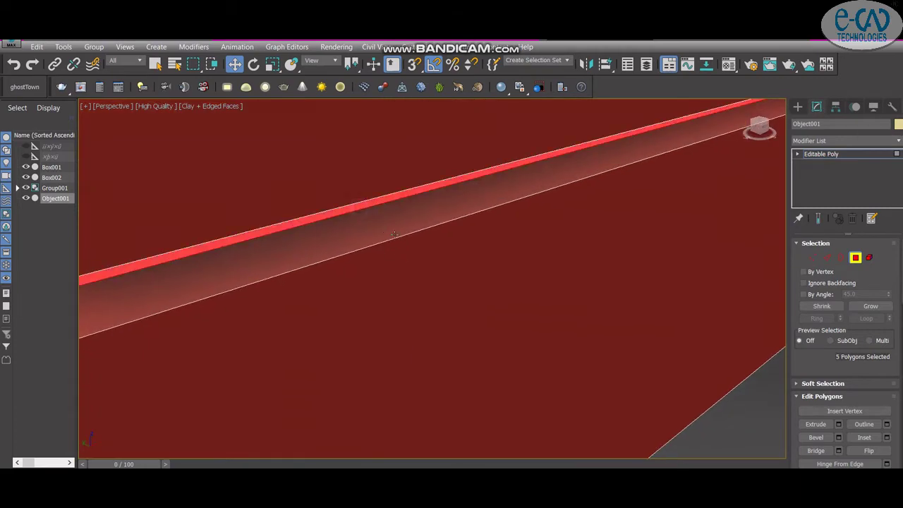
scroll(464, 328, down, 5)
alt+middle_drag(464, 328, 456, 252)
scroll(447, 274, up, 5)
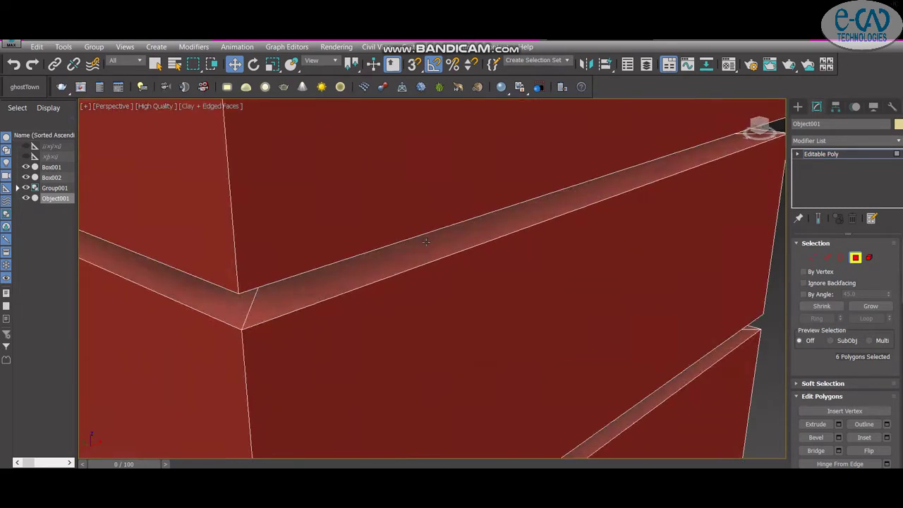
scroll(429, 218, down, 2)
scroll(429, 156, down, 2)
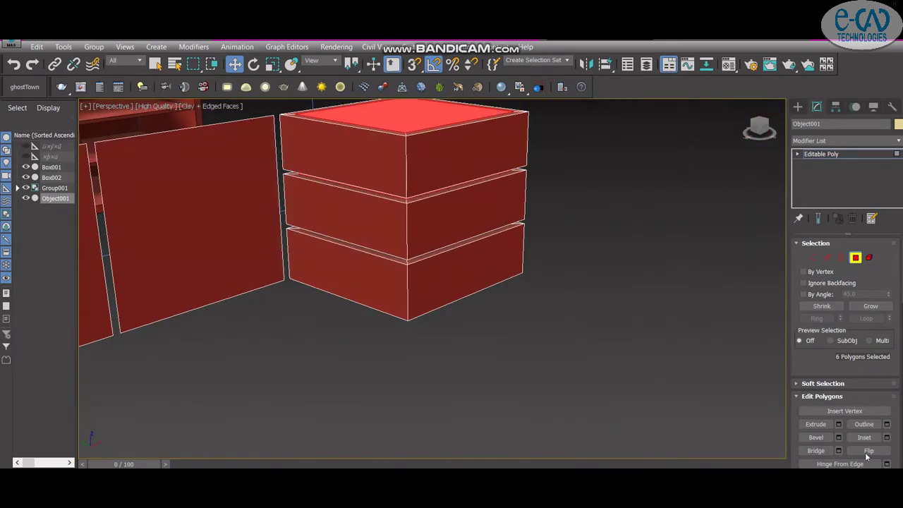
Step: Extrude the selected faces -0'4" to sink them inward
click(839, 427)
scroll(443, 373, down, 3)
key(alt+w)
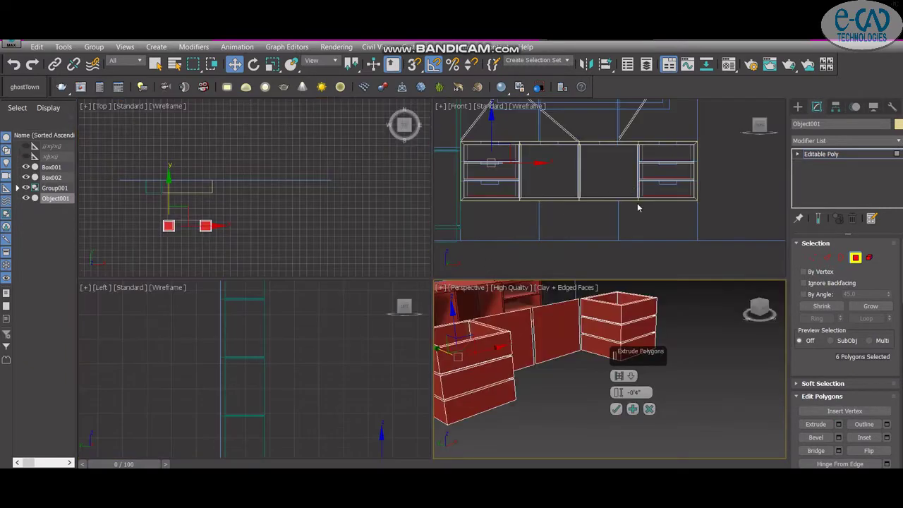
scroll(637, 208, up, 4)
drag(619, 393, 620, 399)
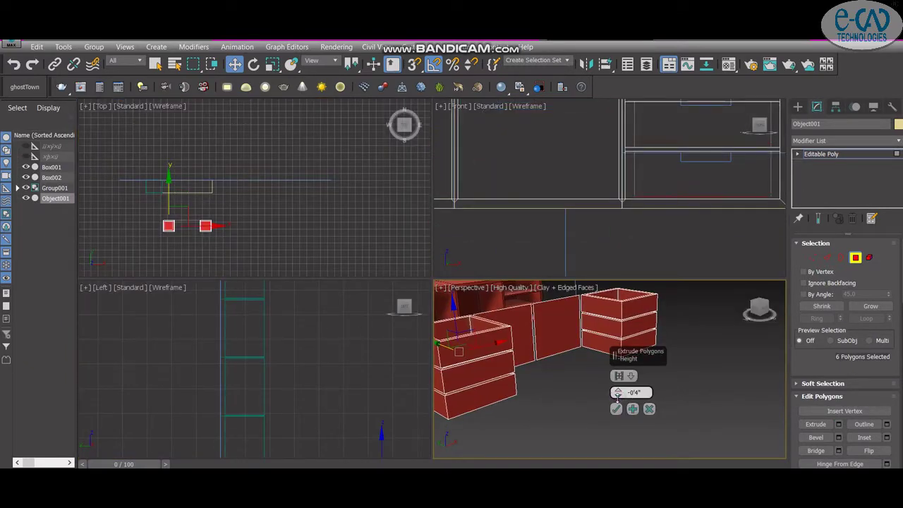
Step: Inspect the finished drawer boxes, then clear the selection and zoom out to the whole scene
alt+middle_drag(644, 414, 674, 376)
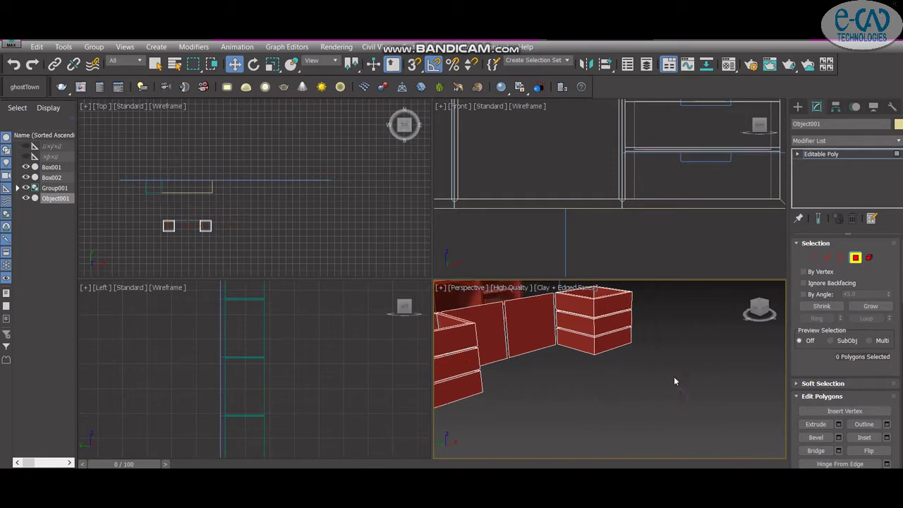
scroll(700, 329, down, 3)
scroll(701, 344, up, 3)
key(alt+w)
alt+middle_drag(702, 343, 564, 318)
scroll(565, 318, down, 5)
click(615, 379)
alt+middle_drag(614, 379, 557, 375)
scroll(557, 375, up, 5)
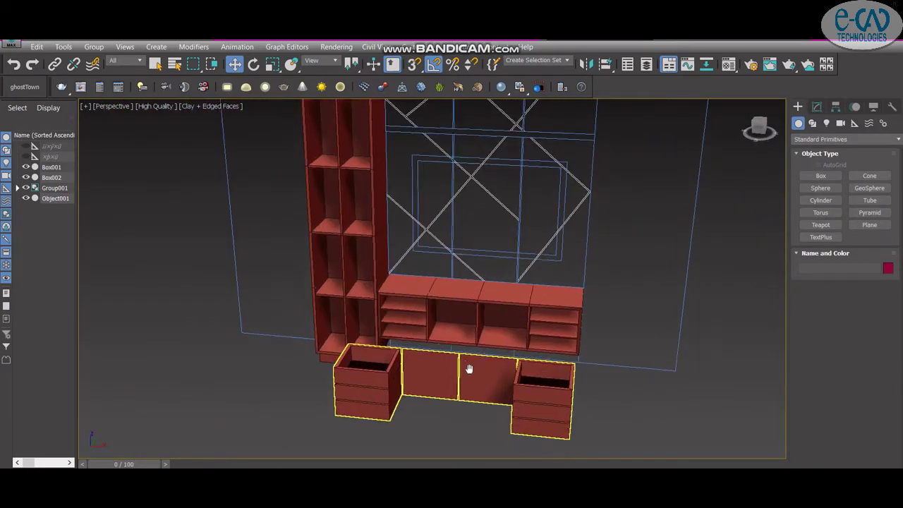
Step: Select the lower desk unit and enter its Editable Poly Polygon level
click(440, 385)
scroll(440, 385, down, 3)
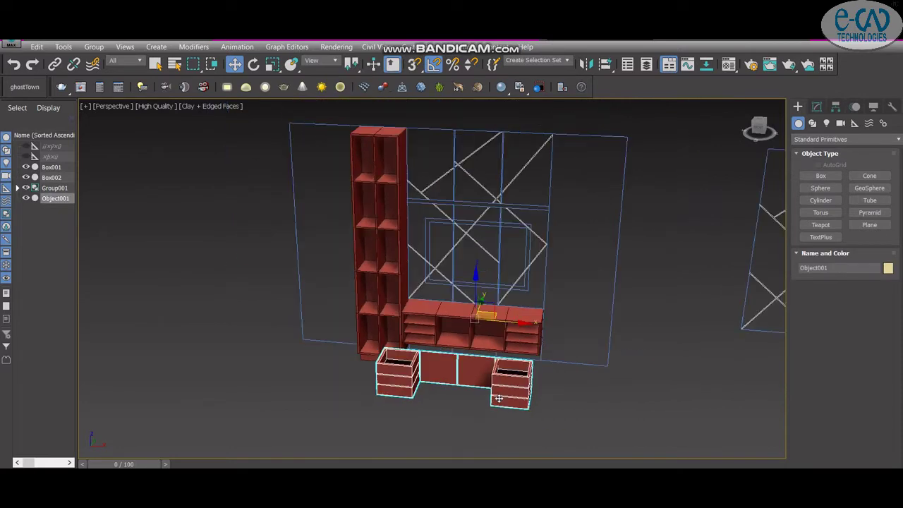
alt+middle_drag(440, 385, 447, 369)
scroll(448, 369, up, 3)
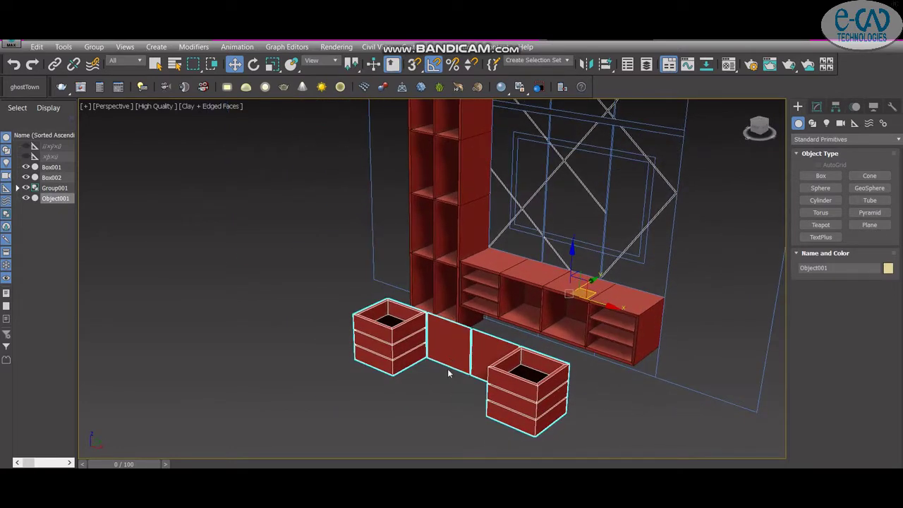
click(817, 105)
click(855, 257)
alt+middle_drag(673, 357, 477, 325)
scroll(477, 325, up, 3)
Step: Select the two floor faces between the drawer crates and start extruding them
scroll(477, 325, down, 2)
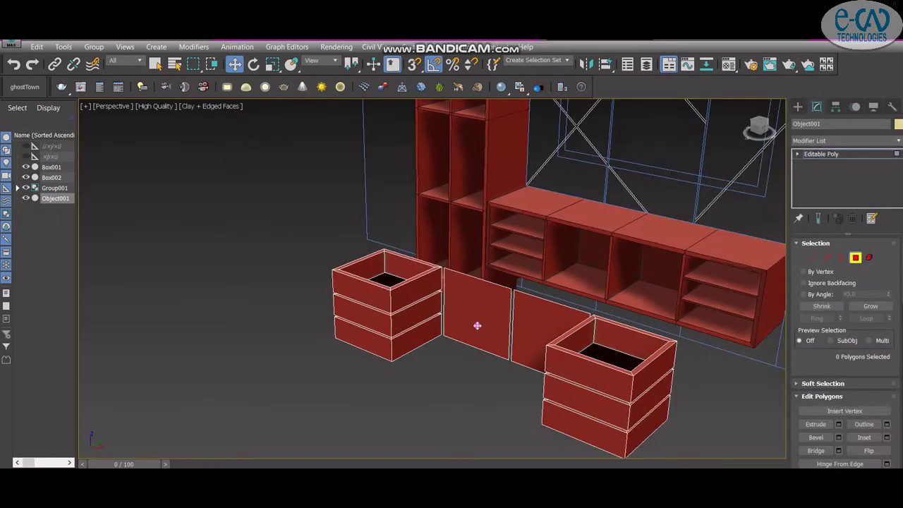
click(477, 325)
ctrl+click(536, 329)
click(838, 424)
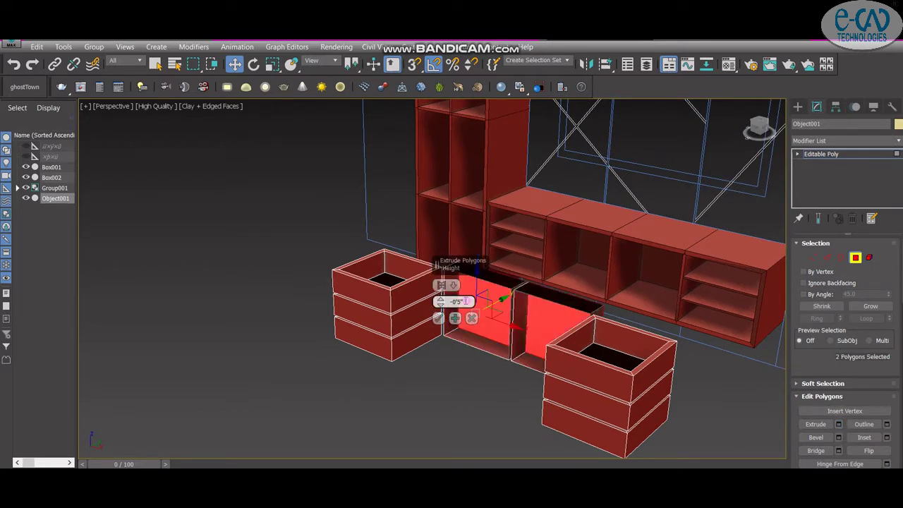
text(")
alt+middle_drag(439, 304, 444, 350)
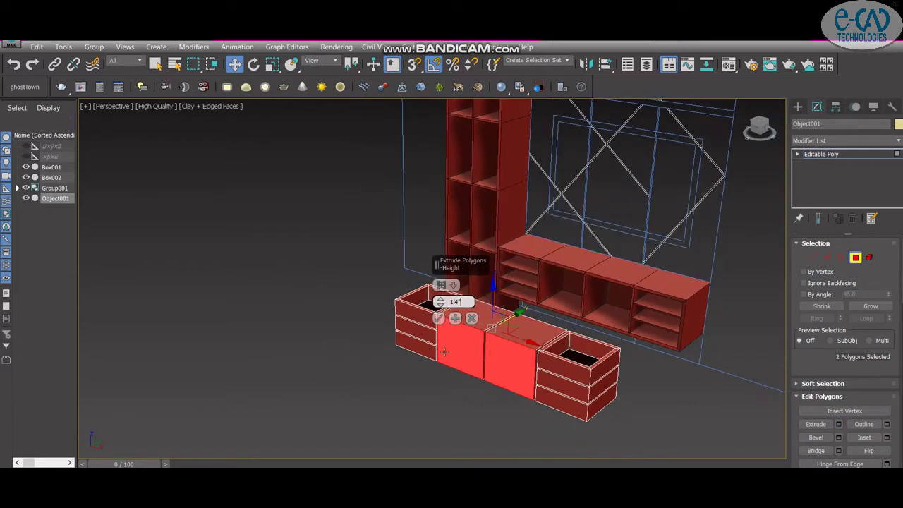
click(365, 394)
mouse_move(364, 393)
alt+middle_down()
mouse_move(308, 403)
mouse_move(470, 364)
mouse_move(461, 343)
mouse_move(478, 337)
alt+middle_up()
scroll(478, 337, up, 3)
scroll(477, 338, down, 5)
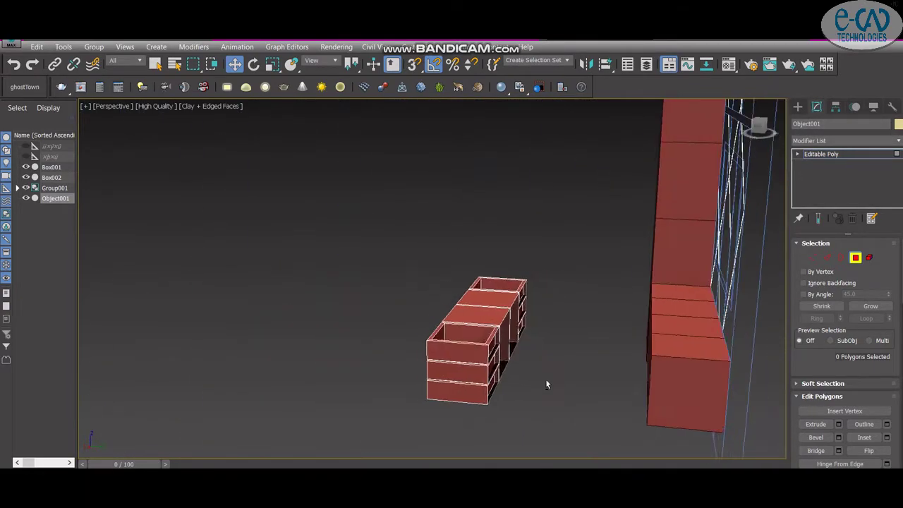
mouse_move(546, 383)
alt+middle_down()
mouse_move(519, 346)
mouse_move(432, 347)
alt+middle_up()
Step: Reselect the faces between the crates and extrude them upward 1'4"
click(519, 346)
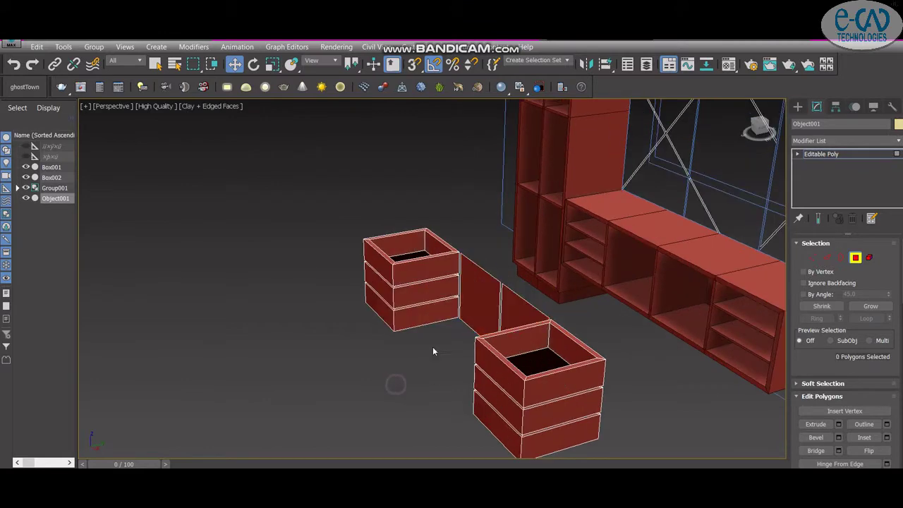
scroll(432, 346, down, 5)
scroll(466, 382, up, 5)
click(466, 377)
alt+middle_drag(466, 377, 536, 333)
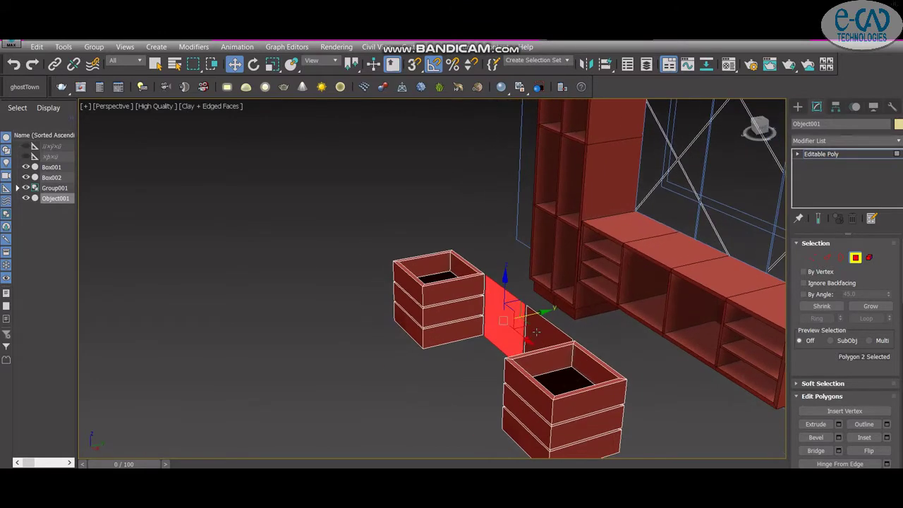
click(839, 424)
alt+middle_drag(613, 323, 520, 348)
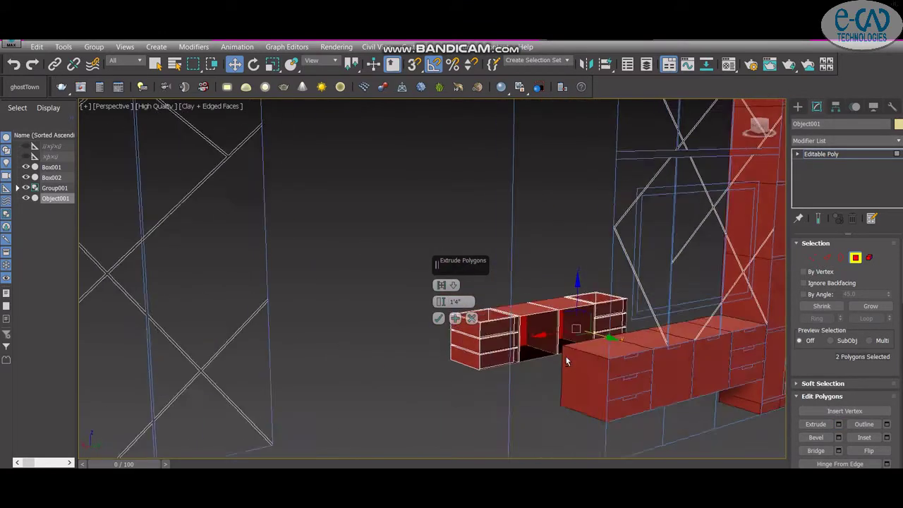
alt+middle_drag(440, 322, 465, 296)
scroll(465, 296, up, 3)
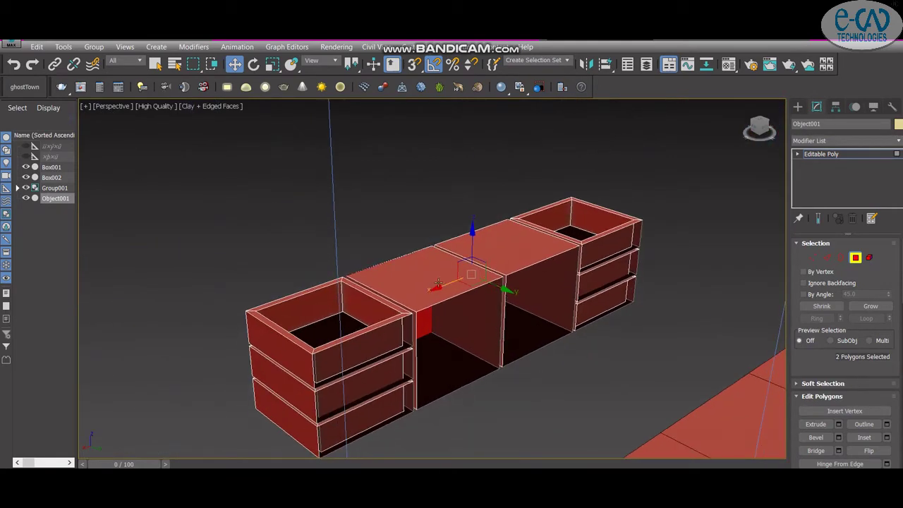
Step: Delete the top, front and floor faces of the new raised section
click(478, 269)
key(Delete)
click(492, 292)
key(Delete)
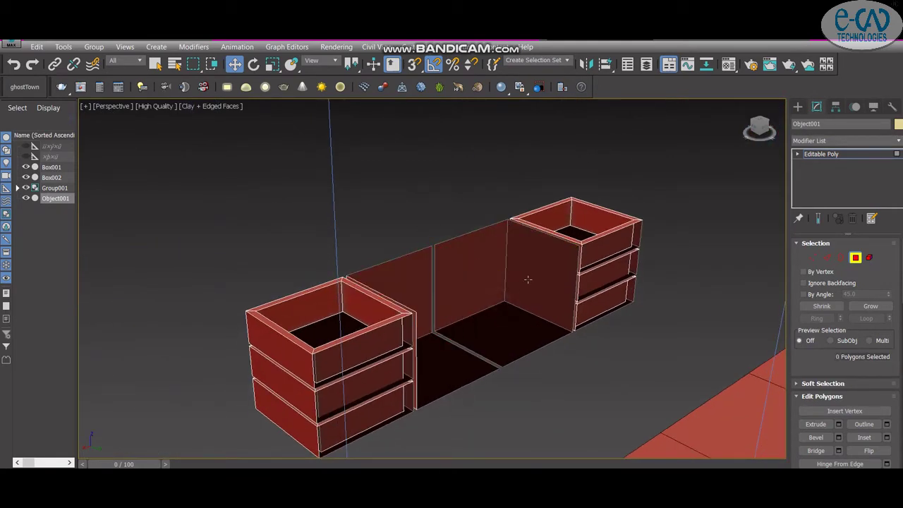
click(472, 376)
key(Delete)
alt+middle_drag(472, 376, 480, 338)
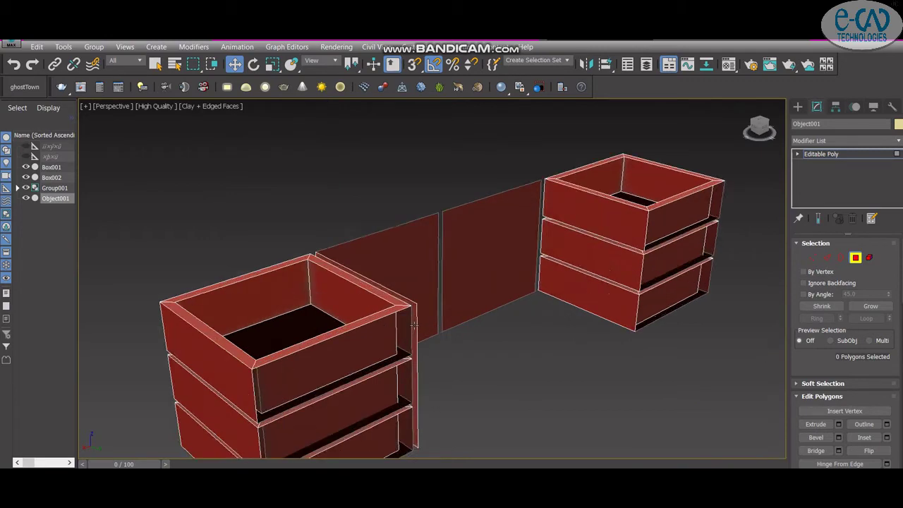
scroll(480, 339, up, 3)
scroll(486, 324, down, 4)
Step: Select the right back panel and begin extruding it as a thin wall
click(470, 286)
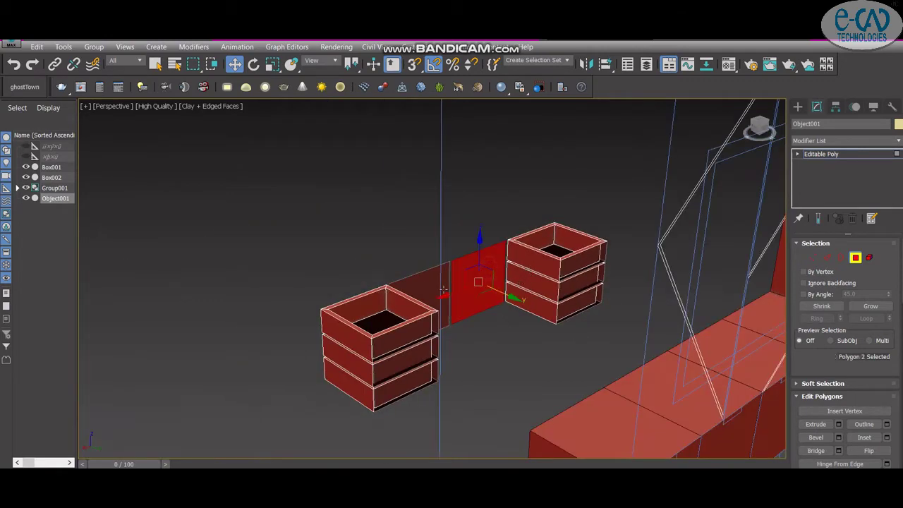
click(839, 424)
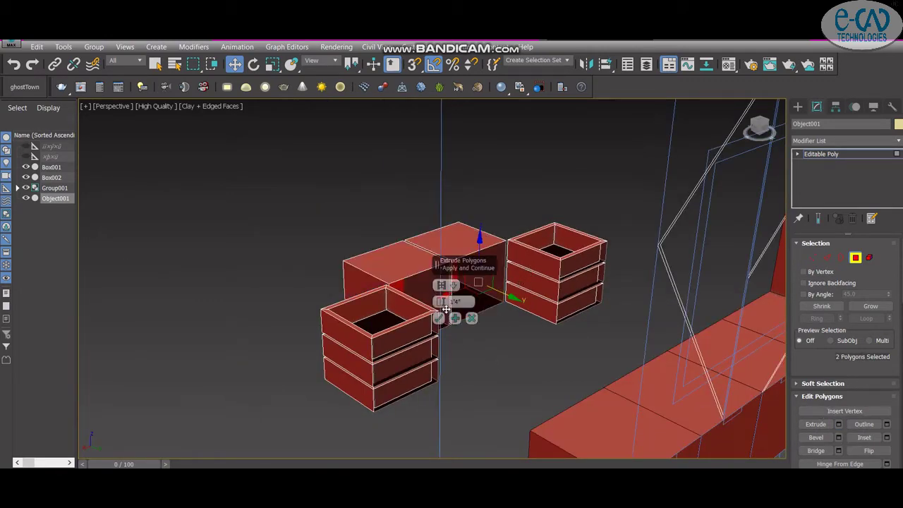
drag(440, 302, 448, 366)
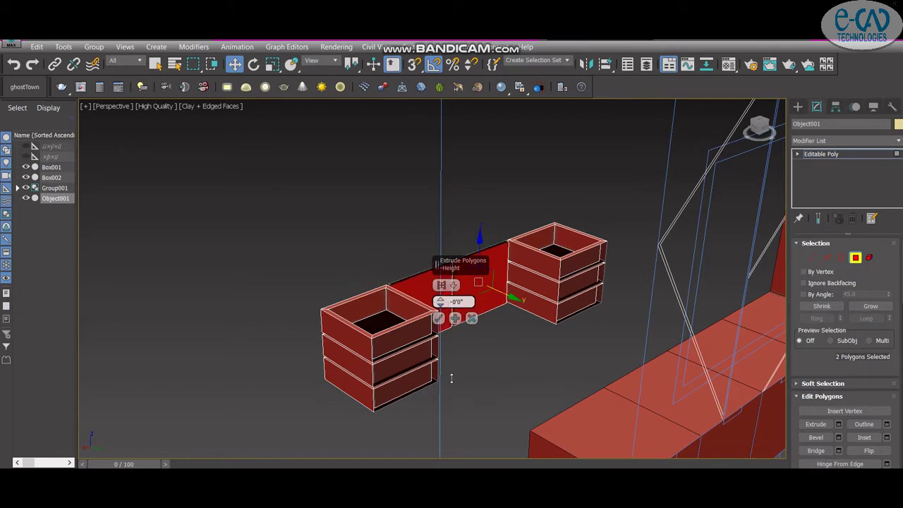
alt+middle_drag(451, 379, 469, 397)
Step: Select both back panels and apply a 0'1" Extrude height for thickness
click(439, 319)
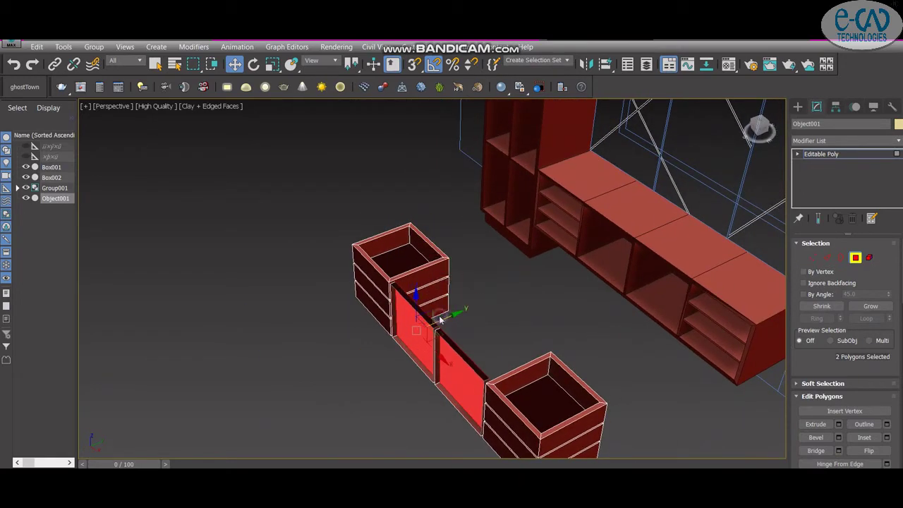
middle_drag(440, 320, 390, 321)
scroll(391, 326, up, 3)
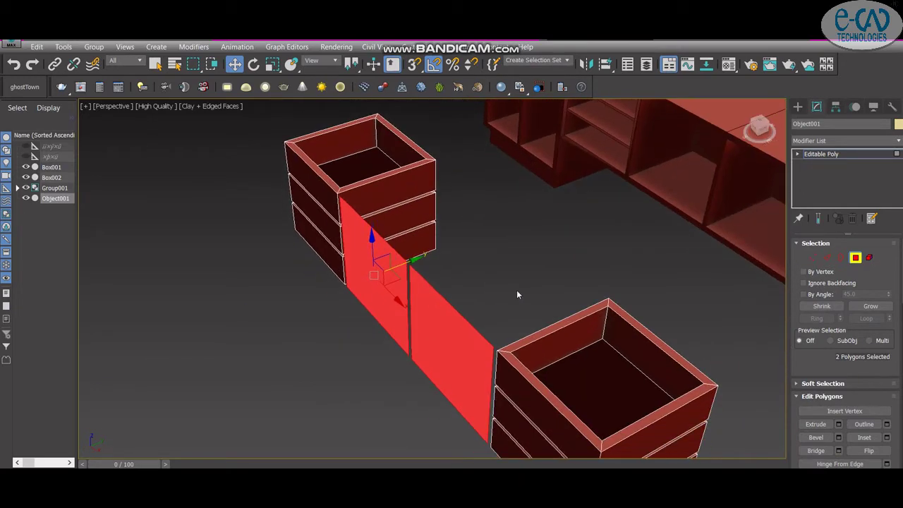
click(839, 425)
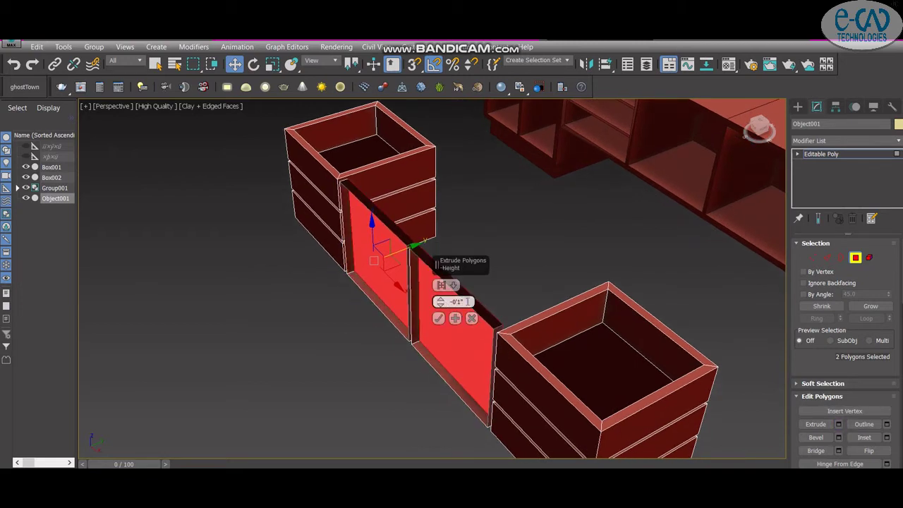
text(1)
text(0'1")
key(Return)
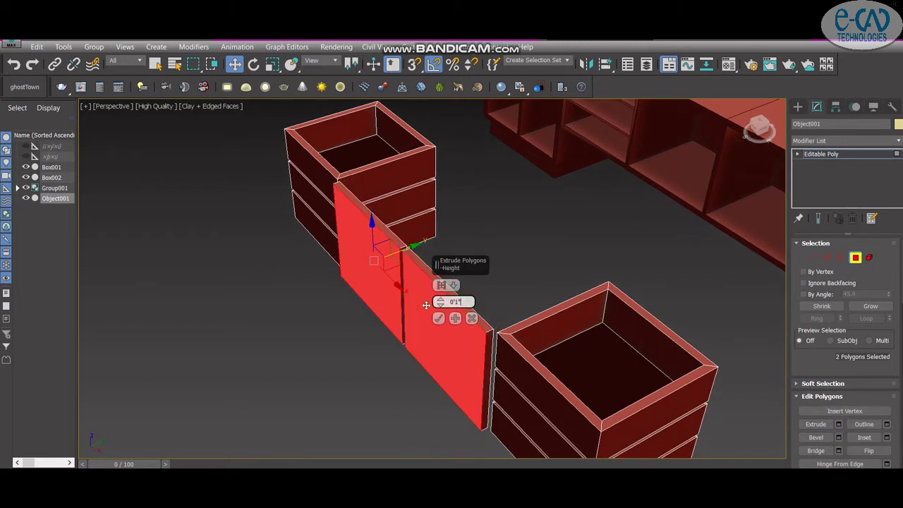
click(528, 257)
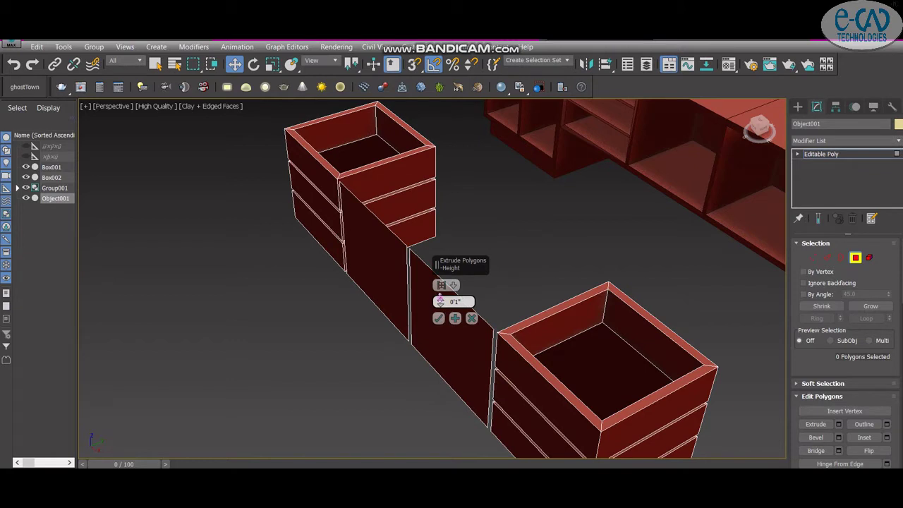
click(438, 318)
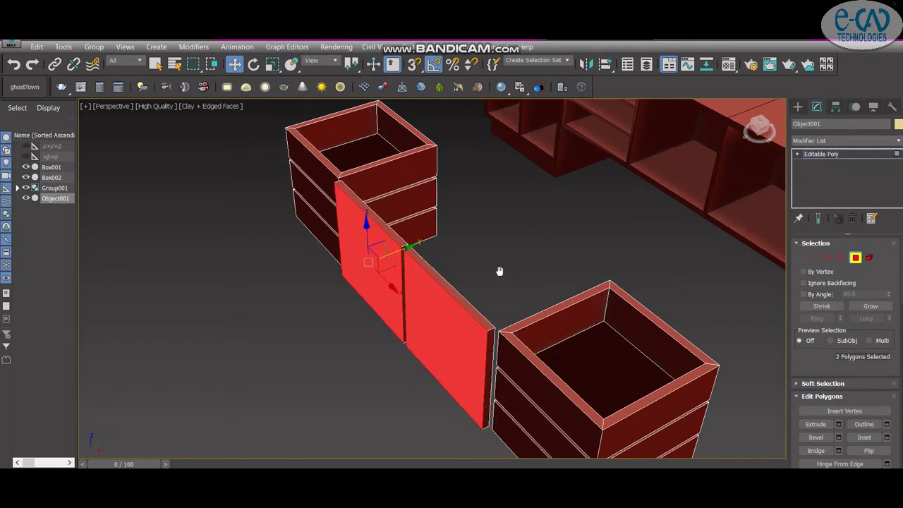
alt+middle_drag(556, 268, 468, 265)
click(869, 258)
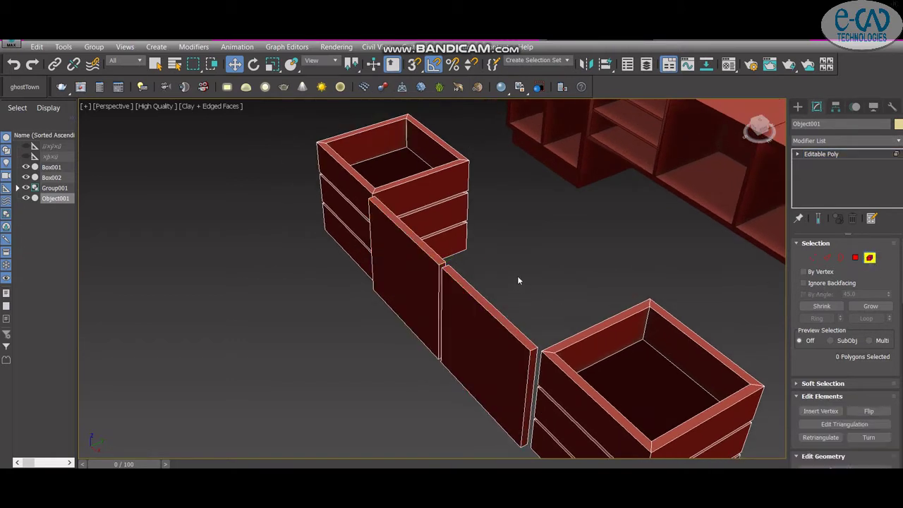
Step: Slide the connecting back-panel element slightly along its length
click(444, 266)
drag(444, 266, 435, 268)
mouse_move(435, 268)
alt+middle_down()
mouse_move(503, 395)
mouse_move(407, 362)
alt+middle_up()
scroll(456, 297, up, 3)
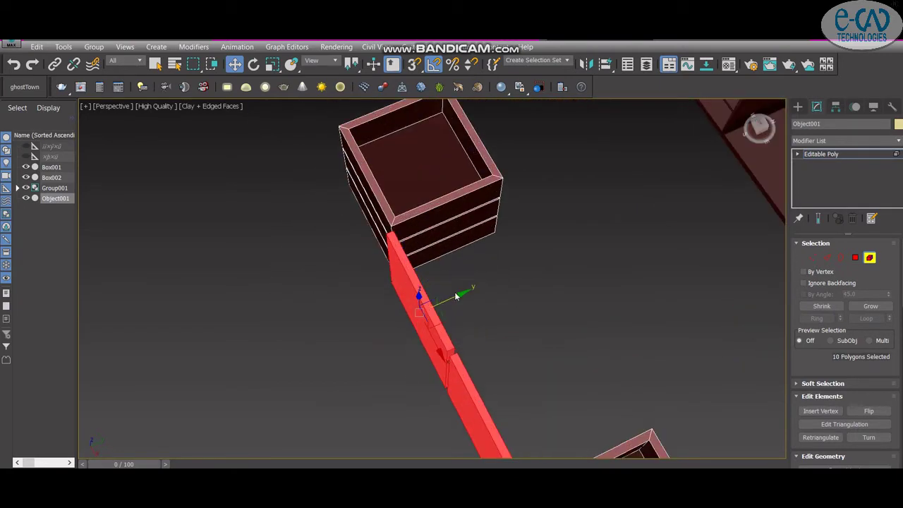
drag(455, 295, 458, 293)
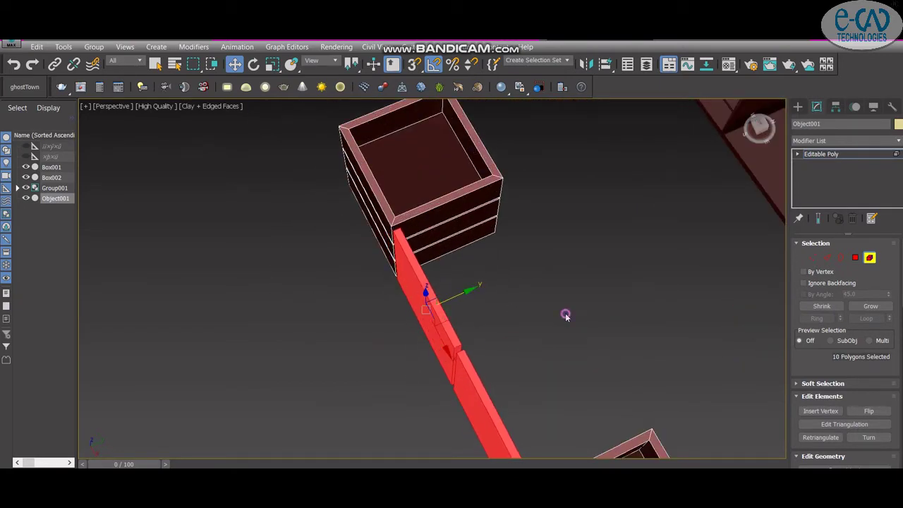
scroll(565, 315, down, 5)
Step: Return to the Create panel, view the whole scene from above, and deselect the desk unit
click(797, 106)
scroll(656, 393, down, 3)
mouse_move(656, 393)
alt+middle_down()
mouse_move(579, 347)
mouse_move(508, 262)
alt+middle_up()
scroll(553, 399, up, 6)
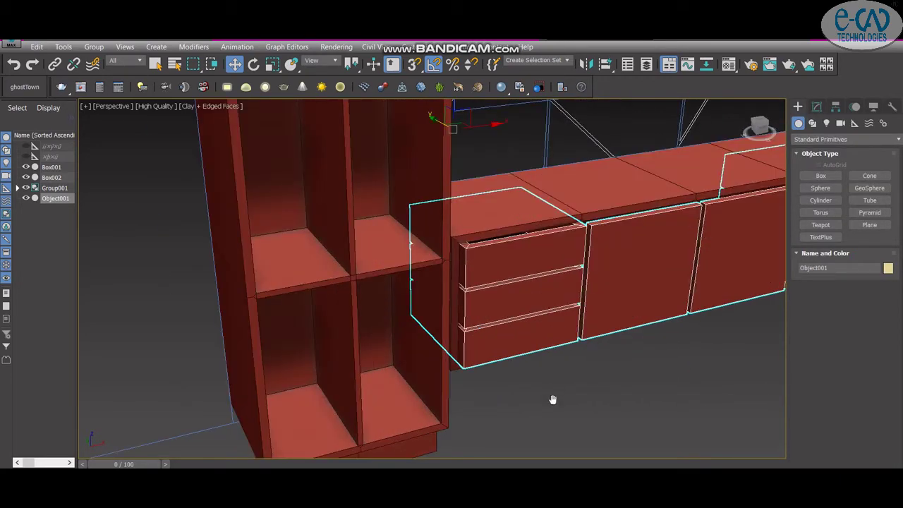
alt+middle_drag(553, 399, 494, 276)
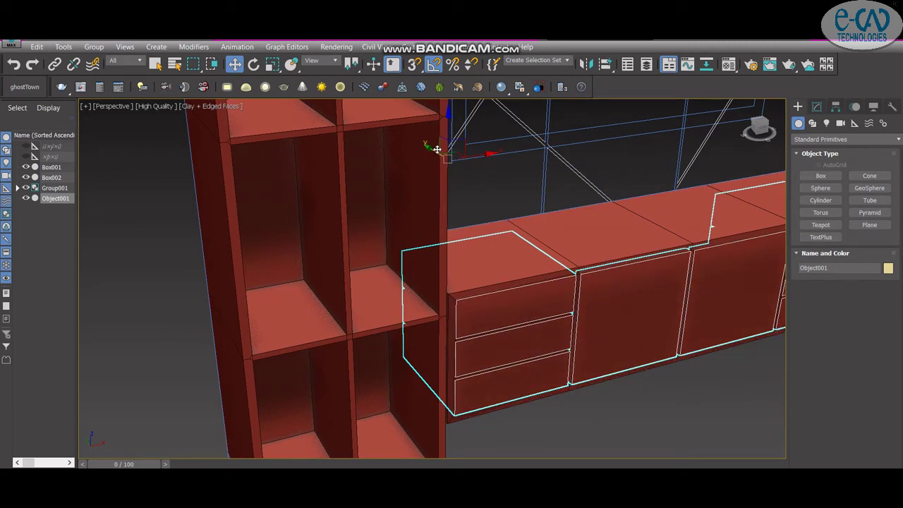
scroll(595, 286, down, 2)
scroll(621, 374, down, 3)
click(621, 375)
scroll(556, 375, down, 2)
Step: Draw a small flat Box above the cabinets to serve as a drawer handle
key(alt+w)
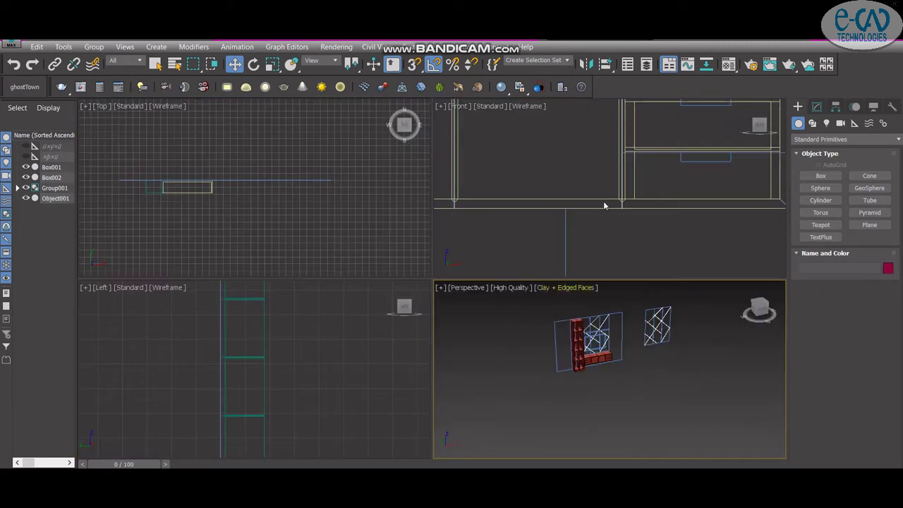
scroll(605, 205, down, 2)
click(820, 175)
scroll(583, 195, up, 3)
mouse_move(582, 196)
middle_down()
mouse_move(558, 156)
mouse_move(536, 195)
middle_up()
scroll(526, 195, up, 3)
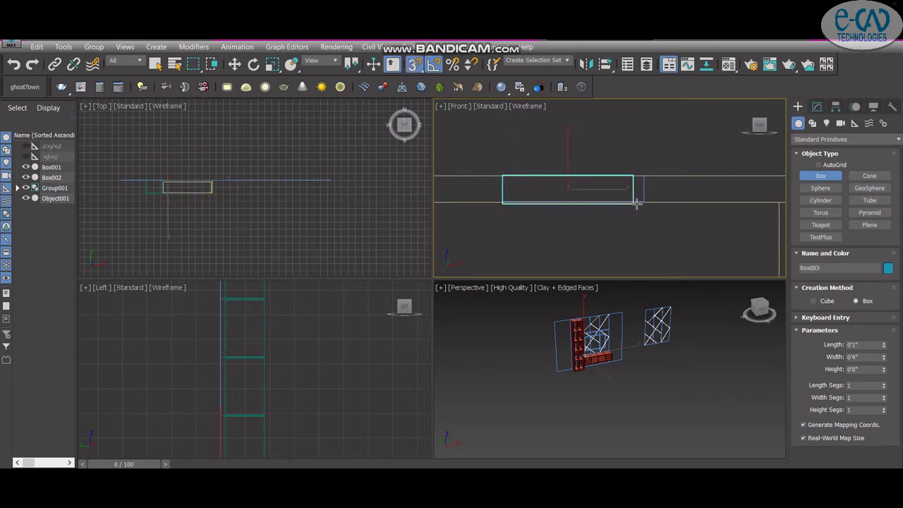
key(alt+w)
scroll(508, 297, down, 3)
key(alt+w)
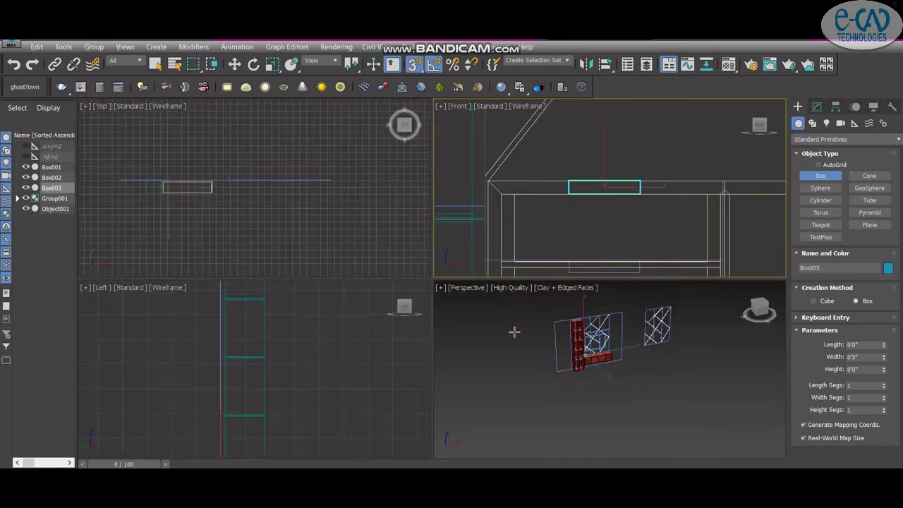
scroll(560, 371, down, 3)
key(alt+w)
middle_drag(352, 248, 394, 309)
scroll(498, 328, up, 3)
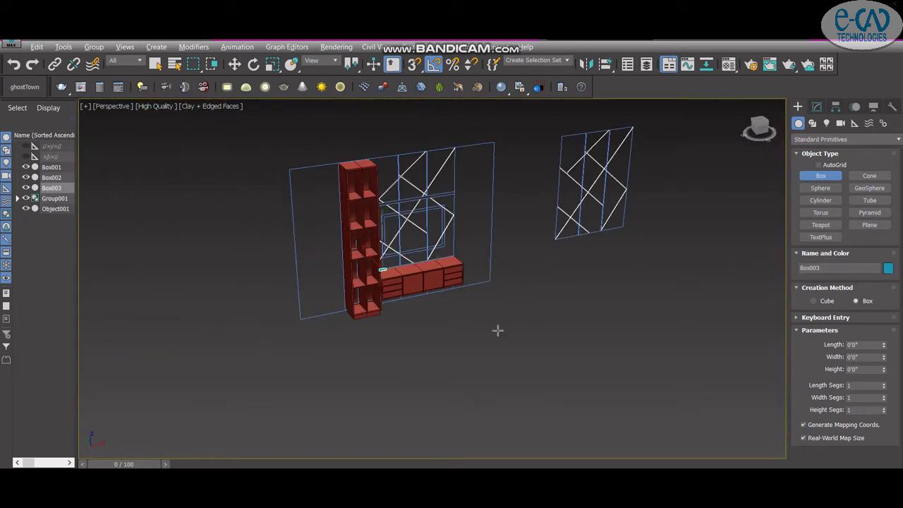
scroll(406, 275, up, 2)
Step: Set the handle box's Height to 0.5 in the Modify panel
key(w)
scroll(395, 263, up, 5)
scroll(317, 282, up, 3)
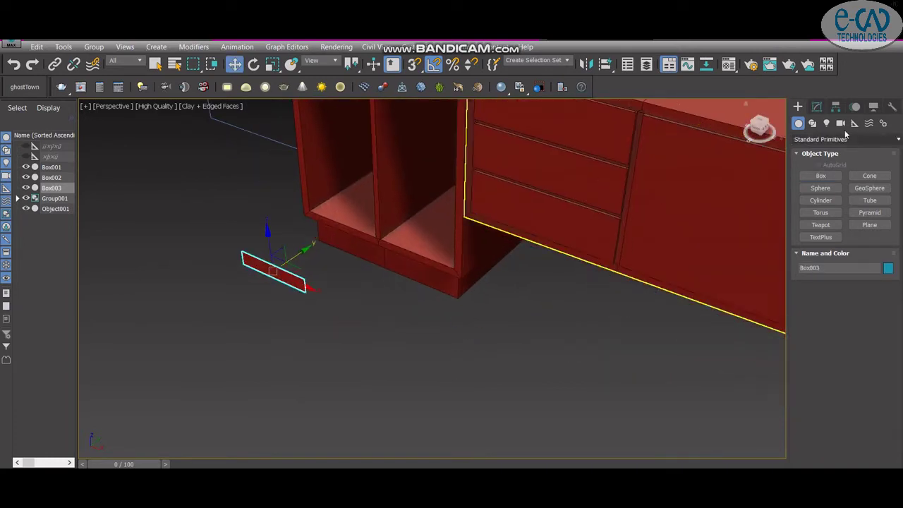
click(817, 106)
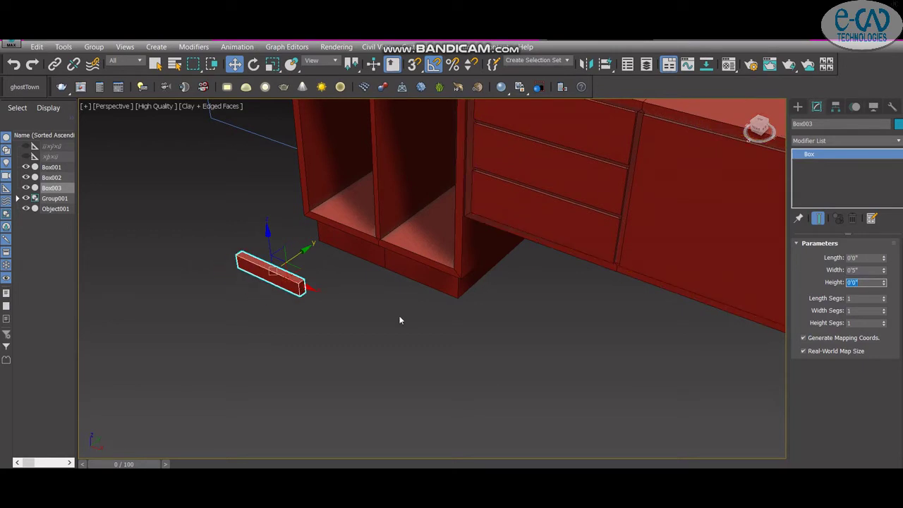
alt+middle_drag(400, 320, 434, 358)
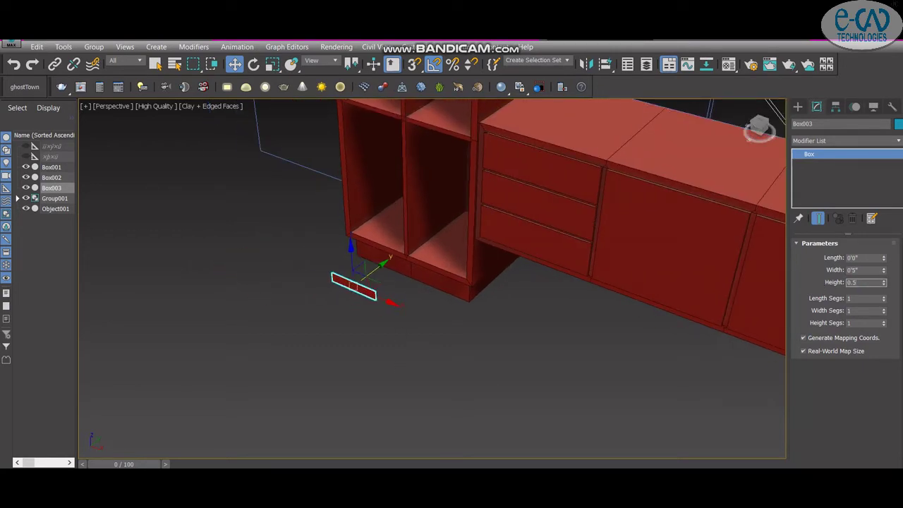
click(797, 106)
scroll(546, 346, down, 3)
Step: Move the handle box up against the top drawer front
key(alt+w)
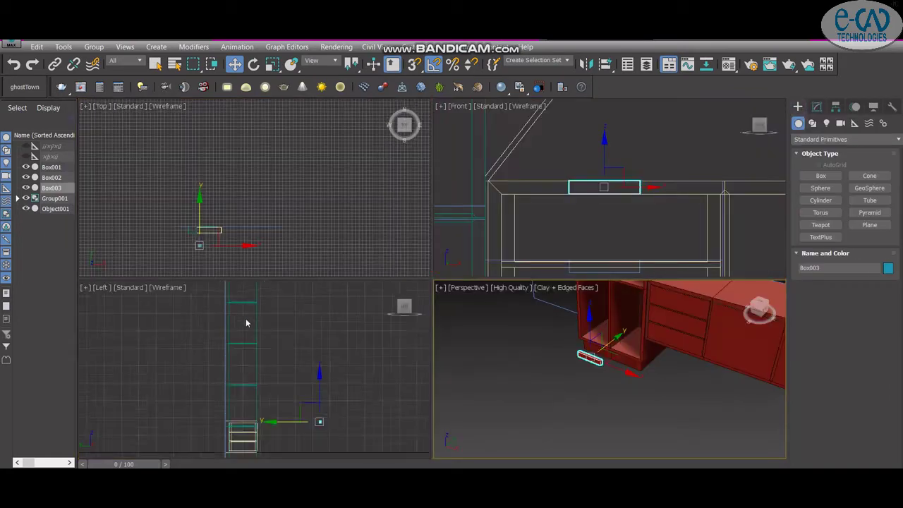
middle_drag(304, 393, 306, 369)
scroll(213, 380, up, 5)
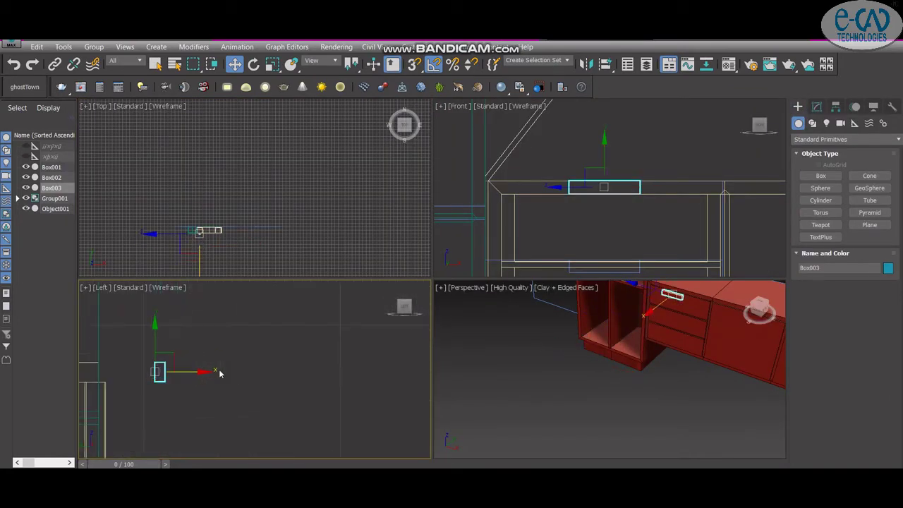
middle_drag(179, 370, 297, 367)
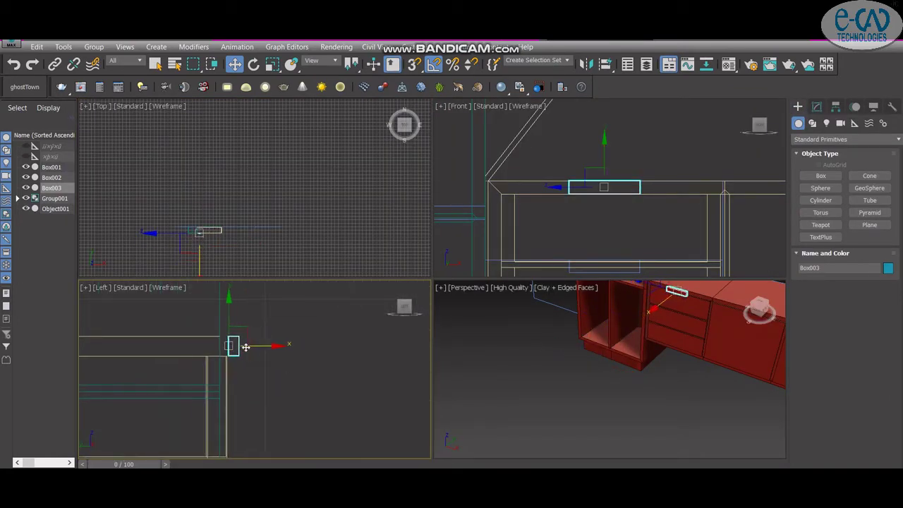
scroll(230, 344, up, 4)
scroll(249, 375, up, 2)
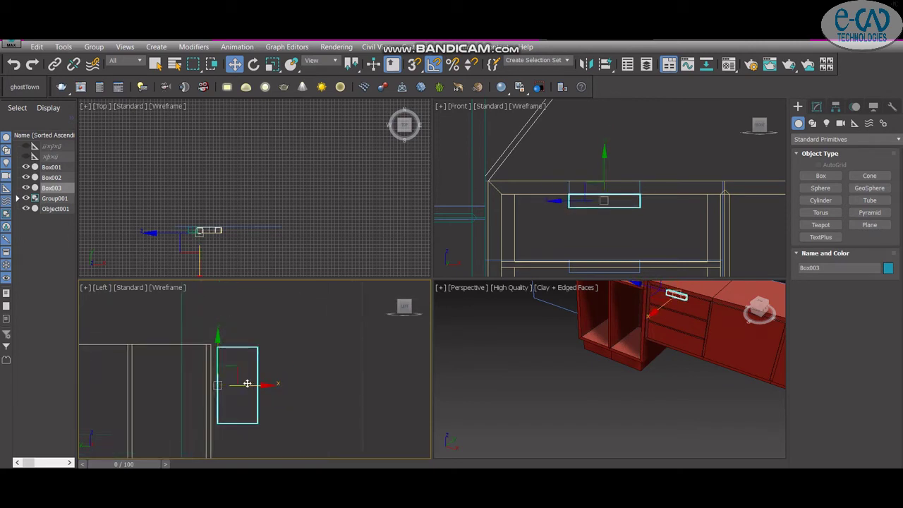
scroll(614, 184, down, 4)
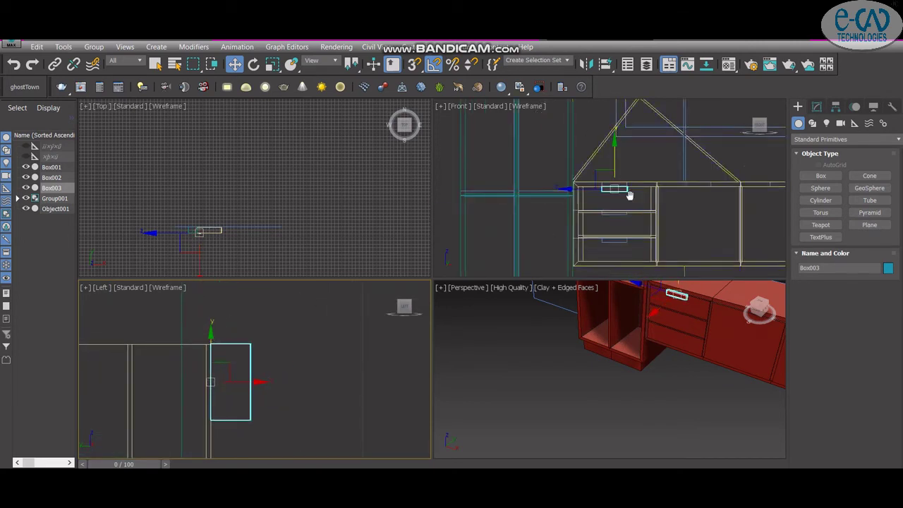
scroll(603, 143, up, 1)
Step: Shift-drag copies of the handle down onto the lower drawers
shift+drag(604, 156, 604, 154)
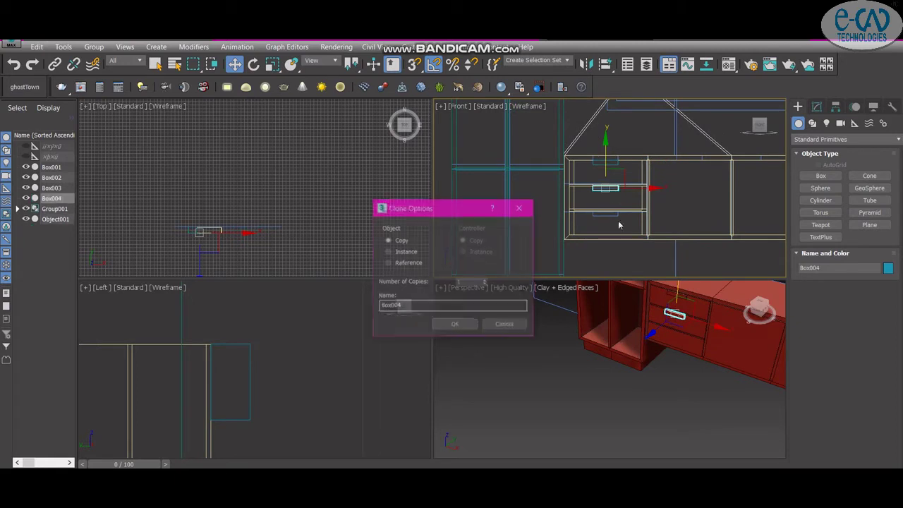
click(469, 324)
scroll(609, 218, up, 2)
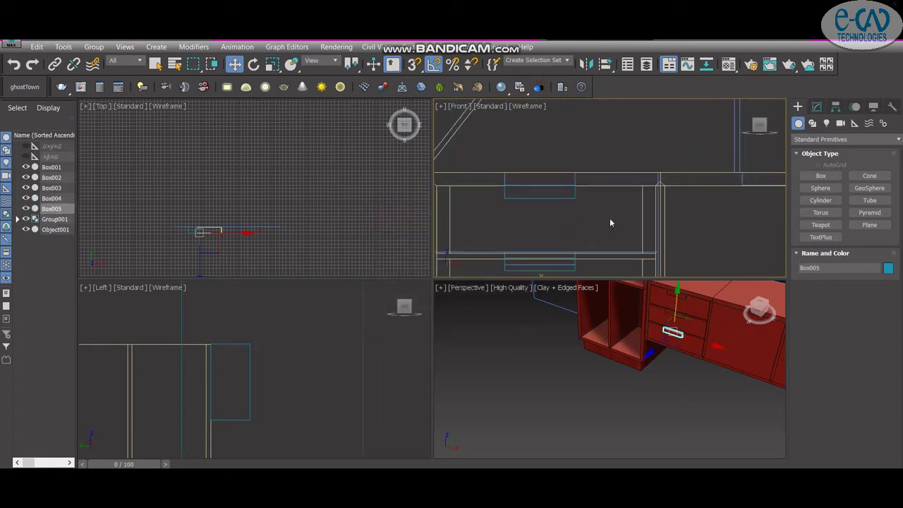
scroll(603, 208, up, 2)
scroll(594, 196, up, 2)
scroll(587, 186, up, 2)
scroll(587, 186, down, 2)
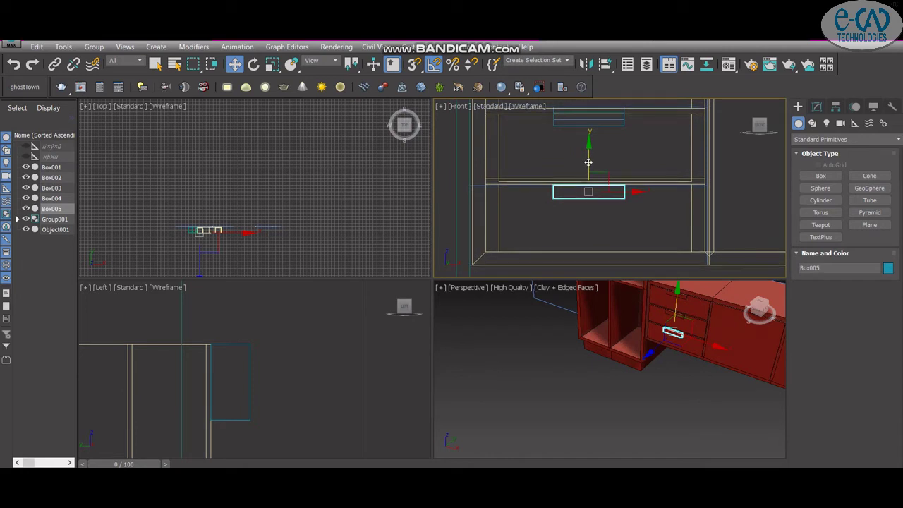
Step: Set up a maximized, straight-on front view of the cabinet
middle_drag(624, 159, 619, 205)
click(582, 162)
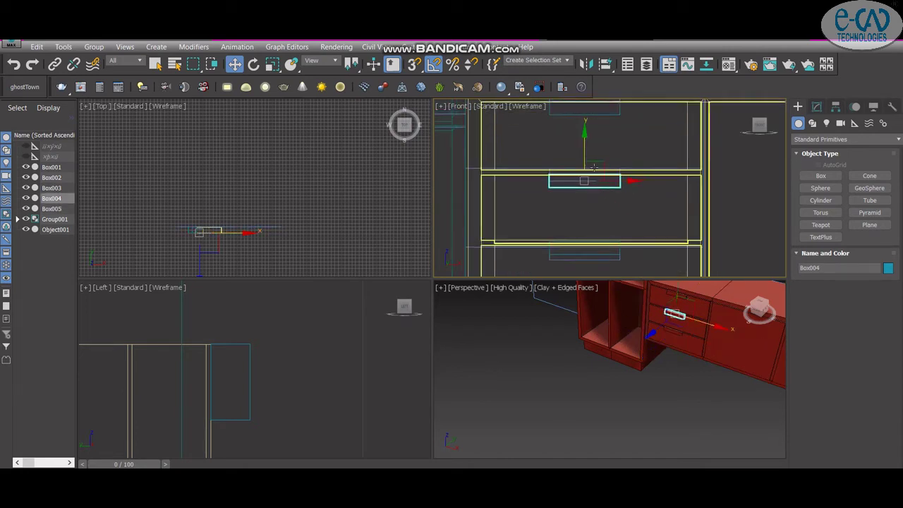
scroll(582, 161, up, 2)
scroll(582, 156, down, 2)
scroll(614, 145, down, 2)
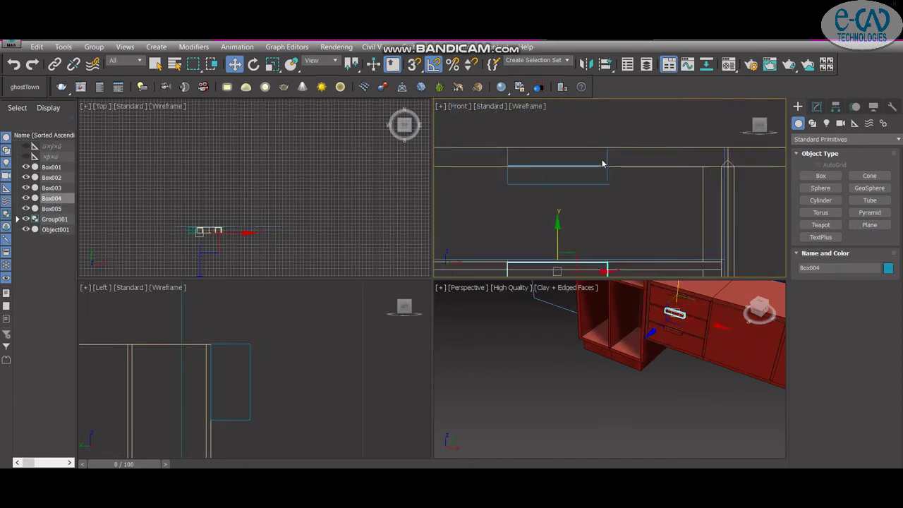
scroll(603, 161, down, 1)
scroll(599, 182, down, 2)
mouse_move(628, 292)
alt+middle_down()
mouse_move(653, 400)
mouse_move(737, 387)
mouse_move(672, 435)
alt+middle_up()
click(653, 400)
key(alt+w)
click(759, 131)
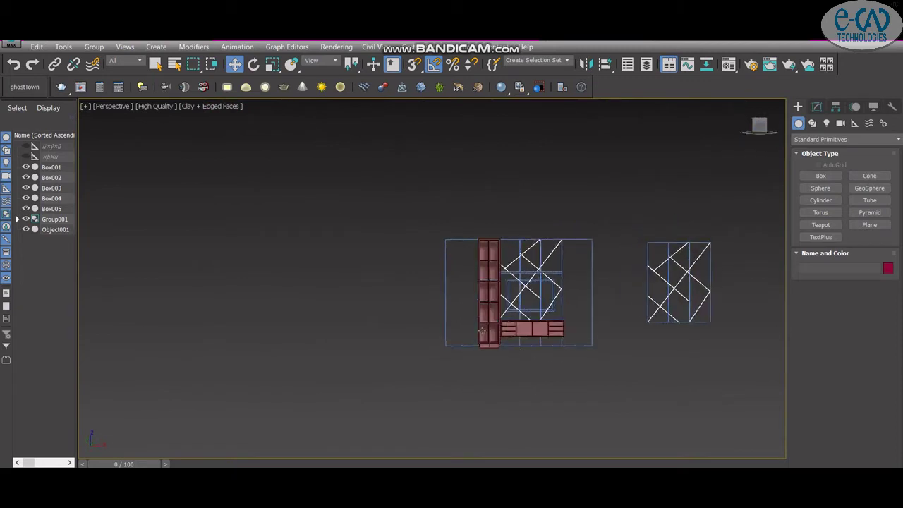
scroll(550, 300, up, 5)
scroll(550, 299, up, 3)
scroll(539, 285, up, 4)
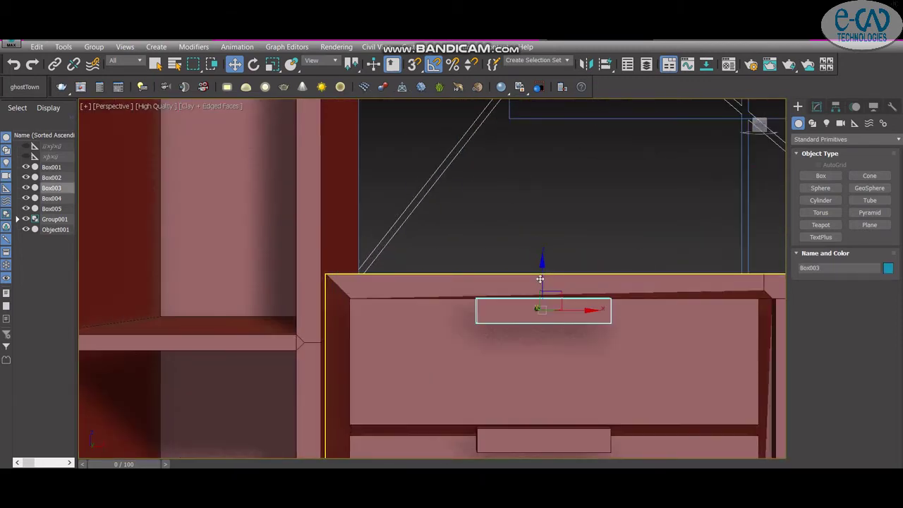
scroll(544, 279, down, 4)
Step: Select the top, middle and bottom handles and clone them onto the right-hand drawers
click(538, 312)
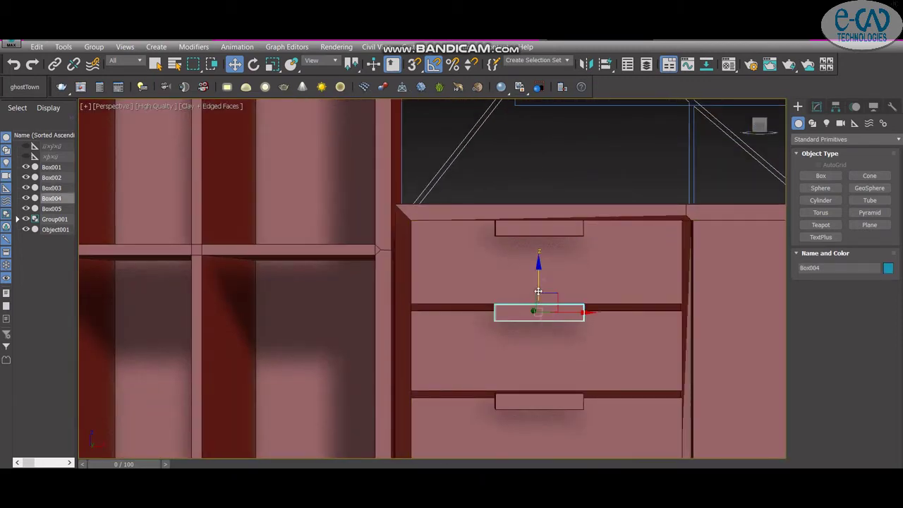
scroll(537, 293, down, 4)
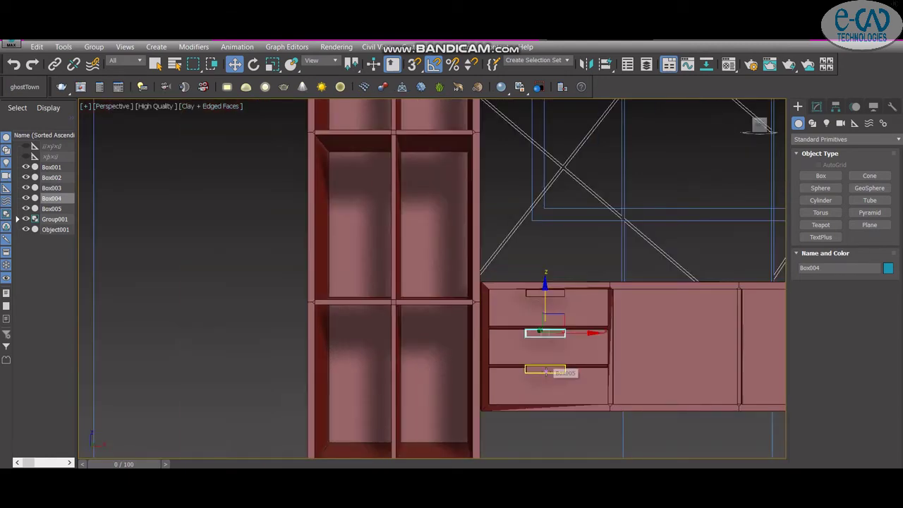
click(545, 371)
scroll(543, 363, up, 4)
scroll(542, 358, down, 4)
ctrl+click(544, 299)
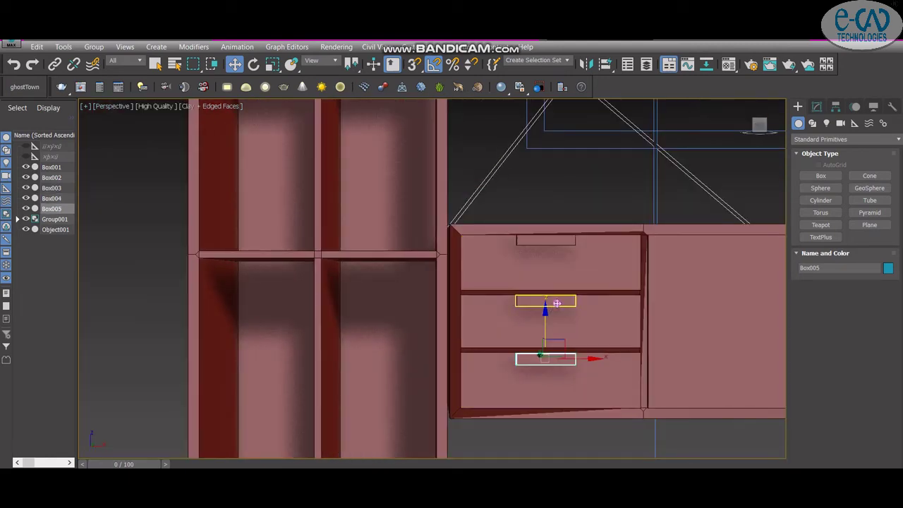
ctrl+click(544, 238)
scroll(537, 333, down, 5)
middle_drag(538, 334, 528, 337)
scroll(485, 309, up, 3)
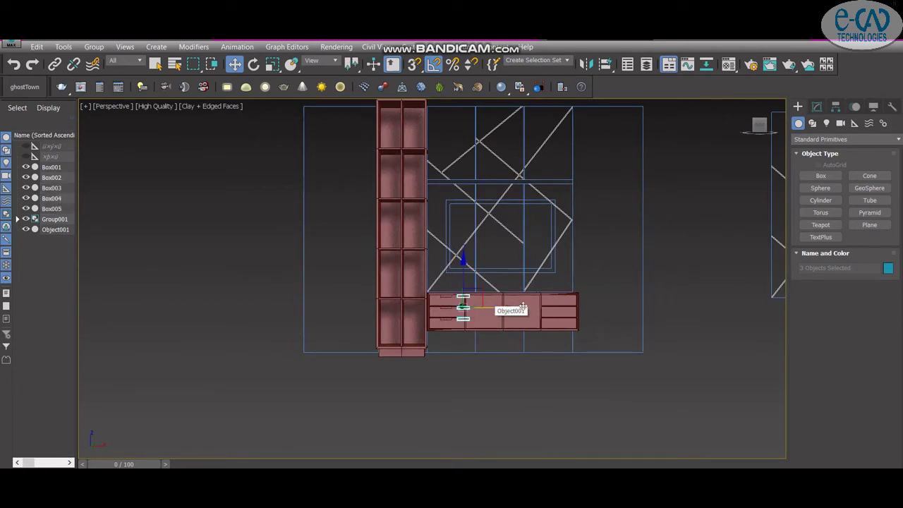
shift+drag(599, 314, 601, 314)
key(Return)
scroll(567, 303, up, 3)
scroll(566, 303, up, 2)
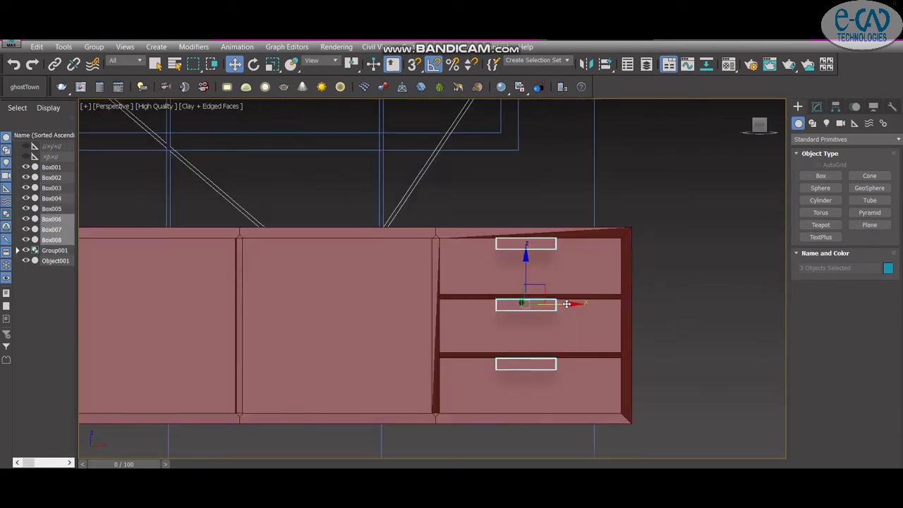
Step: Clone the top right-hand handle across onto both centre door panels
click(541, 244)
scroll(605, 279, down, 2)
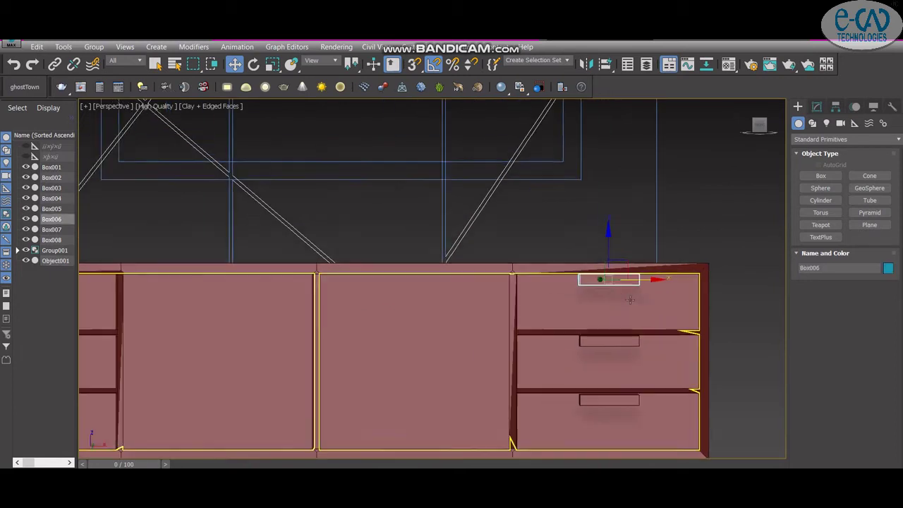
scroll(606, 282, down, 2)
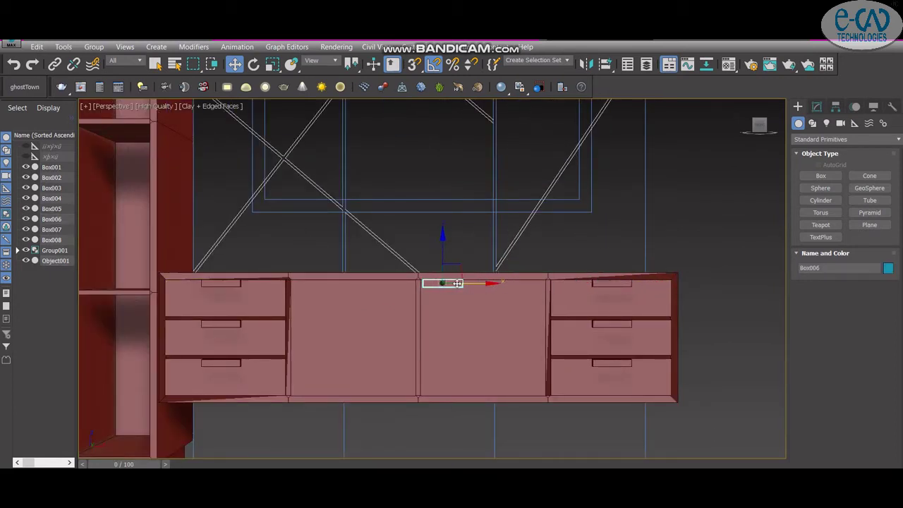
shift+drag(458, 283, 472, 305)
click(469, 325)
scroll(374, 300, up, 1)
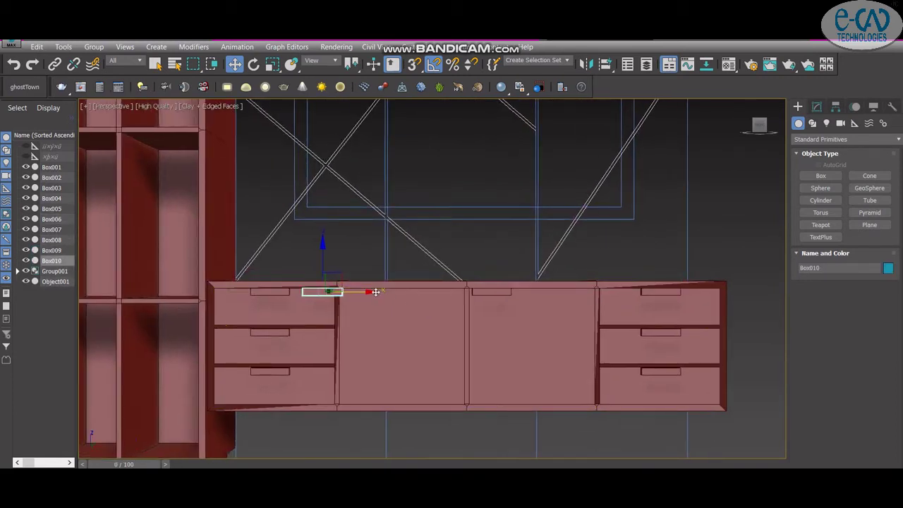
scroll(374, 290, up, 3)
scroll(519, 295, down, 4)
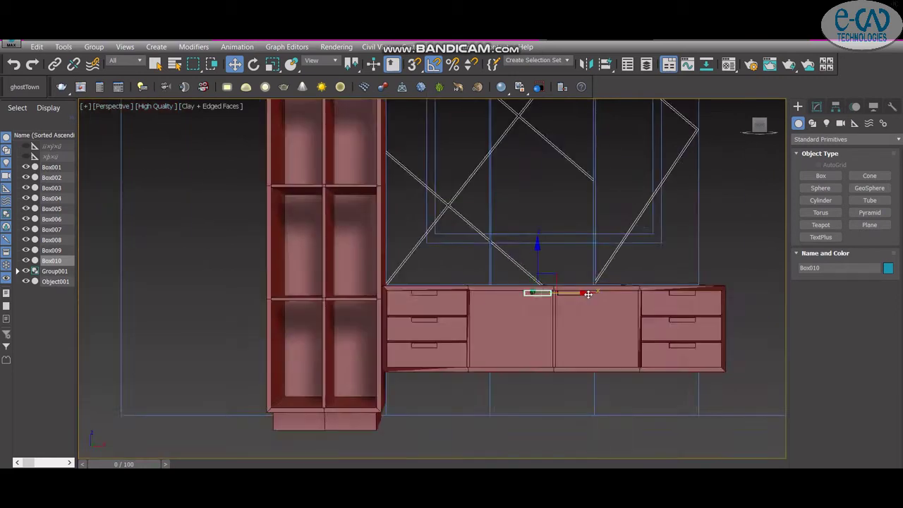
click(568, 378)
alt+middle_drag(569, 378, 536, 335)
scroll(536, 336, down, 2)
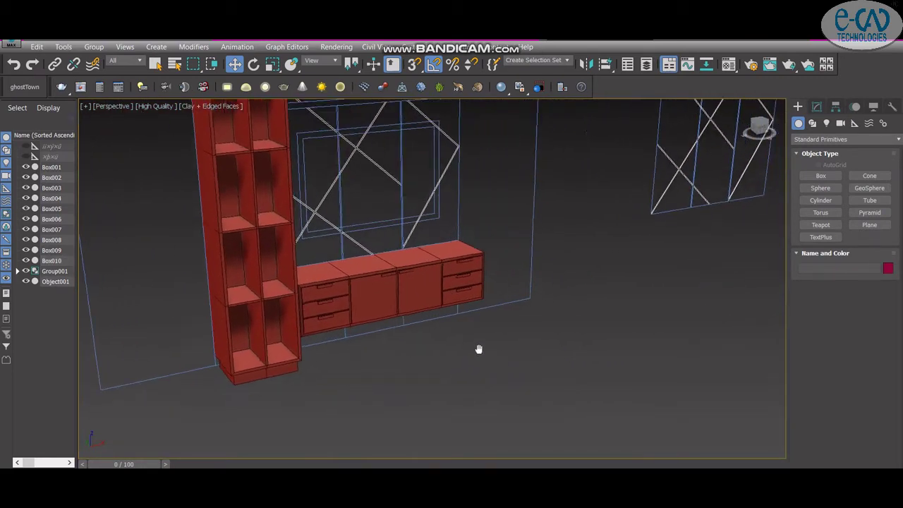
mouse_move(477, 346)
alt+middle_down()
mouse_move(466, 369)
mouse_move(461, 363)
alt+middle_up()
Step: Start a Line over the wall unit's central panel, placing its top-left and top-right corners
key(alt+w)
scroll(632, 191, down, 2)
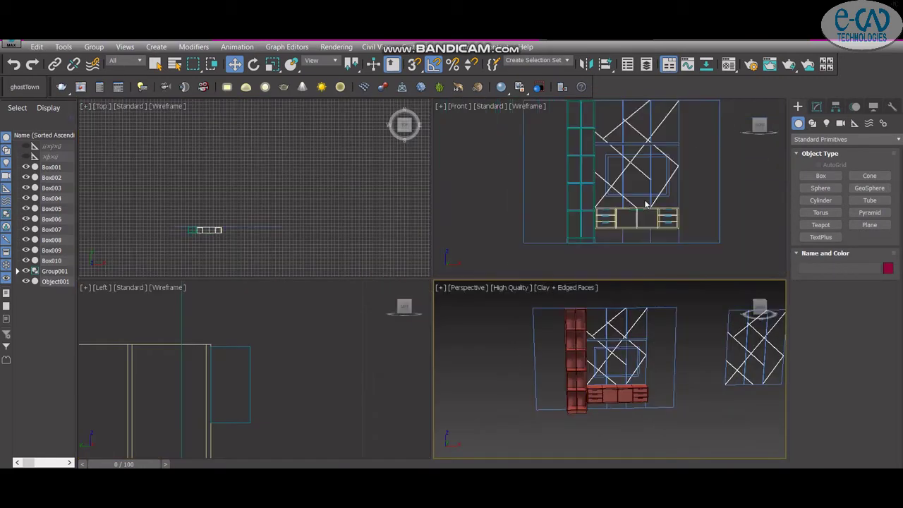
scroll(632, 190, up, 2)
key(alt+w)
scroll(633, 175, down, 1)
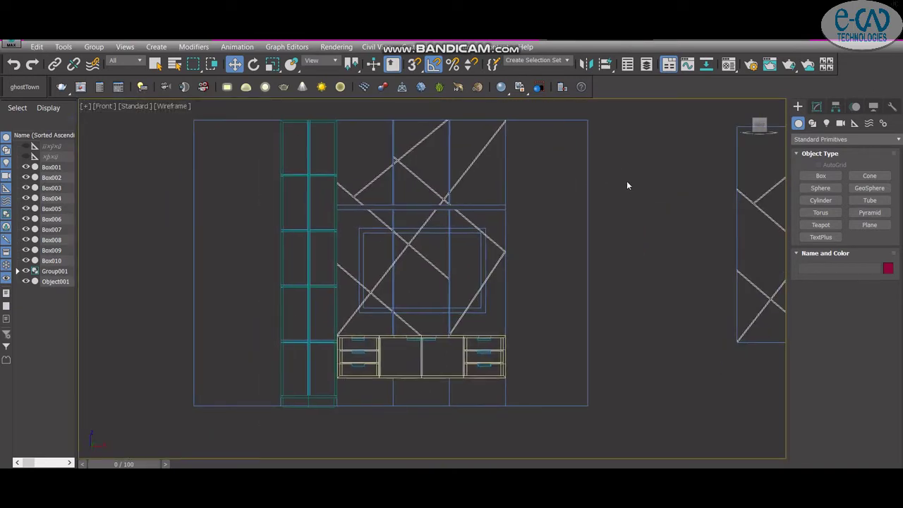
scroll(626, 186, down, 1)
click(812, 122)
click(821, 185)
middle_drag(608, 206, 564, 225)
scroll(544, 212, up, 1)
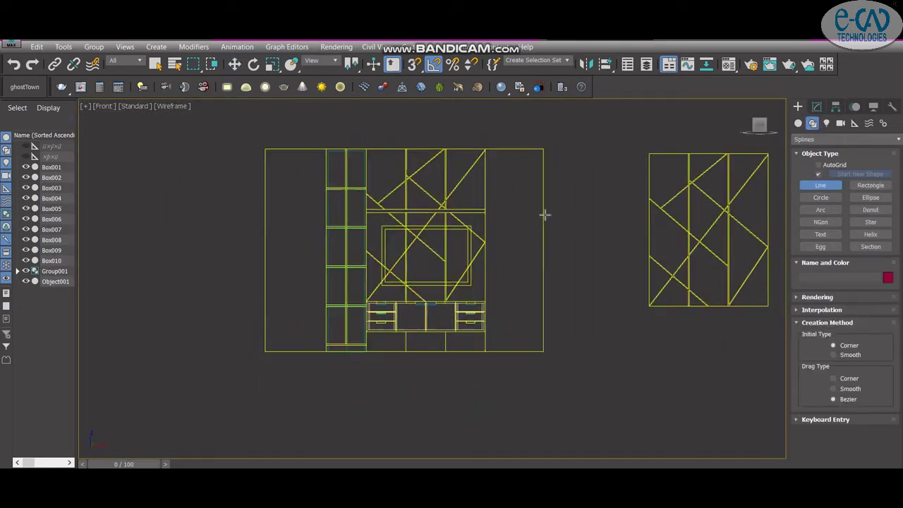
scroll(395, 169, up, 2)
click(343, 139)
click(579, 138)
Step: Place the bottom corners and close the outline back at its start point
scroll(582, 152, down, 3)
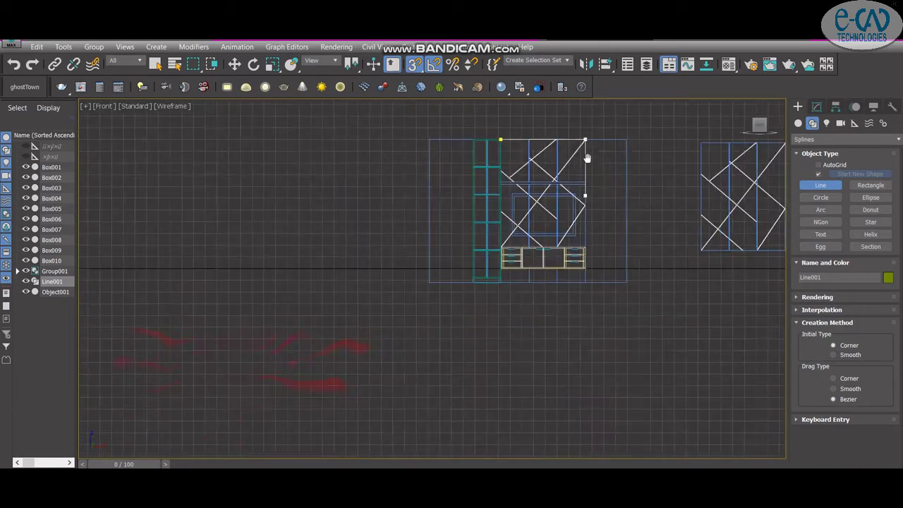
scroll(599, 285, up, 3)
scroll(605, 282, up, 2)
click(605, 282)
scroll(242, 281, down, 1)
scroll(268, 284, down, 1)
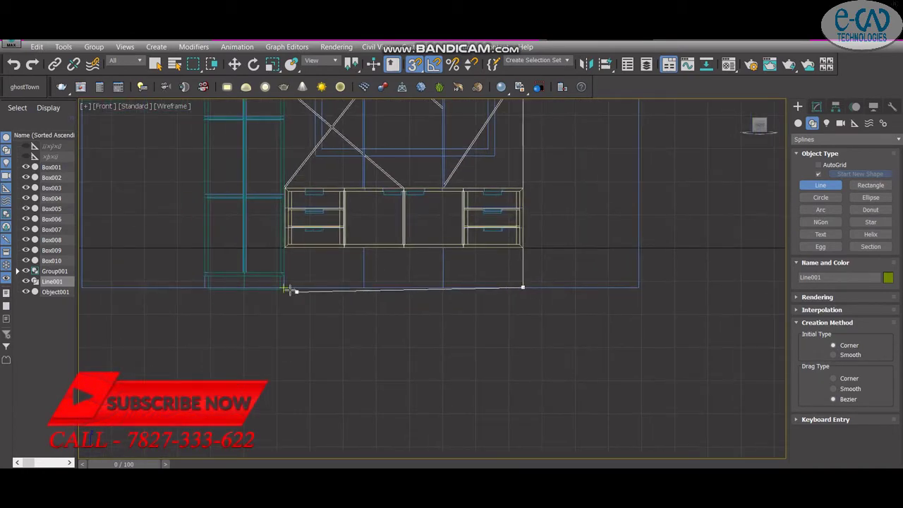
click(291, 286)
scroll(295, 268, down, 1)
scroll(296, 212, up, 1)
scroll(292, 162, up, 1)
click(289, 154)
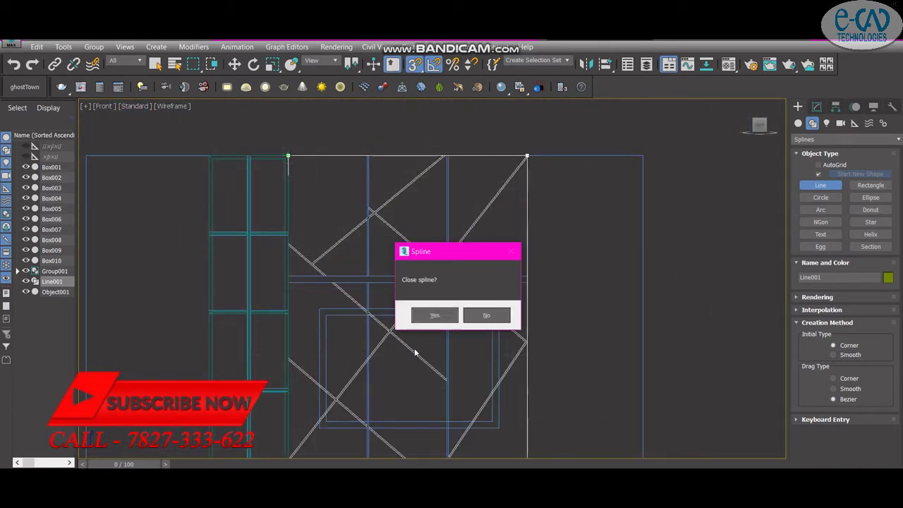
click(429, 315)
Step: Move Line001 along X to the right of the TV wall
scroll(434, 296, down, 3)
mouse_move(433, 296)
middle_down()
mouse_move(427, 252)
mouse_move(477, 261)
middle_up()
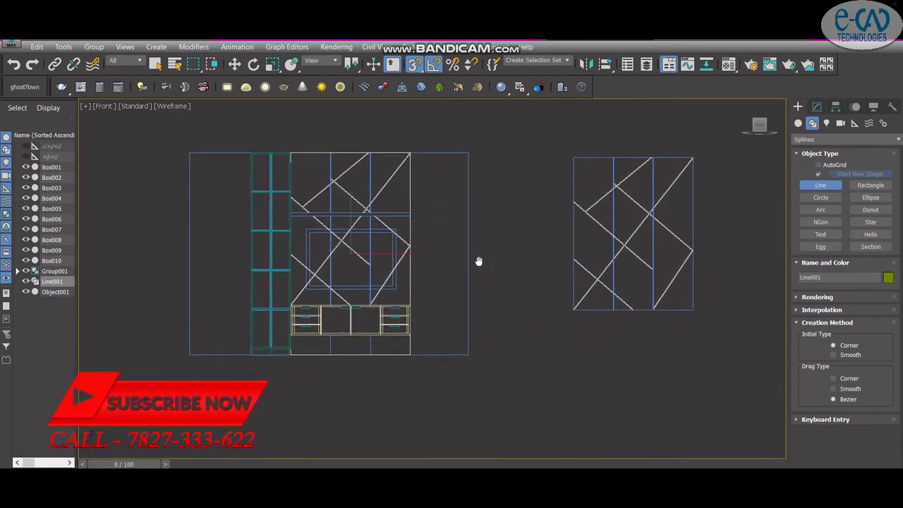
key(w)
drag(387, 255, 570, 260)
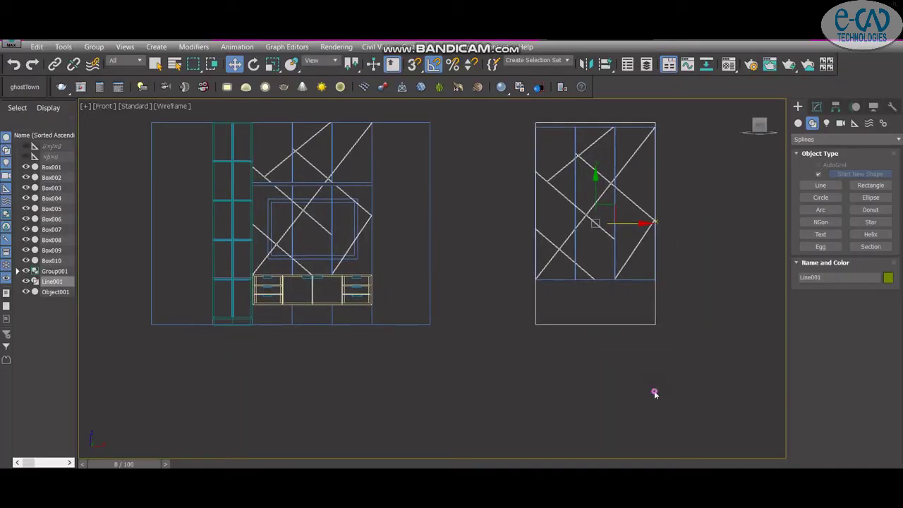
click(653, 391)
scroll(315, 247, up, 2)
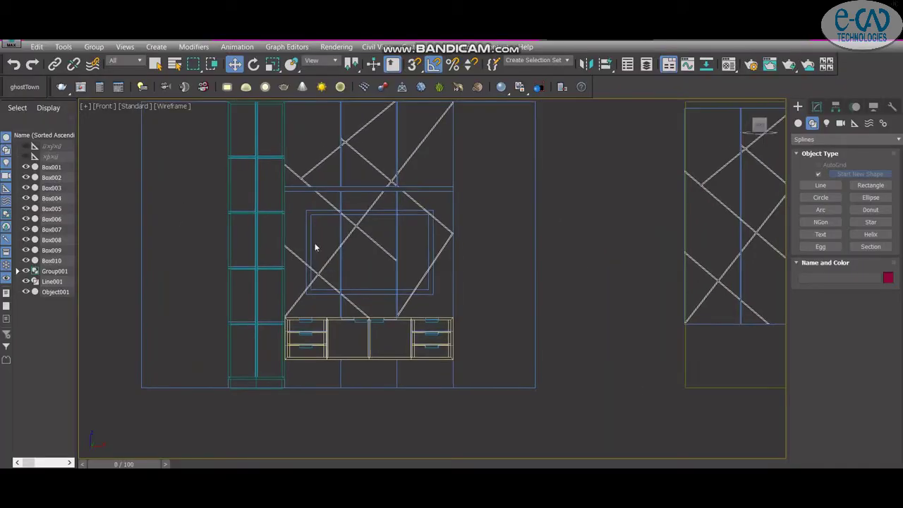
Step: Create a Box over the TV area of the wall with a 0'3" height
click(798, 123)
click(821, 175)
scroll(368, 207, up, 3)
middle_drag(369, 208, 306, 191)
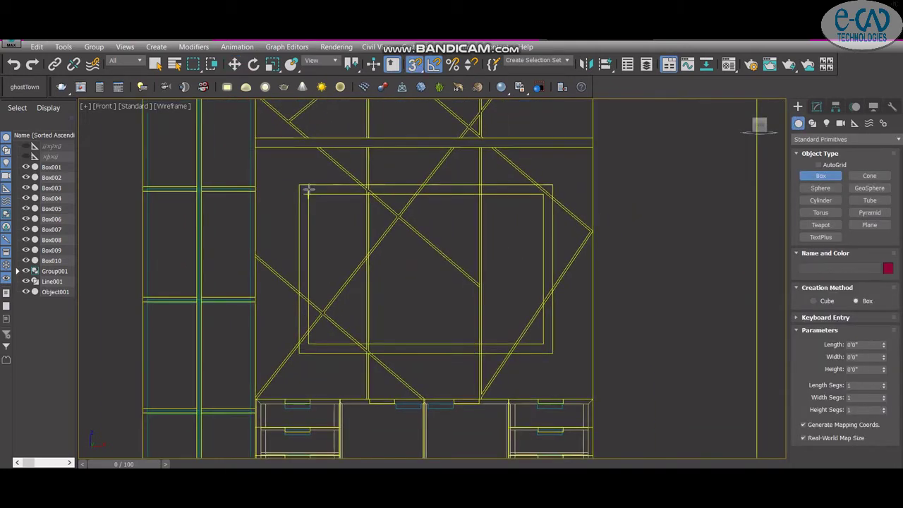
drag(299, 184, 348, 217)
middle_drag(652, 280, 603, 273)
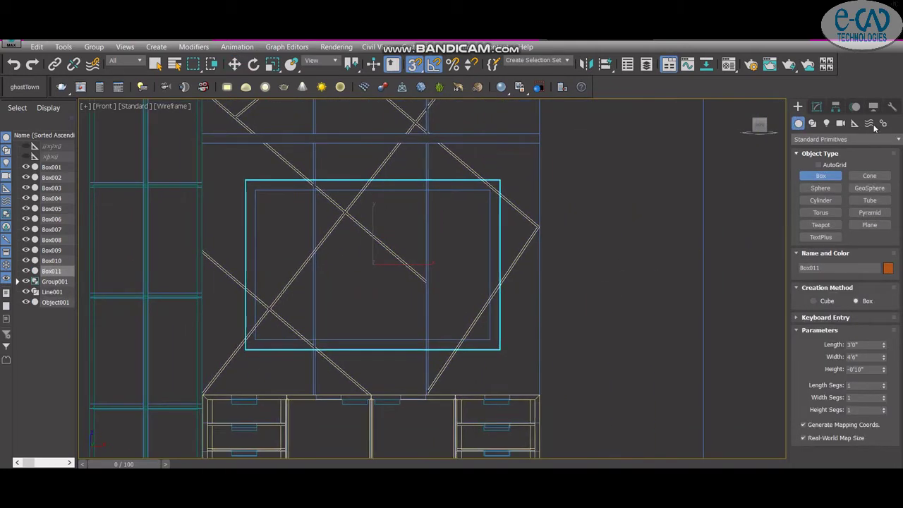
Step: Convert the TV box to an Editable Poly
key(w)
key(alt+w)
scroll(595, 372, down, 2)
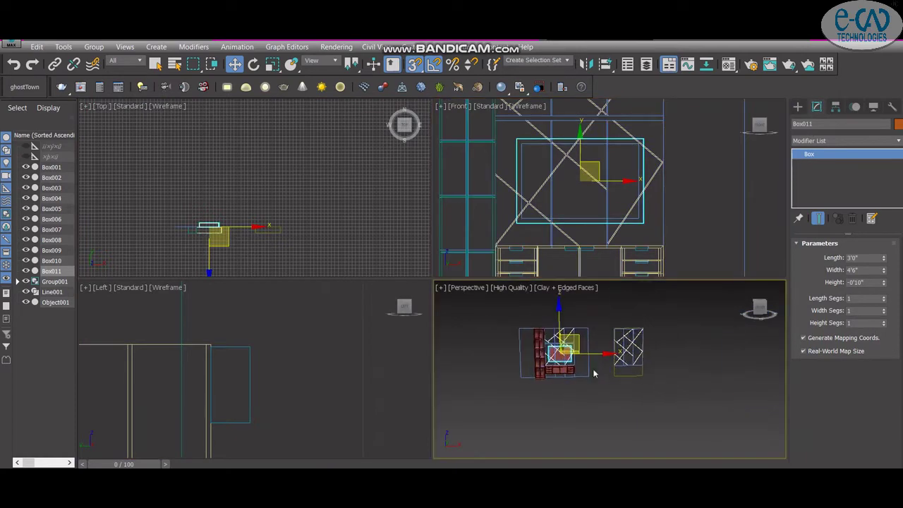
alt+middle_drag(594, 372, 562, 389)
scroll(562, 389, up, 3)
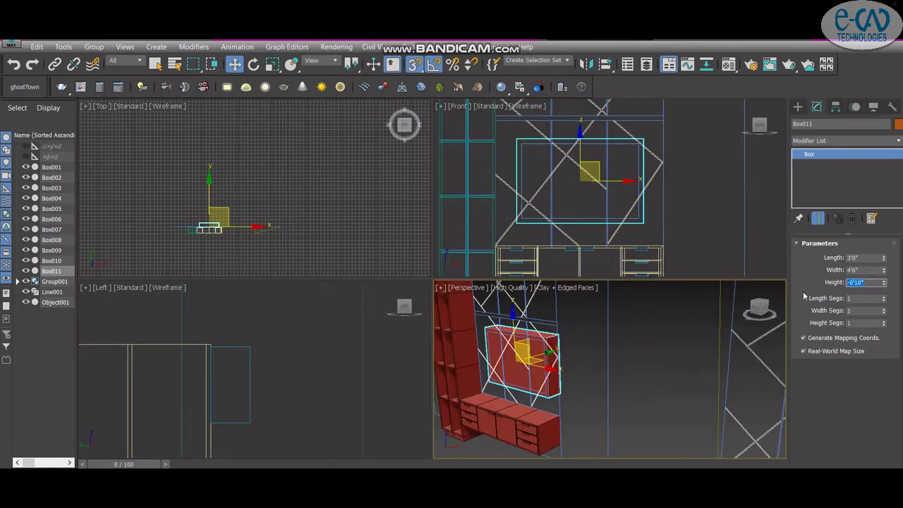
scroll(713, 339, up, 2)
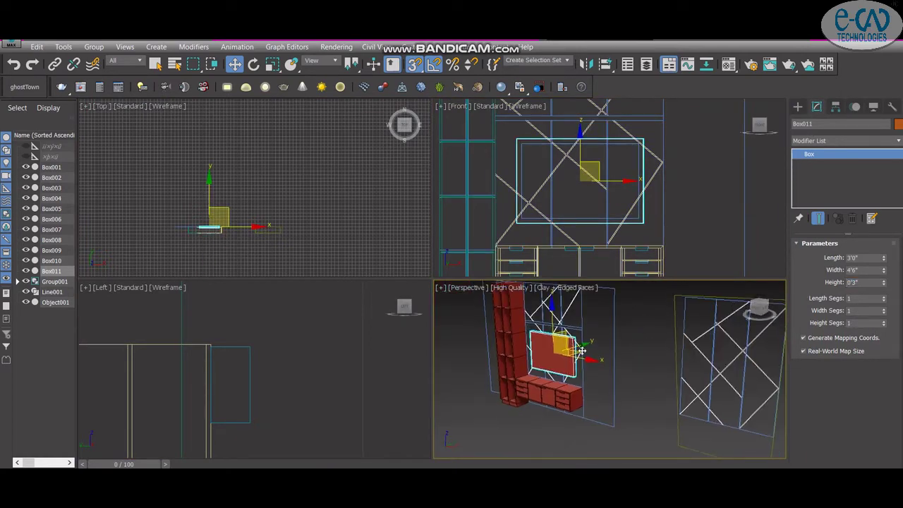
scroll(713, 339, up, 2)
scroll(650, 363, down, 3)
key(alt+w)
mouse_move(650, 363)
middle_down()
mouse_move(705, 296)
mouse_move(679, 296)
mouse_move(703, 276)
middle_up()
right_click(704, 277)
click(658, 407)
scroll(677, 327, down, 3)
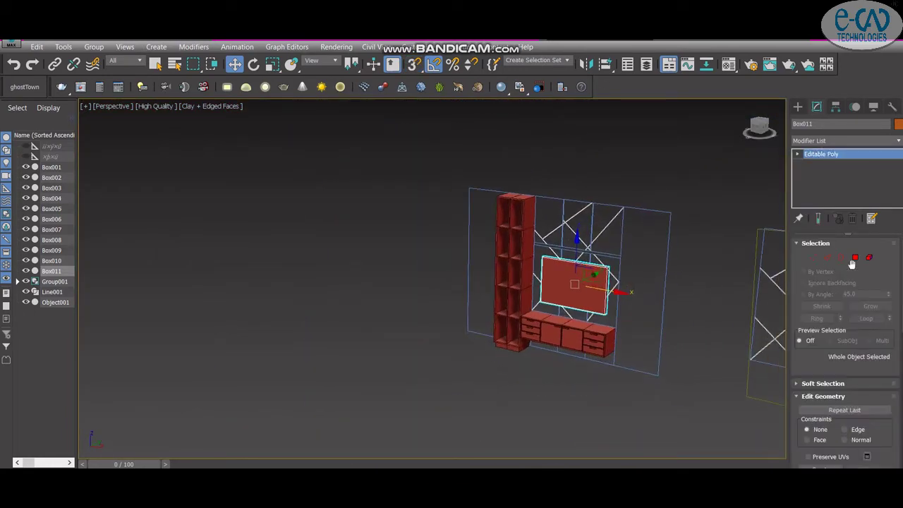
Step: Select the TV box's front polygon and inset it by 0'1"
click(855, 258)
click(574, 287)
scroll(574, 287, up, 3)
click(885, 437)
alt+middle_drag(438, 303, 465, 303)
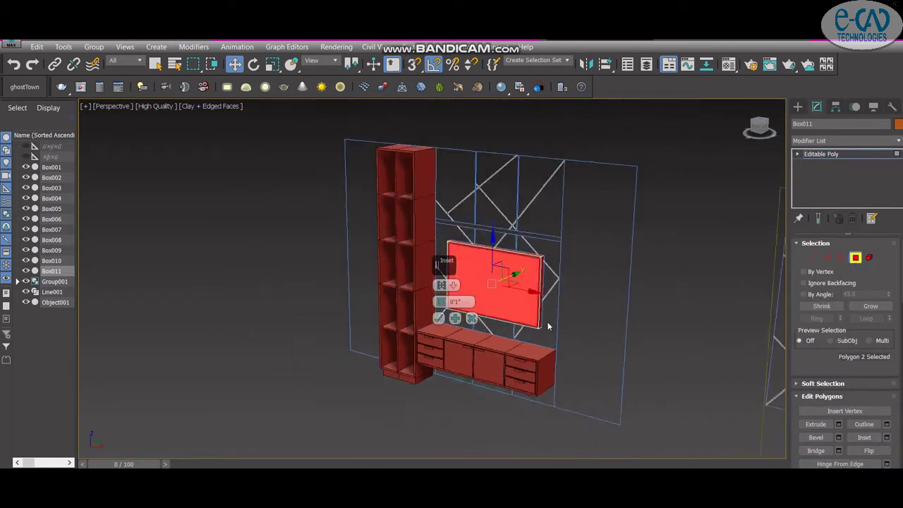
scroll(439, 302, up, 3)
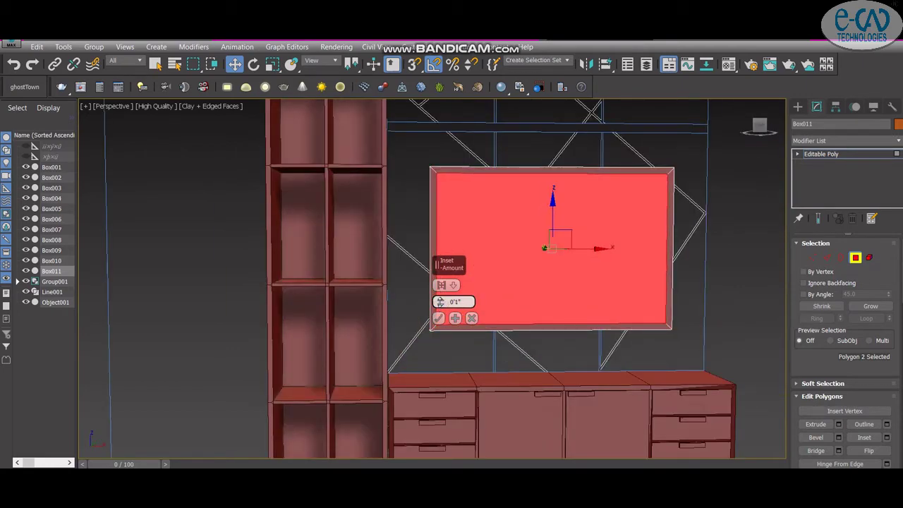
click(438, 318)
scroll(438, 319, down, 3)
alt+middle_drag(438, 318, 479, 310)
Step: Extrude the inset front face to form the framing bezel
click(838, 424)
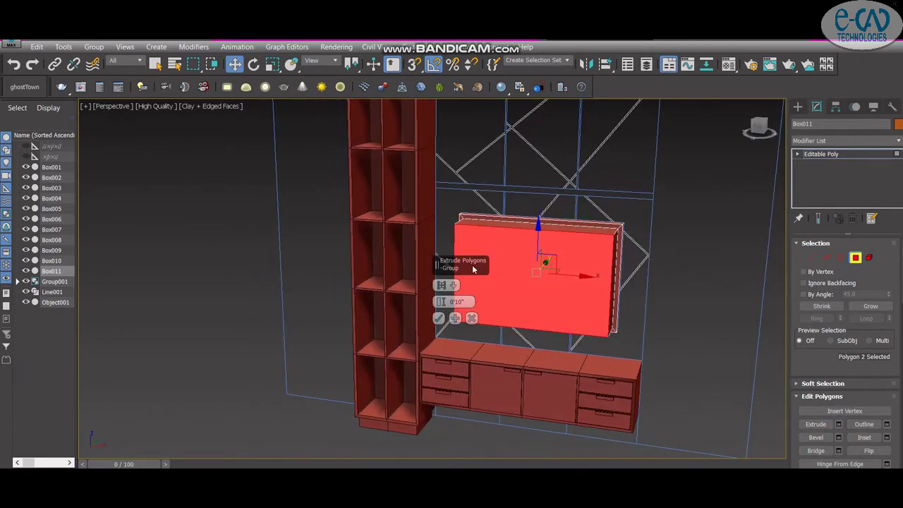
alt+middle_drag(536, 282, 593, 283)
scroll(455, 336, up, 3)
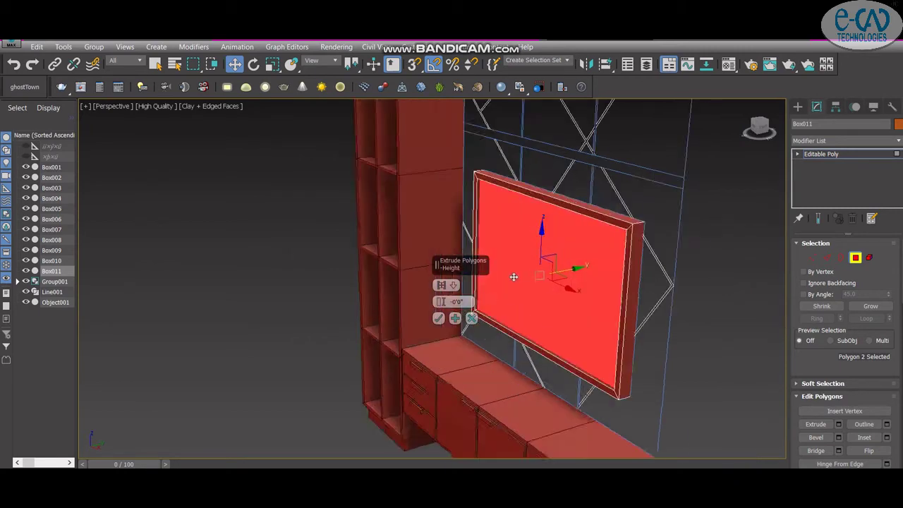
scroll(455, 324, up, 3)
click(438, 319)
scroll(527, 312, down, 5)
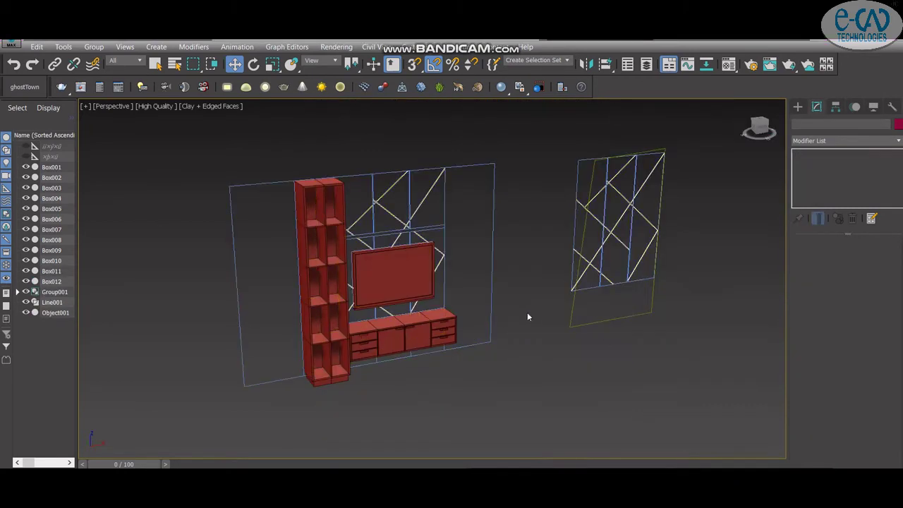
scroll(488, 367, down, 3)
key(alt+w)
Step: Delete the old Line001 outline and fit the front view to all objects
scroll(534, 217, down, 5)
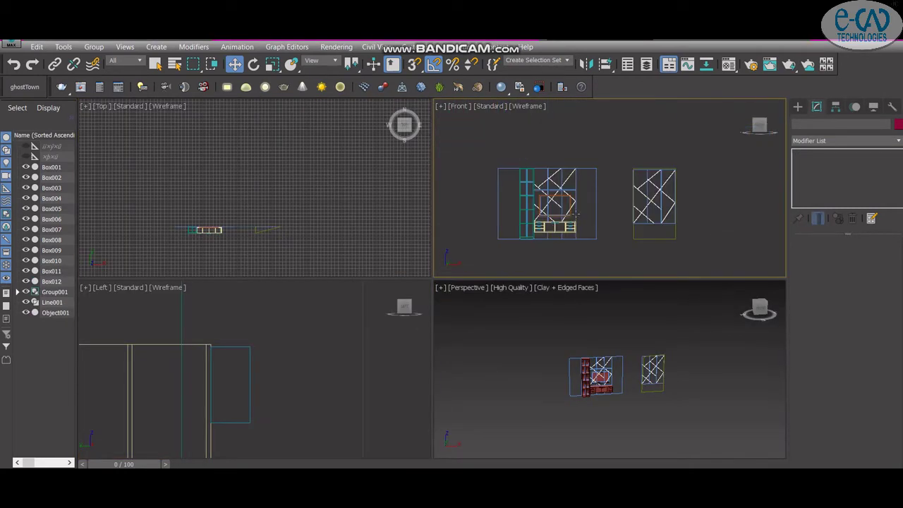
key(Delete)
key(z)
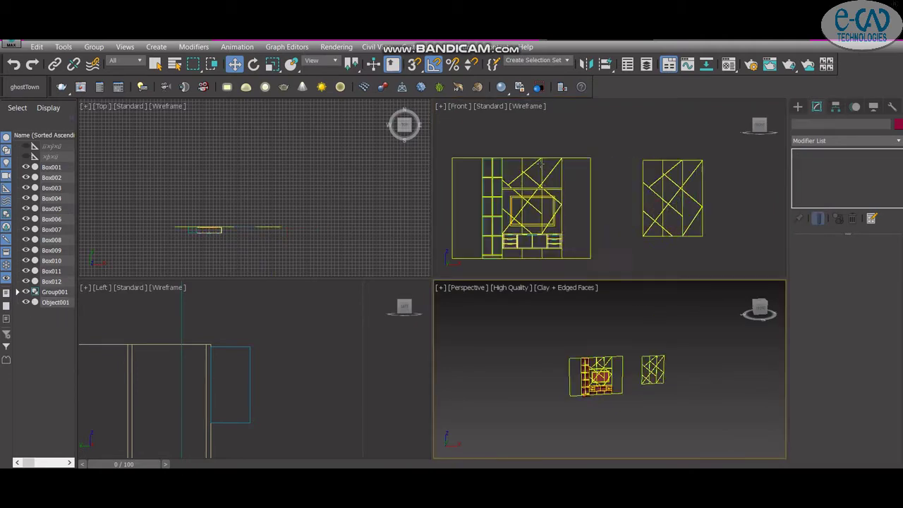
key(alt+w)
scroll(769, 163, down, 2)
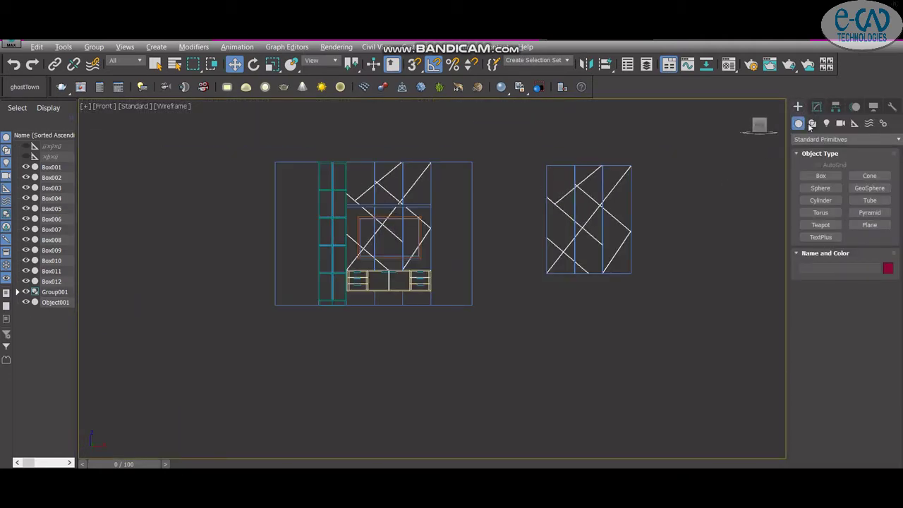
Step: Start a new Line at the unit's top-left and top-right corners
click(812, 123)
click(821, 185)
scroll(353, 184, up, 3)
scroll(324, 132, up, 6)
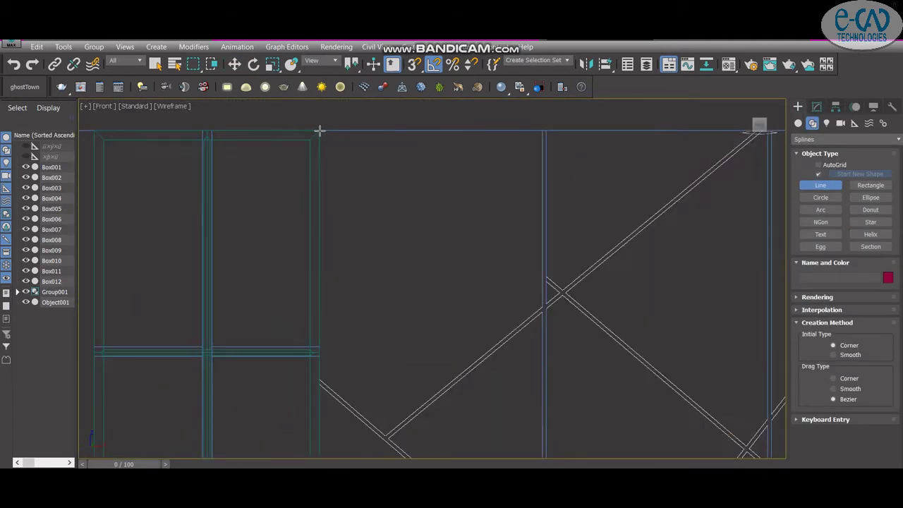
click(302, 140)
scroll(649, 140, down, 2)
scroll(600, 148, up, 2)
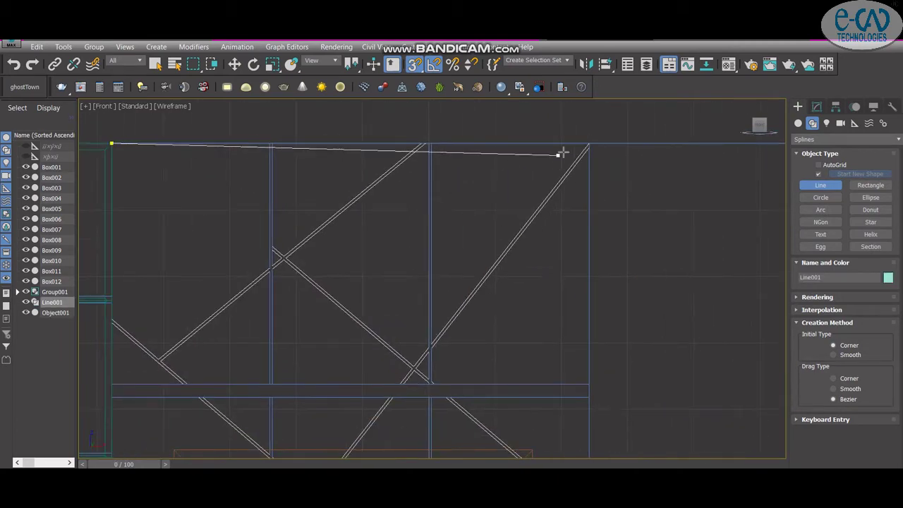
click(588, 143)
scroll(600, 282, down, 3)
scroll(550, 314, up, 3)
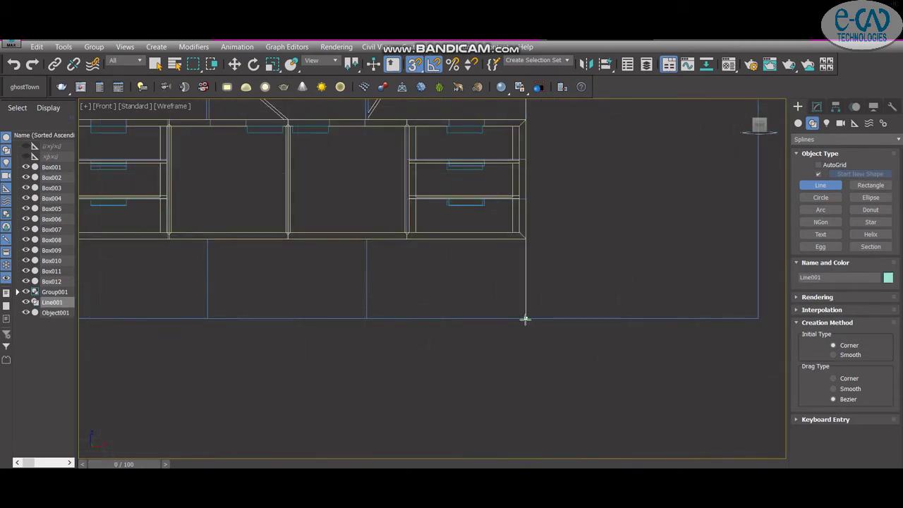
Step: Add the bottom corners and close the outline at its start point
click(524, 317)
scroll(524, 324, down, 1)
scroll(399, 321, up, 2)
click(393, 313)
scroll(416, 240, down, 2)
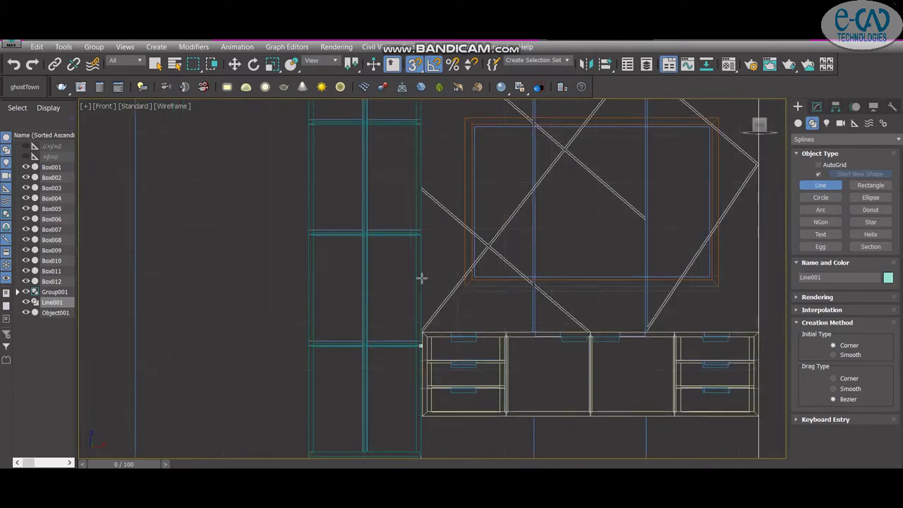
scroll(412, 255, down, 3)
scroll(411, 256, up, 2)
click(403, 262)
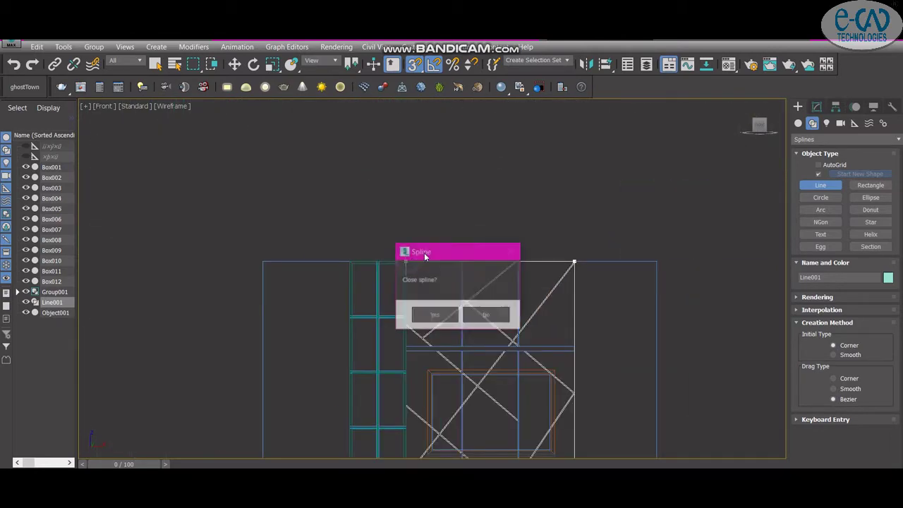
click(433, 314)
Step: Move the new outline to the right of the diagonal panel
scroll(452, 282, down, 2)
mouse_move(457, 232)
middle_down()
mouse_move(487, 220)
mouse_move(391, 229)
middle_up()
key(w)
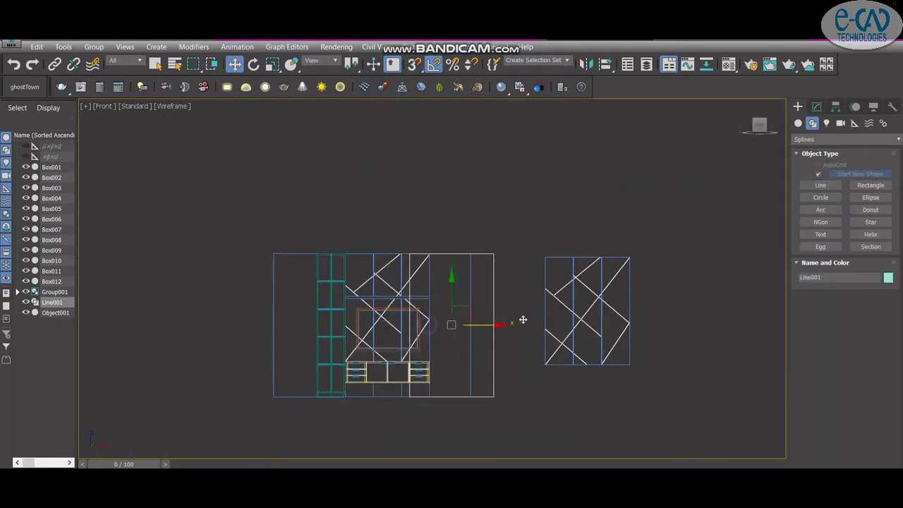
middle_drag(623, 411, 647, 359)
click(546, 365)
Step: Give the new outline an Extrude modifier of 0'2"
key(alt+w)
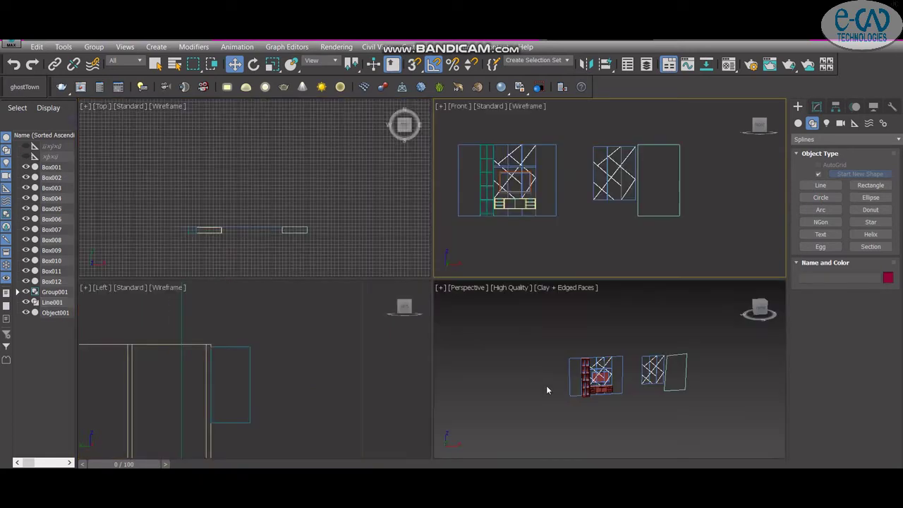
scroll(671, 349, up, 3)
scroll(671, 349, down, 2)
scroll(632, 360, down, 2)
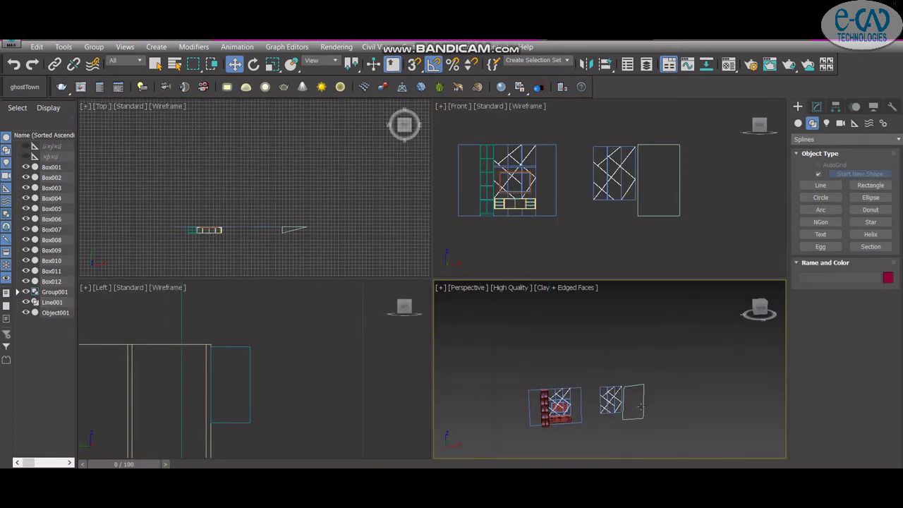
scroll(640, 407, up, 2)
click(658, 386)
scroll(665, 394, up, 1)
click(816, 106)
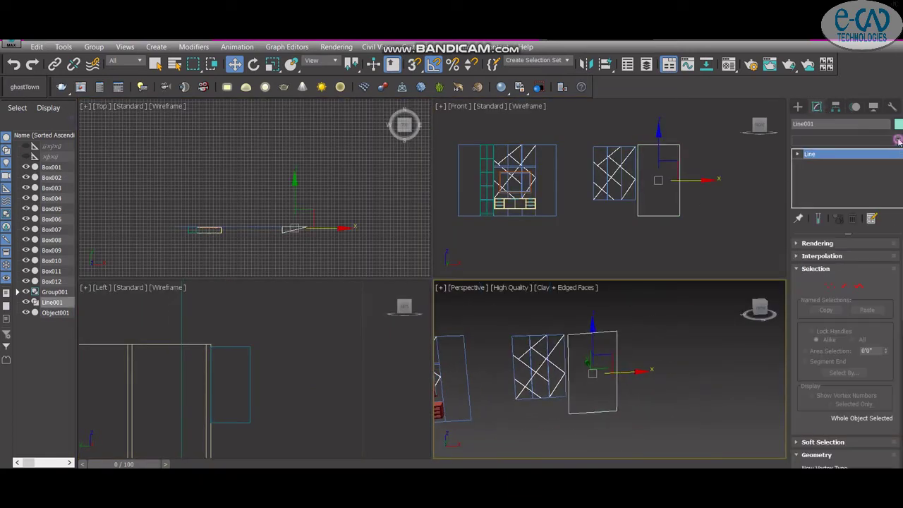
click(846, 140)
scroll(840, 282, down, 5)
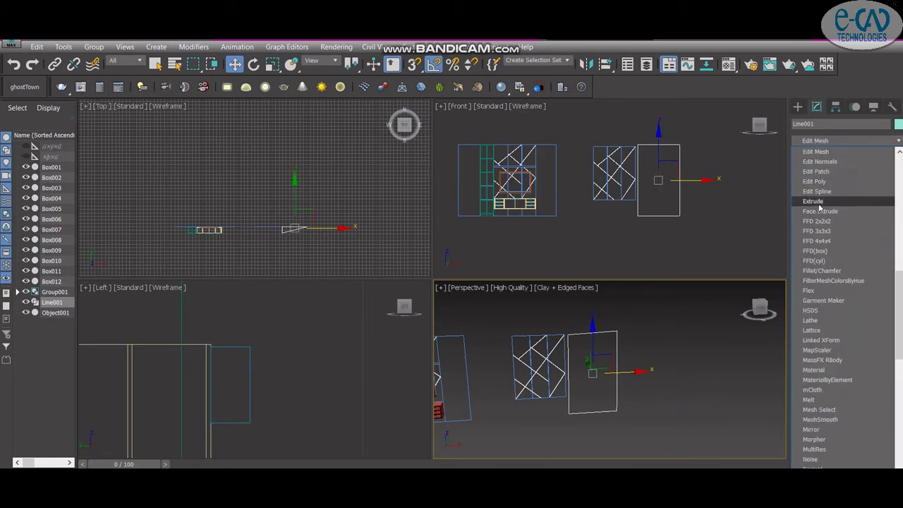
click(832, 202)
scroll(621, 349, up, 3)
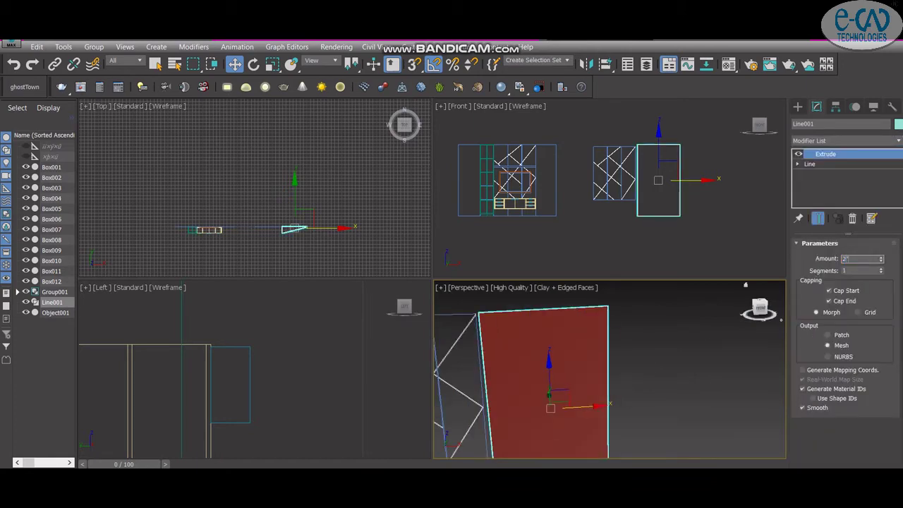
scroll(617, 368, down, 3)
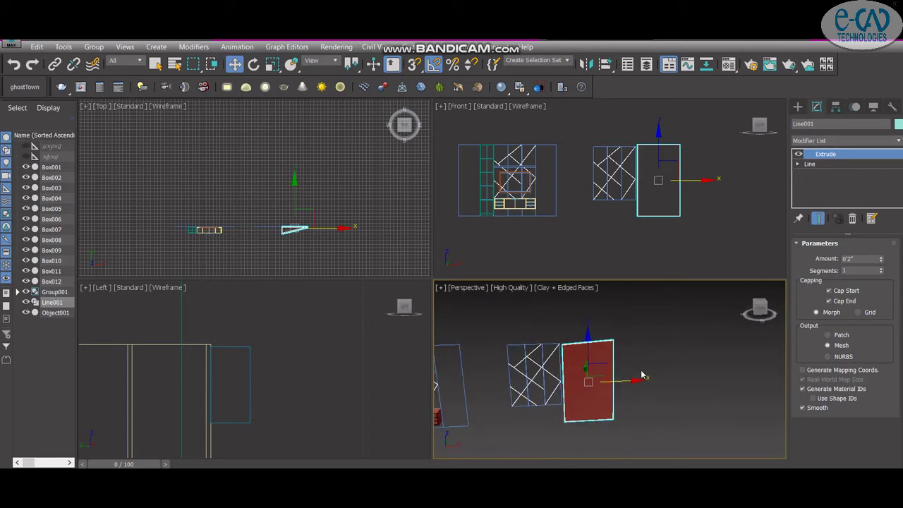
Step: Delete the extruded outline from the scene
key(Delete)
scroll(582, 366, up, 3)
scroll(541, 158, down, 2)
Step: Draw Rectangle001, 10'2" by 8'0", to the right of the hatched panel
click(797, 106)
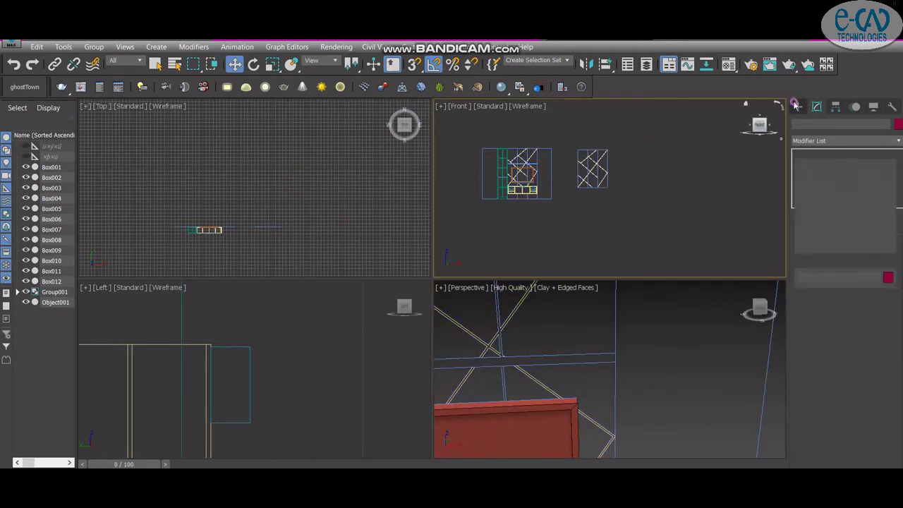
click(871, 185)
scroll(536, 170, up, 2)
scroll(564, 148, up, 2)
scroll(593, 134, up, 2)
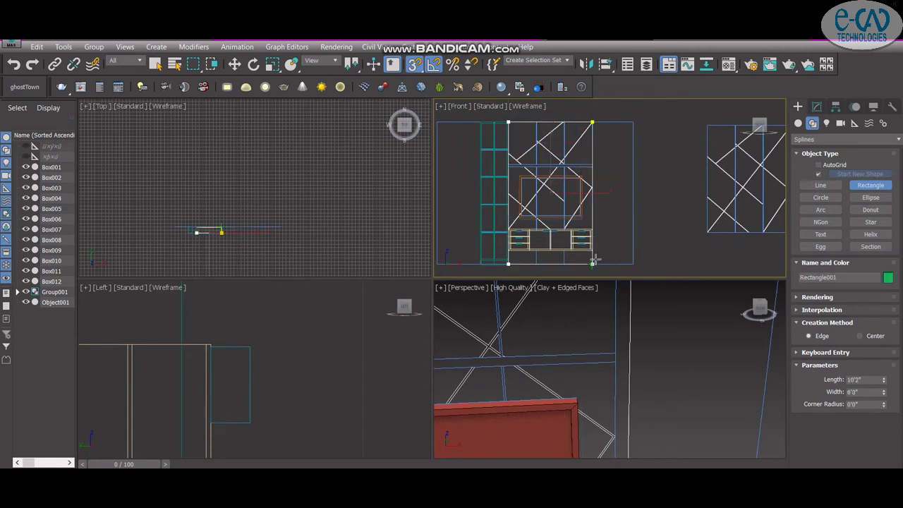
drag(595, 260, 595, 261)
scroll(595, 260, down, 3)
scroll(611, 236, down, 1)
key(w)
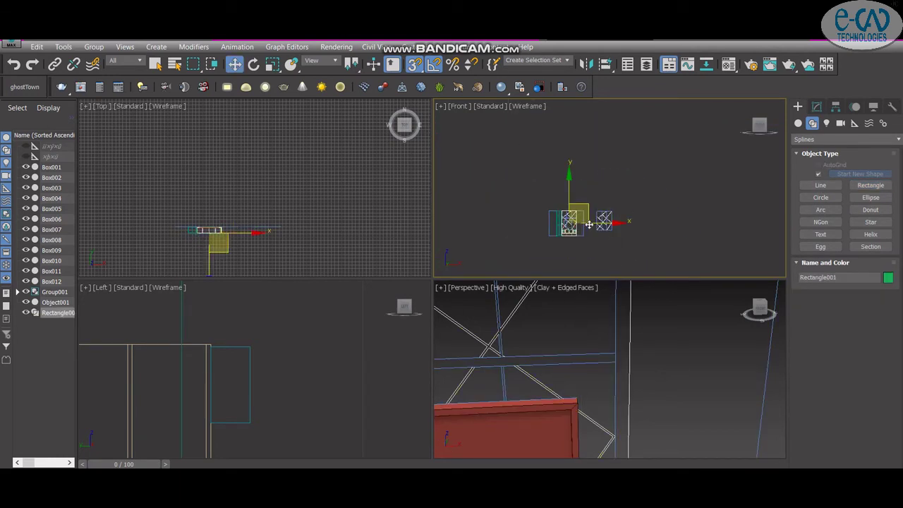
middle_drag(679, 244, 620, 235)
scroll(620, 367, down, 3)
middle_drag(649, 374, 694, 374)
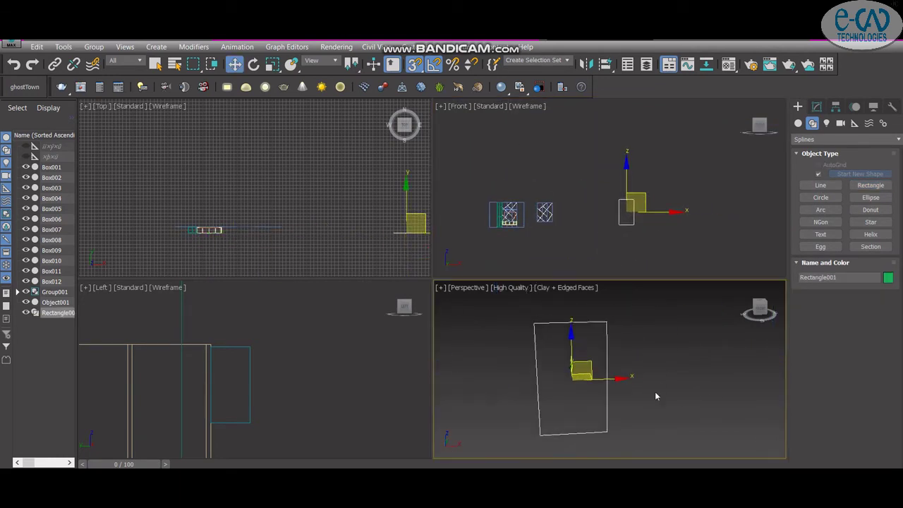
Step: Apply an Extrude modifier to Rectangle001, keeping Amount at 0'2"
click(817, 106)
click(847, 139)
scroll(818, 170, down, 1)
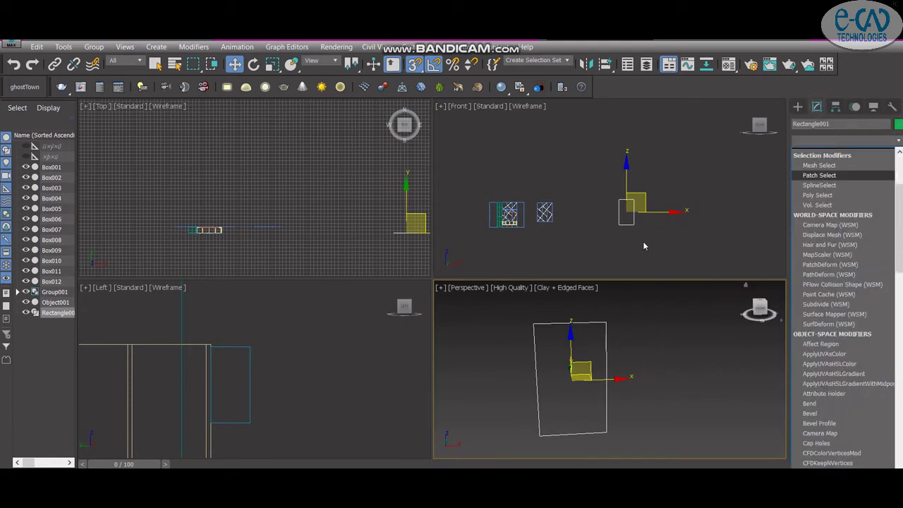
key(e)
click(819, 201)
scroll(696, 352, down, 3)
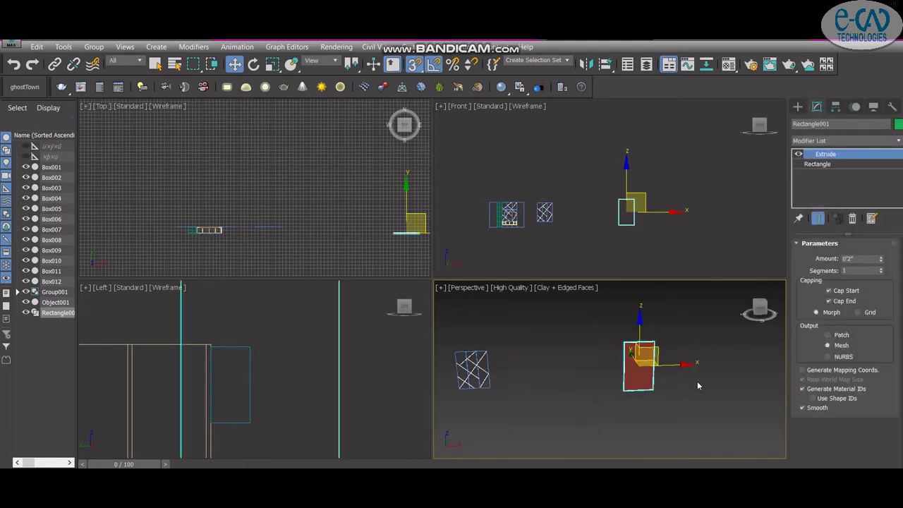
scroll(594, 417, down, 2)
scroll(634, 261, up, 4)
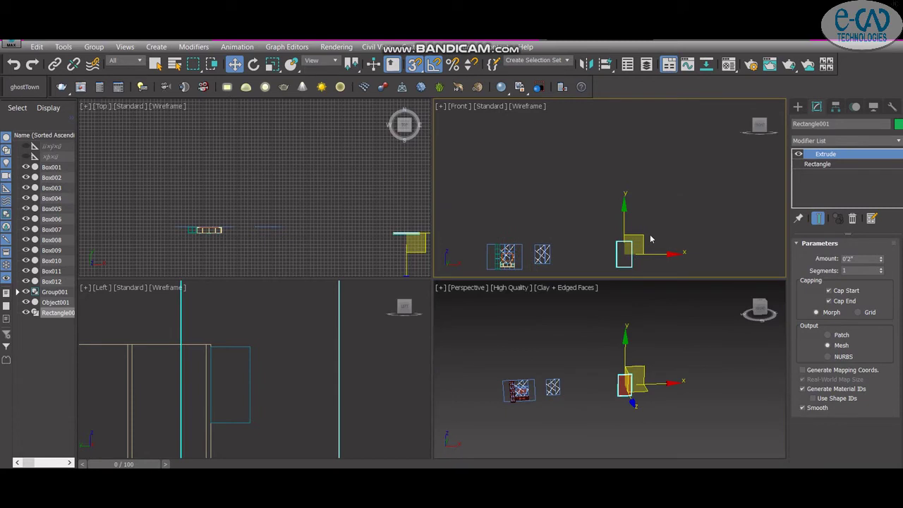
middle_drag(650, 239, 667, 215)
scroll(631, 221, up, 3)
scroll(551, 197, down, 3)
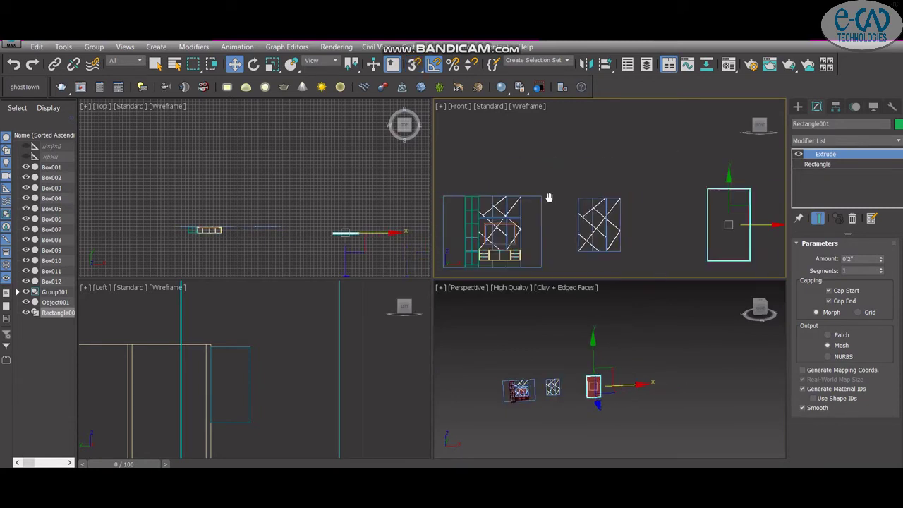
scroll(635, 191, down, 2)
click(636, 191)
Step: Maximize the Front view and set new lines to render with a rectangular section
key(alt+w)
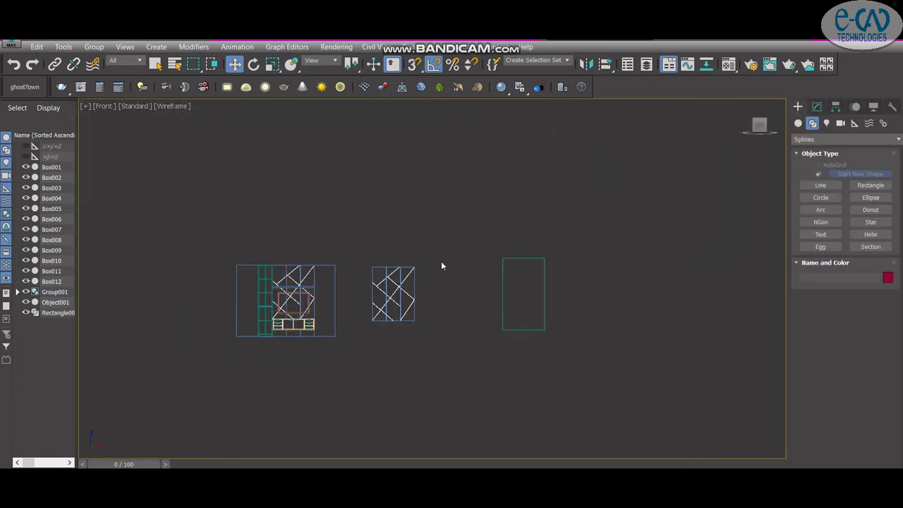
scroll(441, 261, up, 4)
click(798, 123)
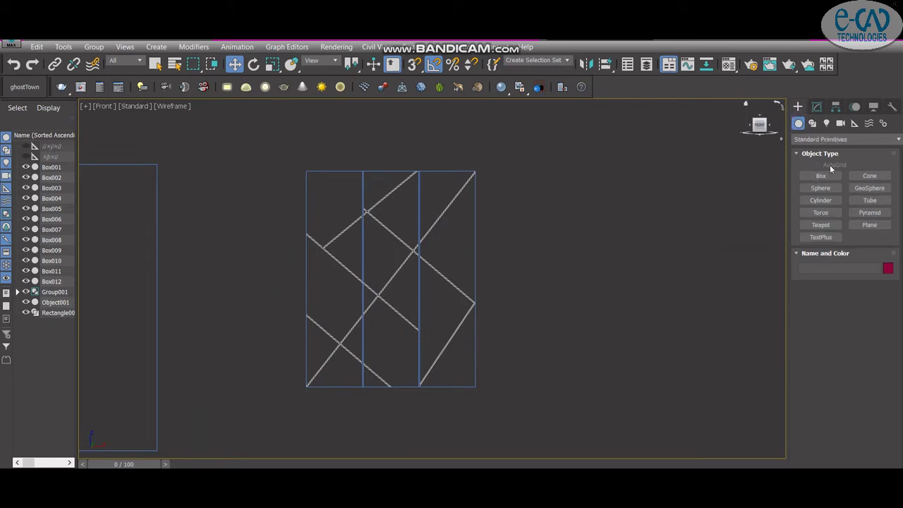
click(813, 124)
click(804, 297)
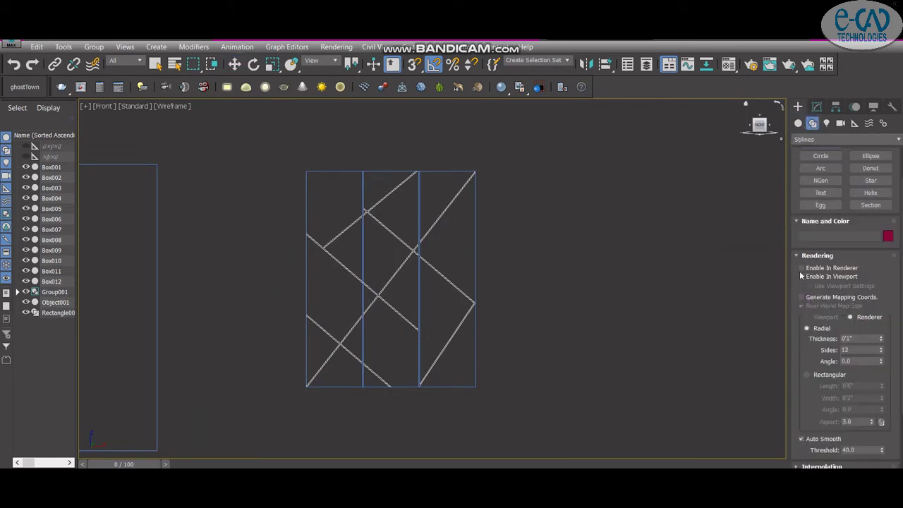
click(823, 377)
scroll(854, 391, up, 1)
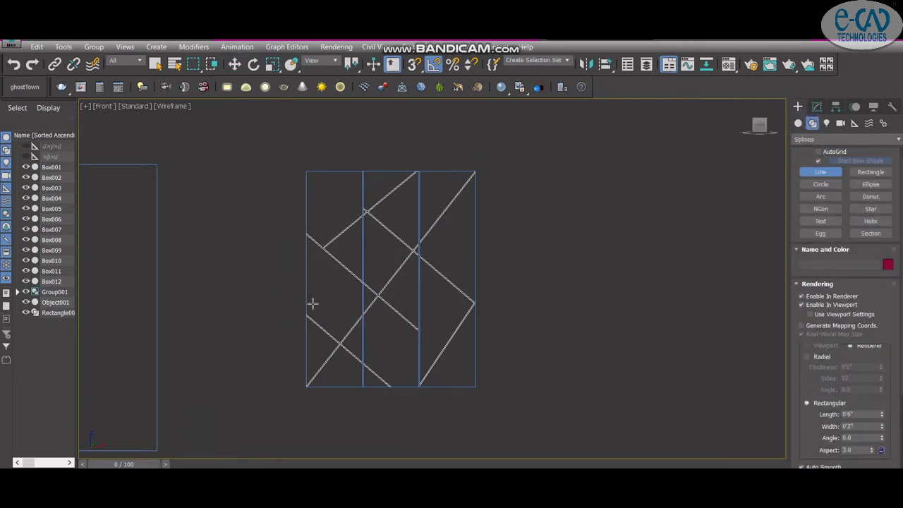
scroll(475, 173, up, 2)
scroll(474, 183, up, 2)
scroll(589, 169, up, 2)
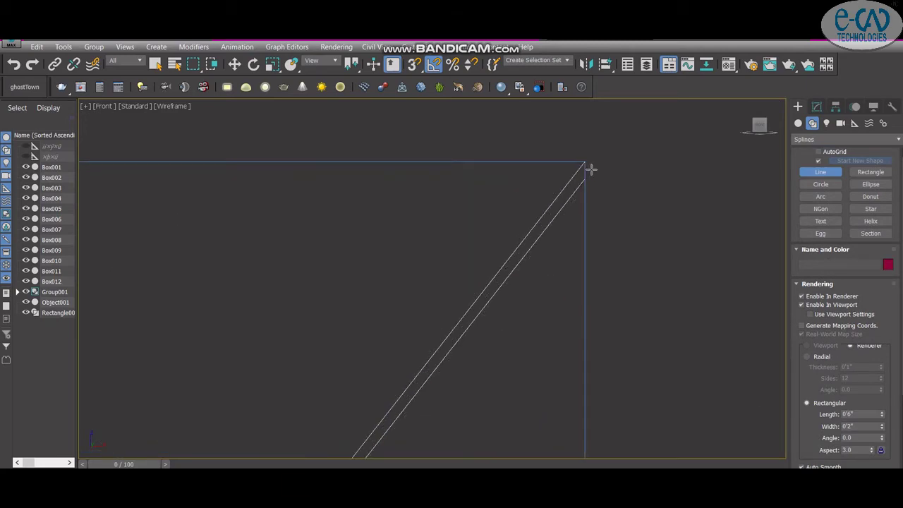
scroll(591, 167, up, 1)
Step: Draw Line001 diagonally from the panel's top-right corner and set its section width to 0'0"
click(584, 159)
scroll(540, 224, down, 2)
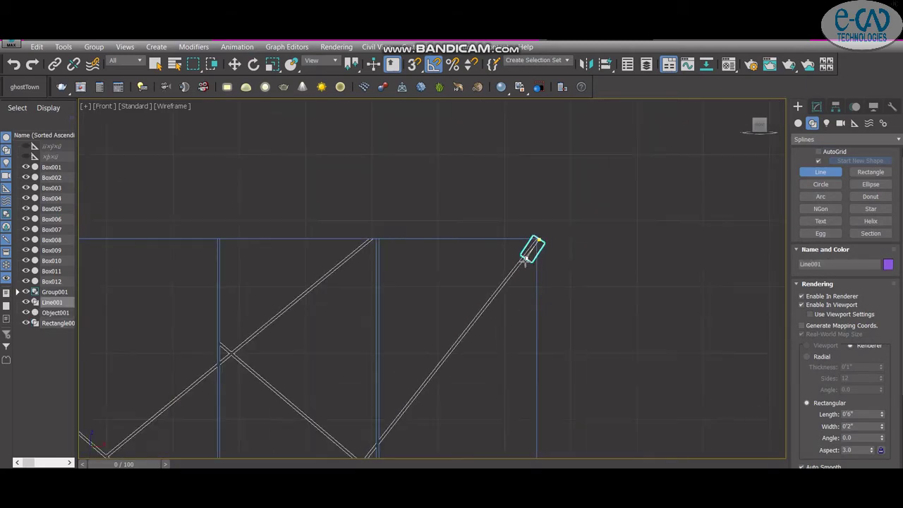
scroll(556, 217, down, 2)
scroll(555, 216, down, 3)
scroll(465, 296, up, 4)
scroll(457, 318, up, 1)
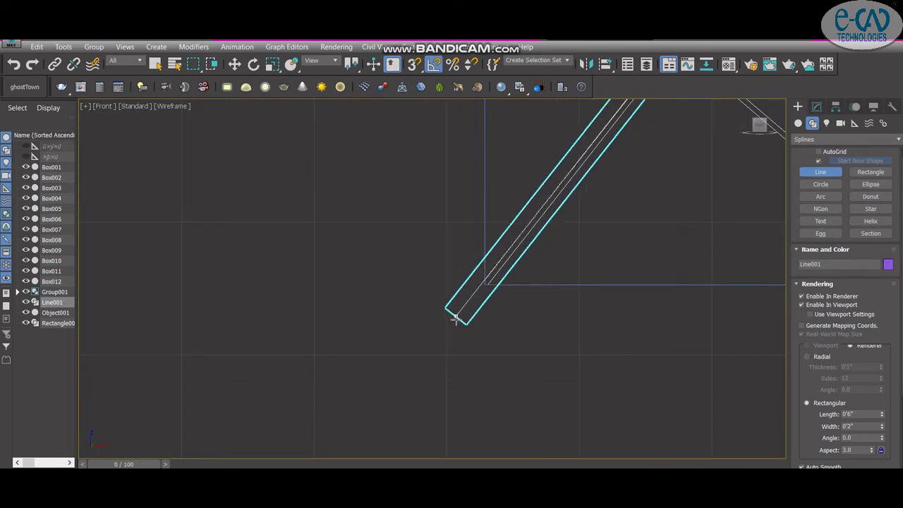
scroll(458, 320, up, 1)
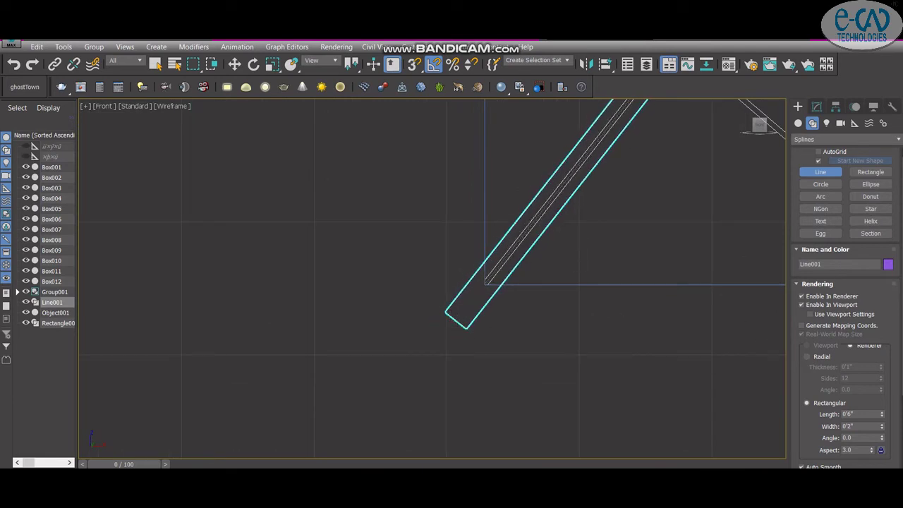
drag(881, 429, 885, 462)
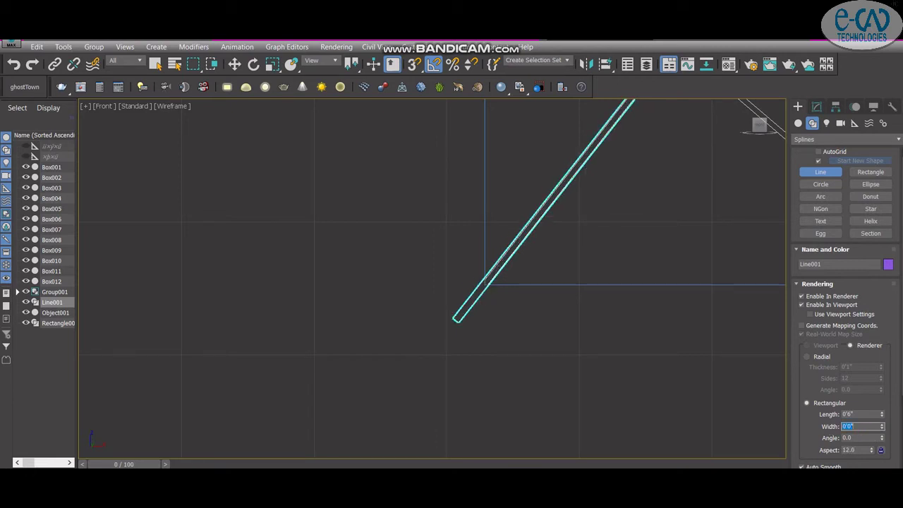
scroll(520, 373, down, 5)
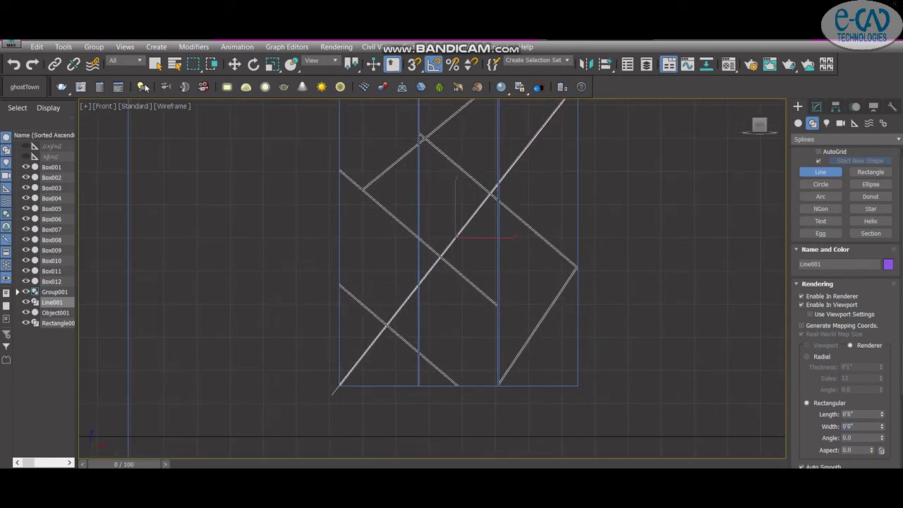
Step: Switch the Front viewport to Default Shading
click(172, 108)
click(188, 125)
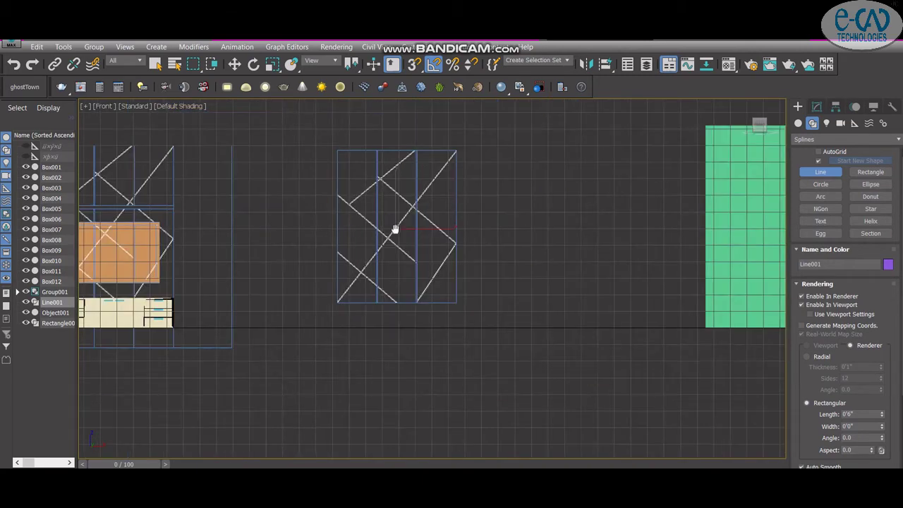
scroll(406, 215, up, 3)
scroll(406, 215, down, 2)
scroll(268, 226, down, 3)
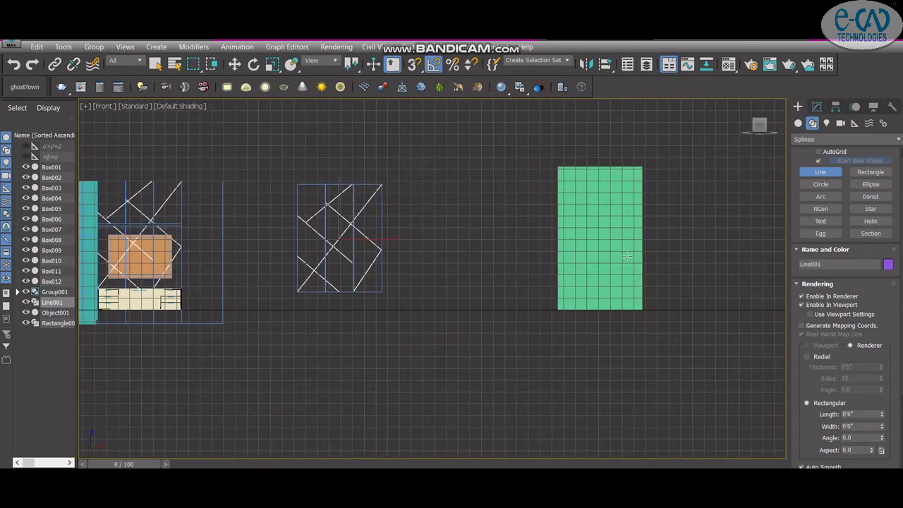
scroll(348, 212, down, 2)
scroll(373, 195, up, 3)
scroll(462, 177, up, 4)
scroll(447, 145, up, 3)
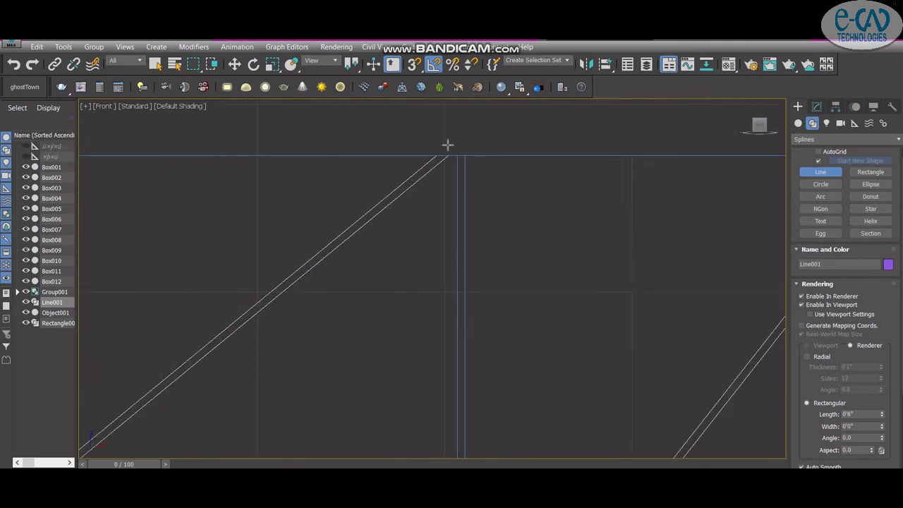
scroll(454, 144, up, 1)
Step: Draw the second and third diagonal lines from the panel's top edge
click(446, 168)
scroll(403, 195, down, 1)
scroll(403, 195, down, 2)
scroll(400, 201, down, 2)
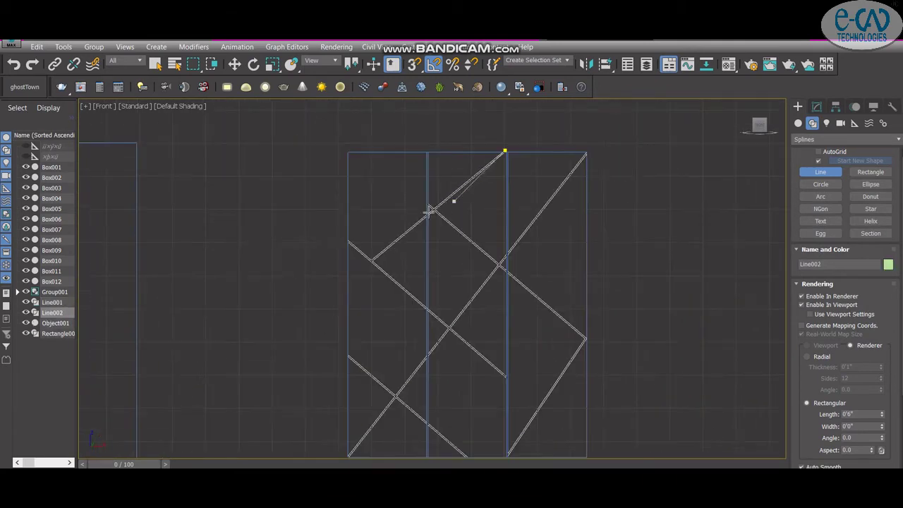
scroll(362, 263, up, 5)
scroll(362, 263, up, 3)
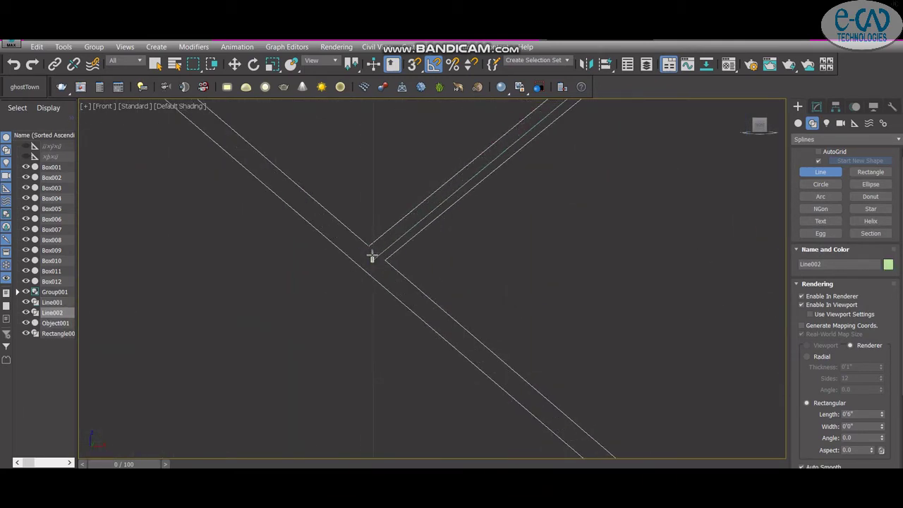
scroll(529, 224, down, 3)
scroll(605, 262, down, 4)
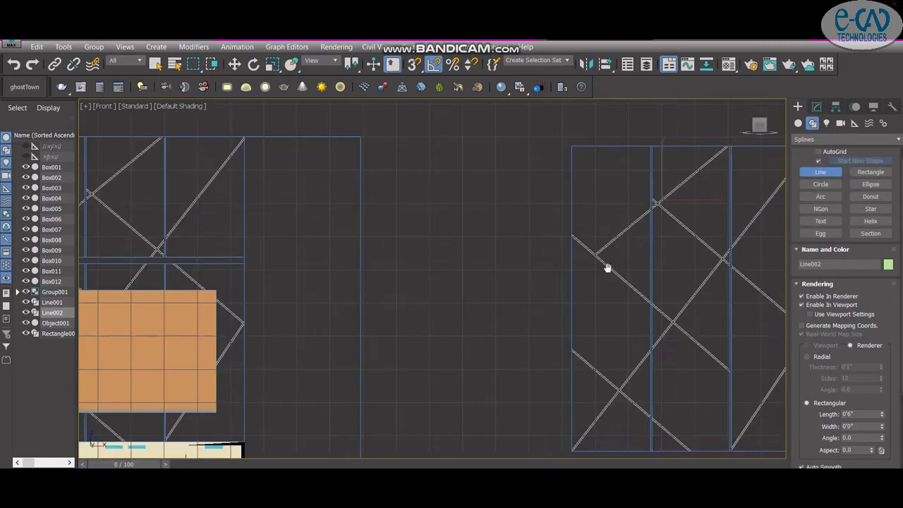
scroll(593, 177, up, 4)
scroll(591, 165, up, 2)
click(600, 149)
scroll(601, 149, down, 5)
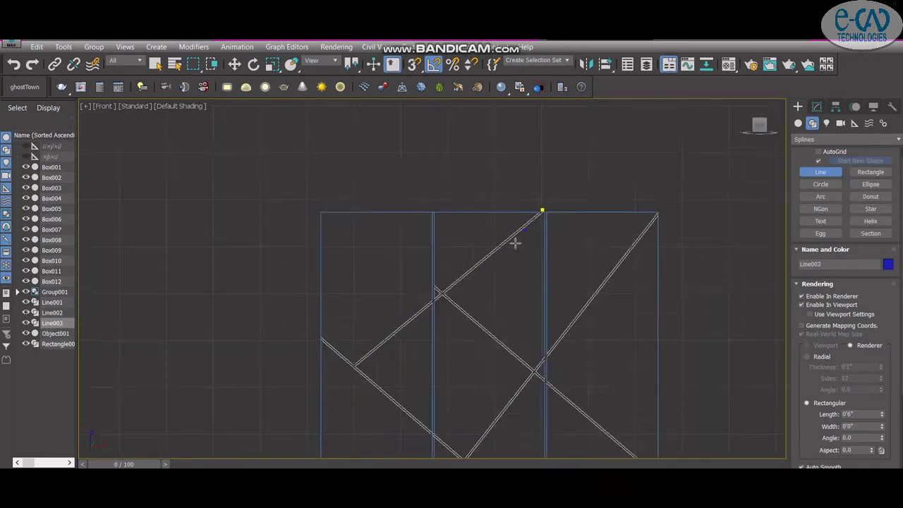
scroll(514, 242, up, 2)
scroll(418, 266, up, 2)
scroll(376, 261, up, 1)
click(384, 270)
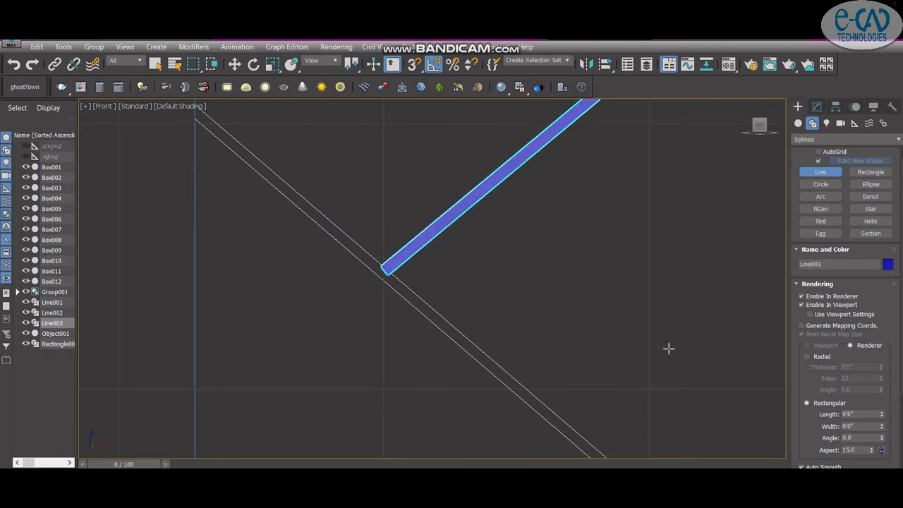
scroll(668, 347, down, 3)
right_click(510, 377)
Step: Draw the fourth and fifth diagonal lines, ending at the panel's lower edge and the lines' corner
middle_drag(776, 177, 577, 236)
scroll(643, 154, up, 3)
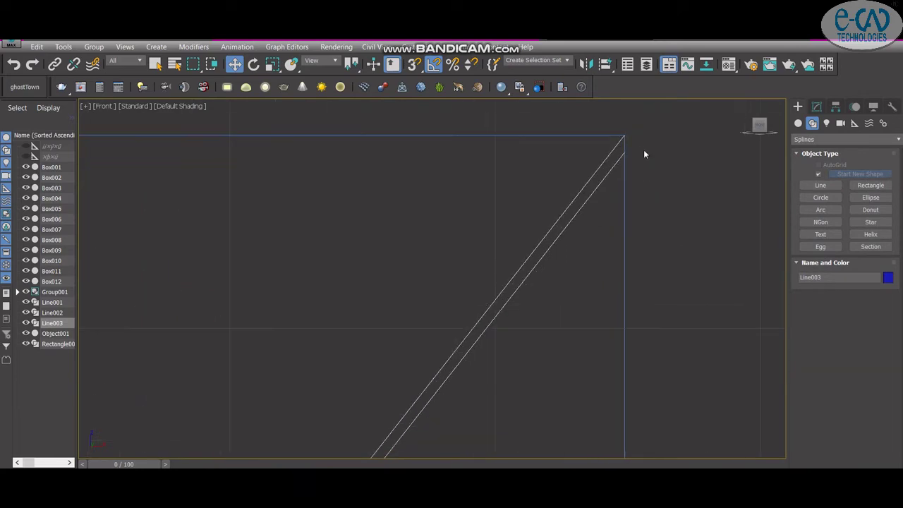
scroll(601, 181, down, 2)
click(820, 185)
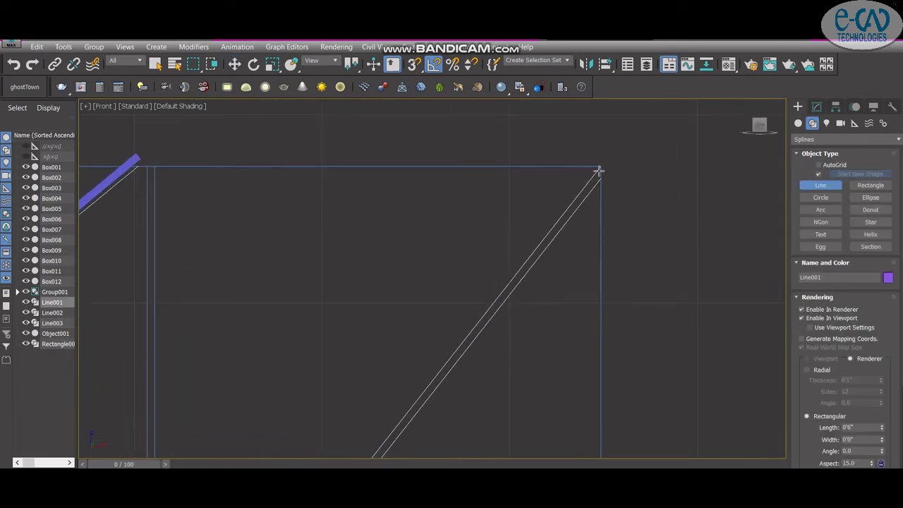
scroll(572, 198, down, 3)
scroll(395, 381, up, 4)
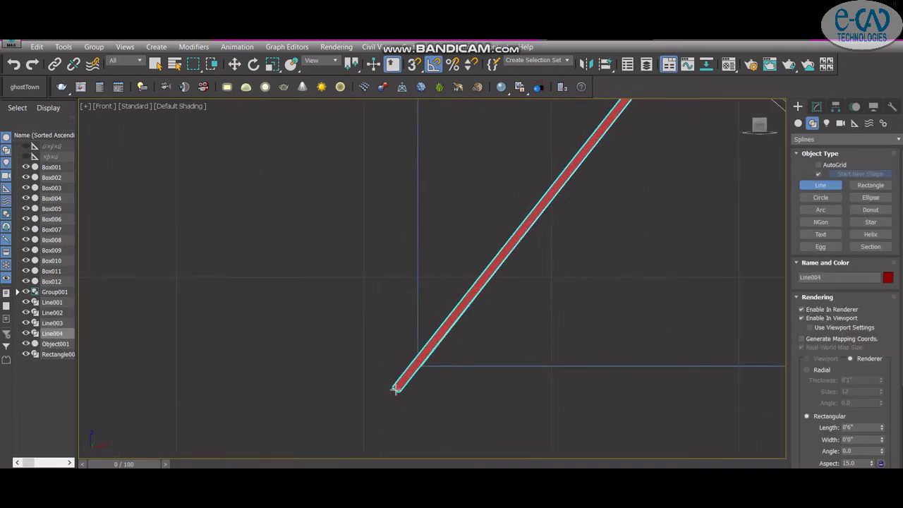
click(393, 400)
scroll(387, 311, down, 3)
scroll(372, 285, up, 3)
scroll(387, 242, up, 3)
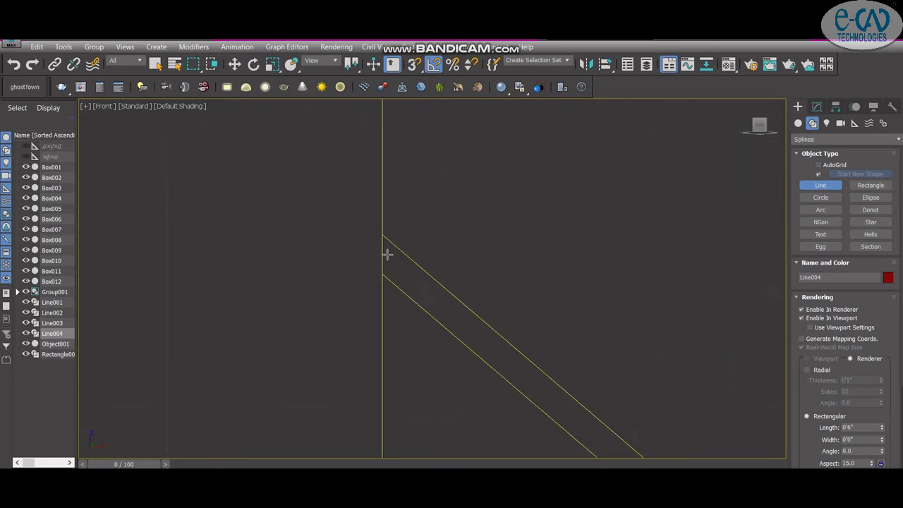
click(406, 284)
scroll(520, 377, down, 3)
scroll(558, 318, up, 3)
scroll(544, 317, up, 3)
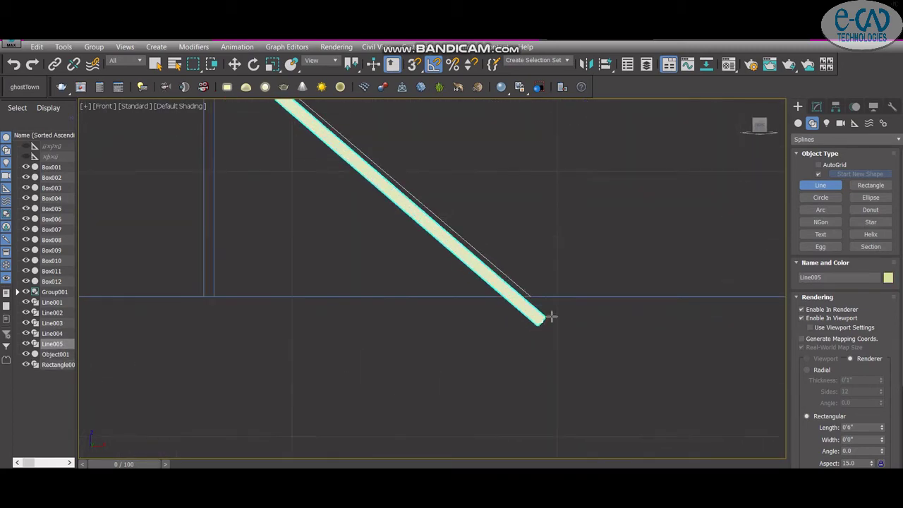
scroll(554, 347, down, 5)
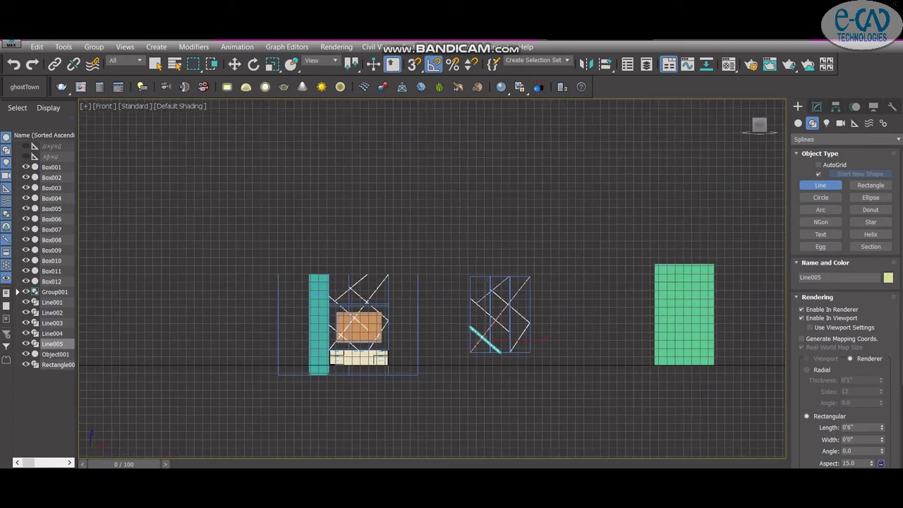
Step: Move Rectangle001 over the line frame and snap it to the frame's top-right corner
scroll(493, 271, down, 3)
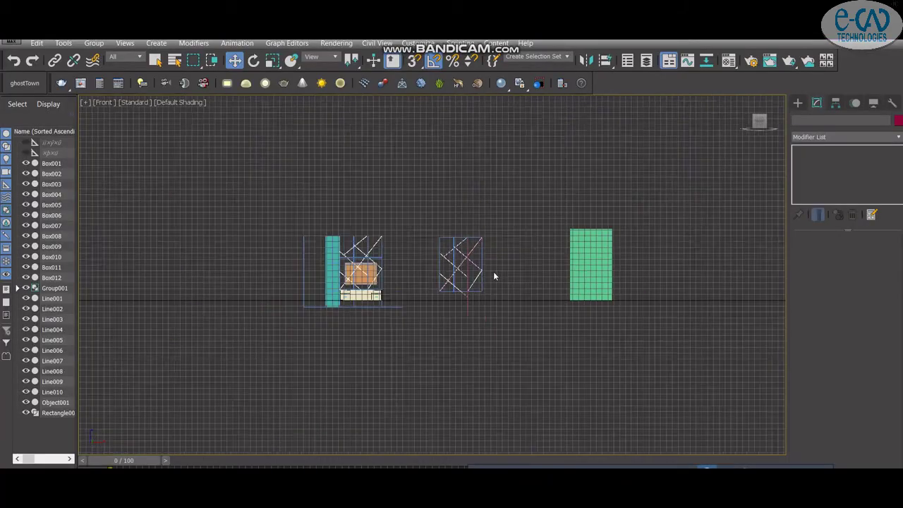
scroll(520, 264, up, 5)
scroll(520, 269, down, 5)
click(496, 316)
scroll(514, 283, up, 4)
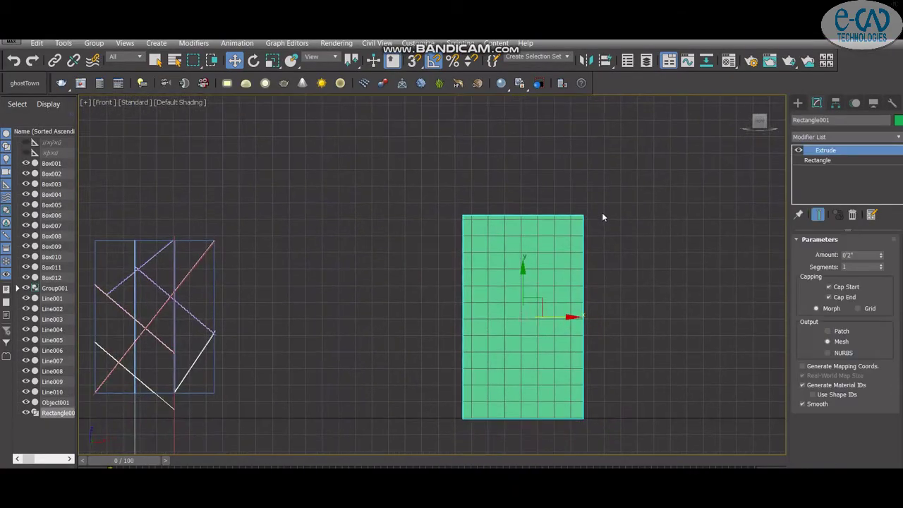
middle_drag(592, 229, 700, 209)
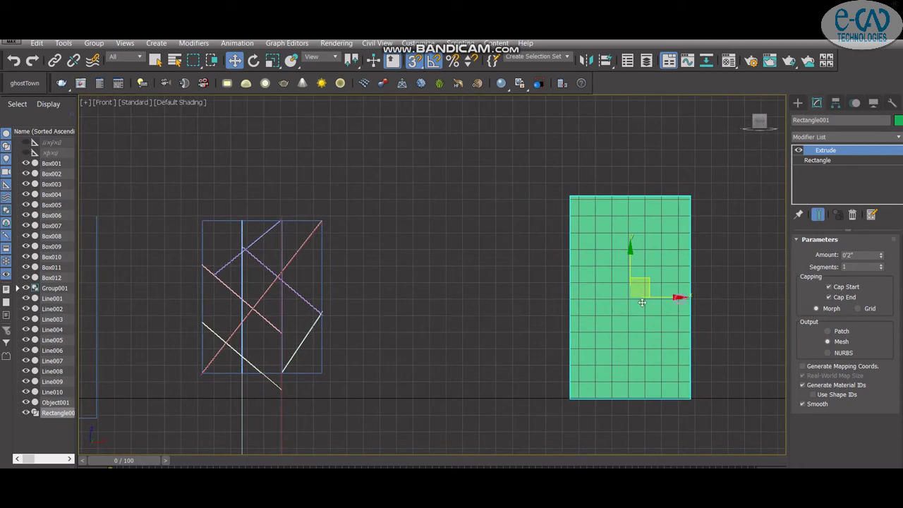
drag(642, 301, 259, 334)
scroll(317, 228, up, 3)
scroll(372, 243, up, 3)
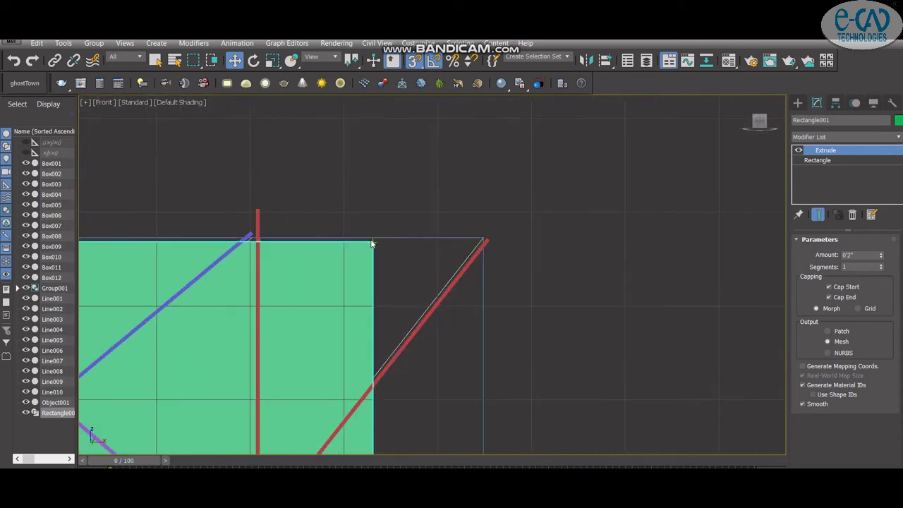
scroll(371, 243, up, 2)
drag(374, 246, 531, 240)
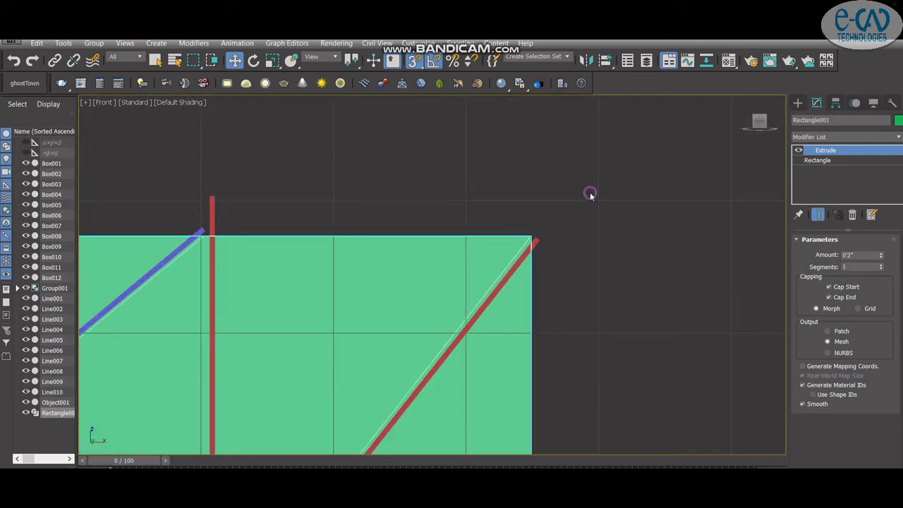
Step: Maximize the Perspective view, select the panel and orbit around it
key(alt+w)
click(653, 332)
key(alt+w)
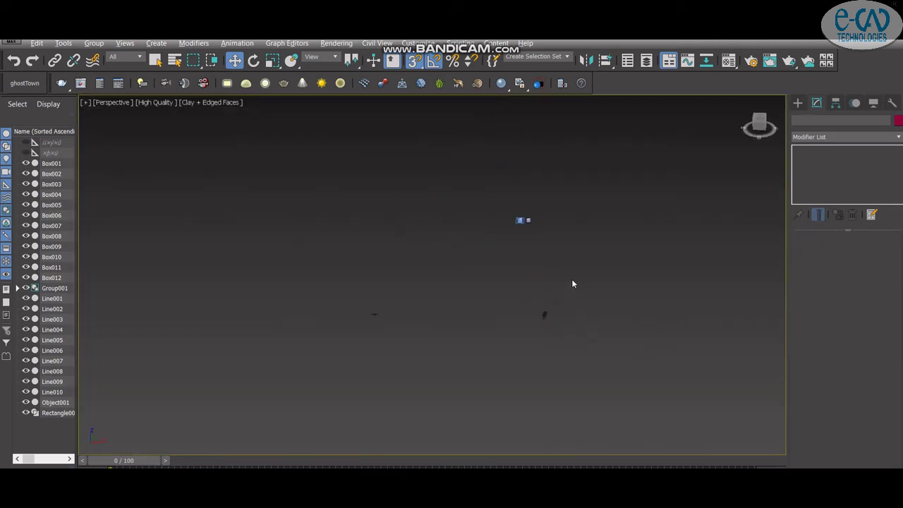
drag(573, 283, 525, 323)
middle_drag(608, 338, 596, 340)
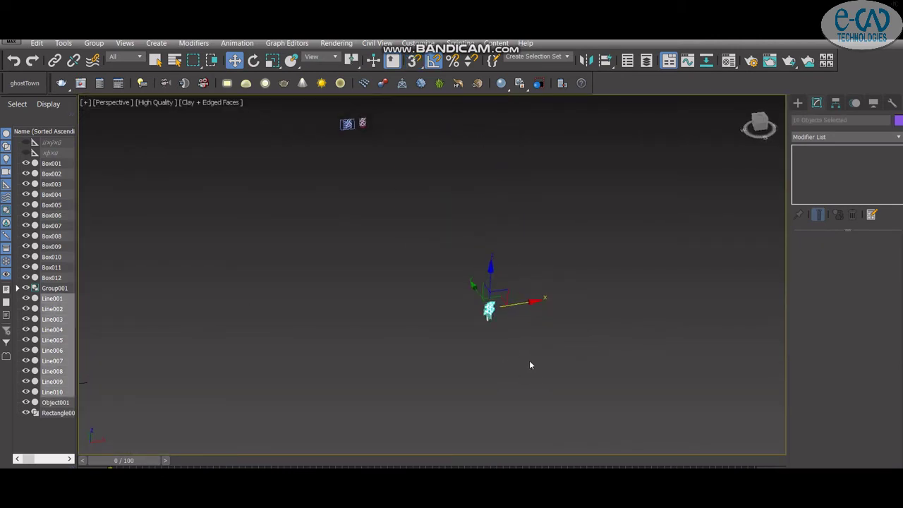
scroll(366, 264, up, 3)
scroll(391, 253, up, 3)
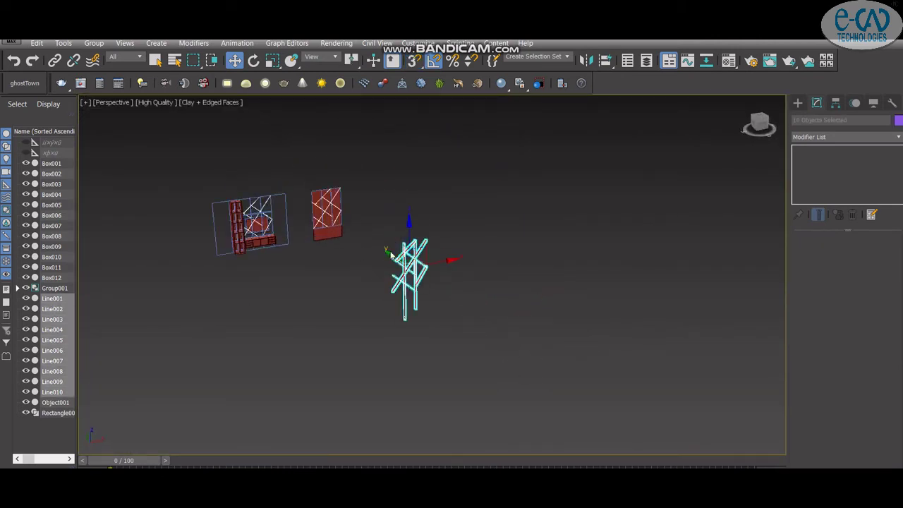
click(326, 211)
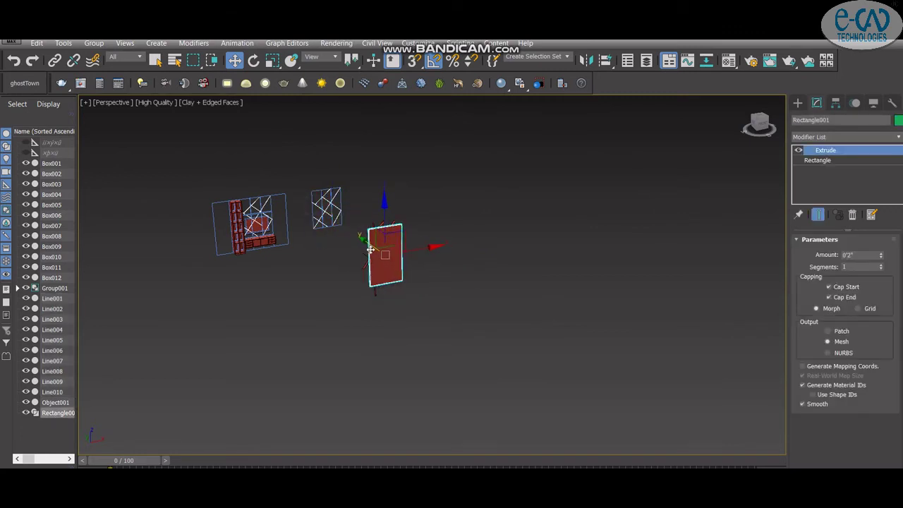
scroll(366, 243, up, 5)
mouse_move(507, 360)
alt+middle_down()
mouse_move(392, 286)
mouse_move(522, 270)
mouse_move(397, 279)
mouse_move(465, 219)
mouse_move(536, 248)
mouse_move(578, 233)
alt+middle_up()
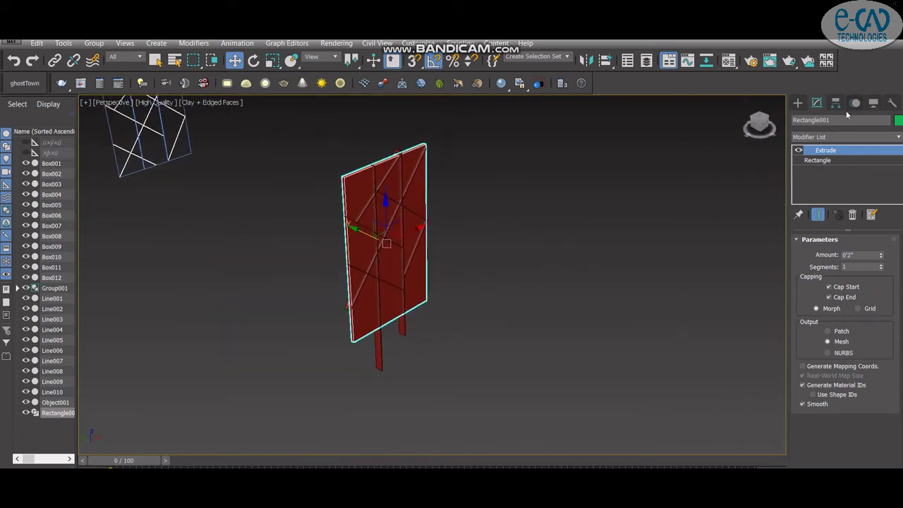
click(798, 103)
Step: Start a Boolean on the red panel and subtract Line010 and Line004
click(796, 120)
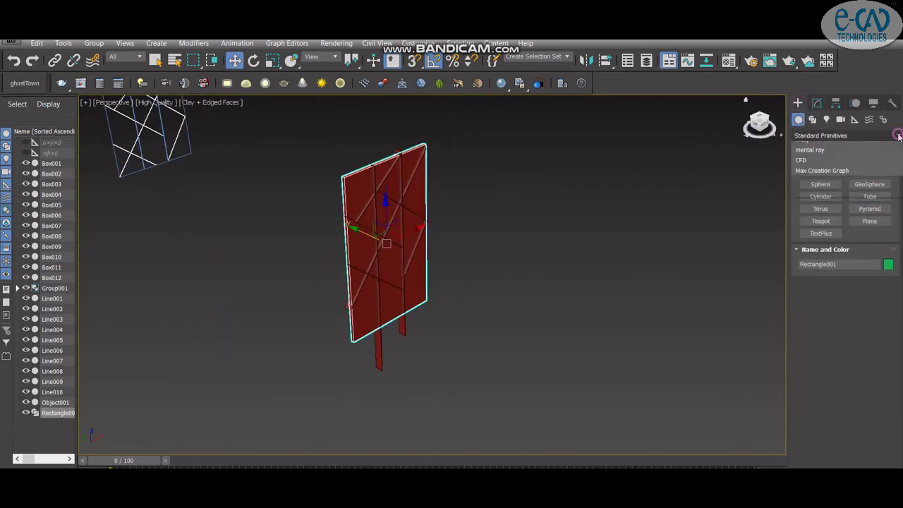
click(873, 199)
mouse_move(603, 324)
alt+middle_down()
mouse_move(592, 317)
mouse_move(375, 358)
alt+middle_up()
scroll(847, 317, down, 3)
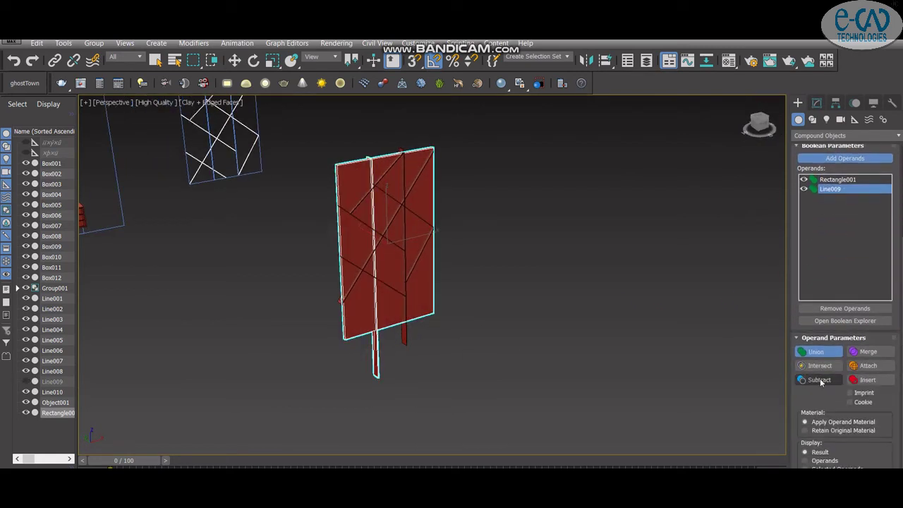
click(818, 380)
click(403, 308)
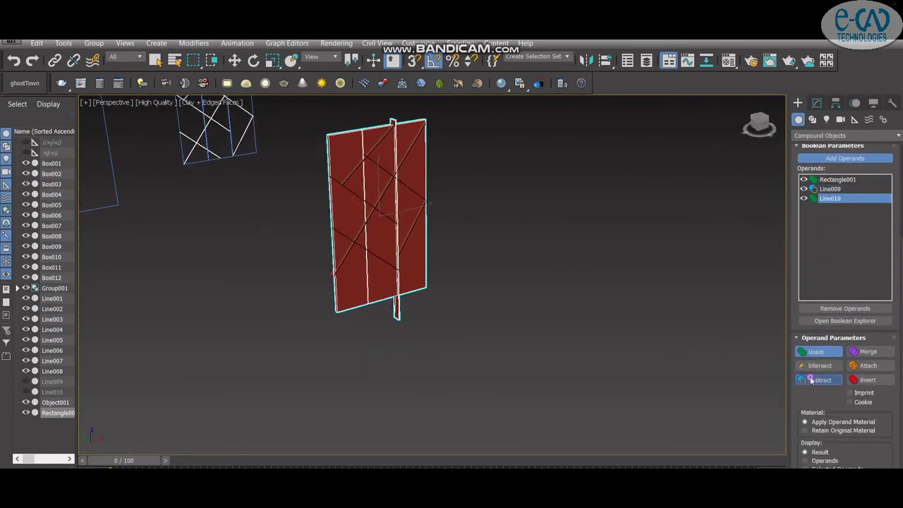
scroll(365, 256, up, 2)
click(379, 257)
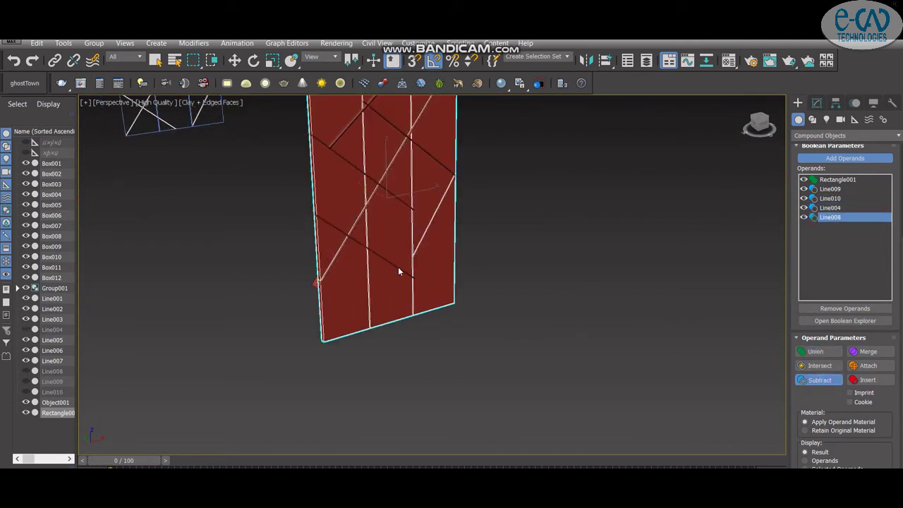
Step: Subtract Line003 and Line007, undoing the accidental Line001 and Line006 picks
click(819, 379)
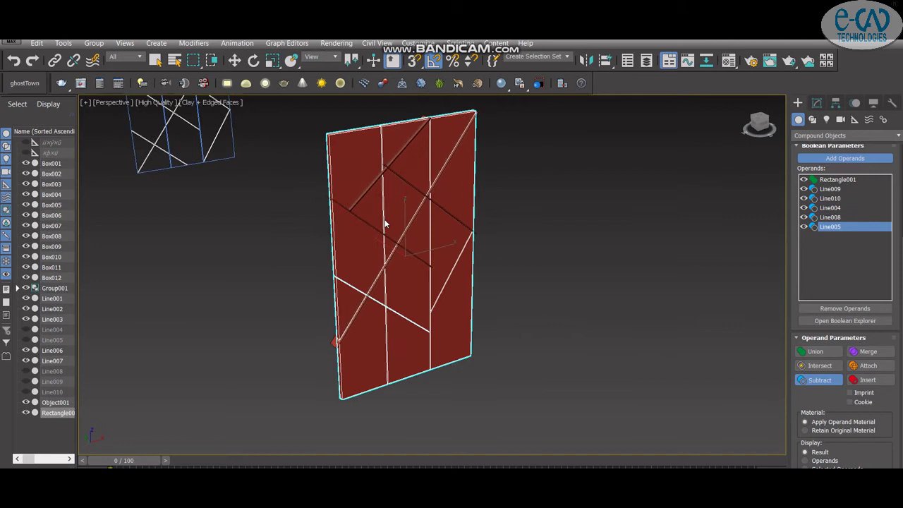
click(365, 187)
click(457, 222)
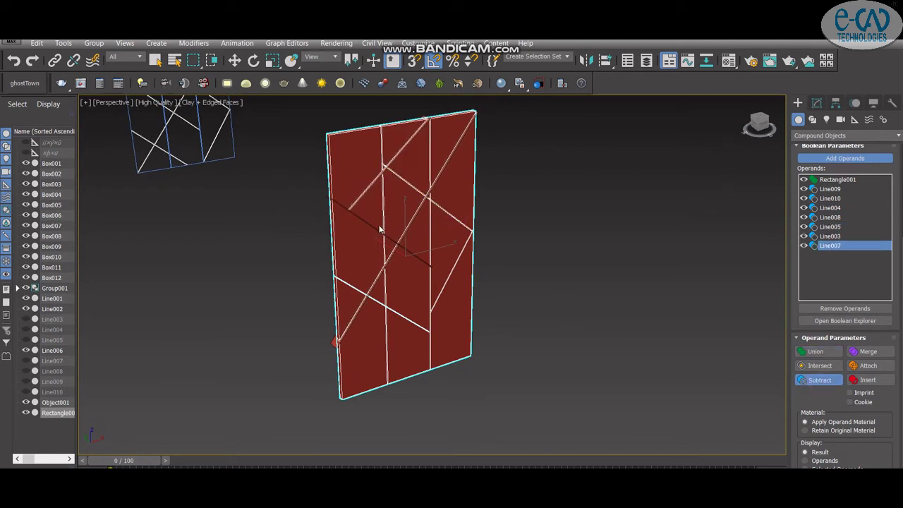
click(391, 268)
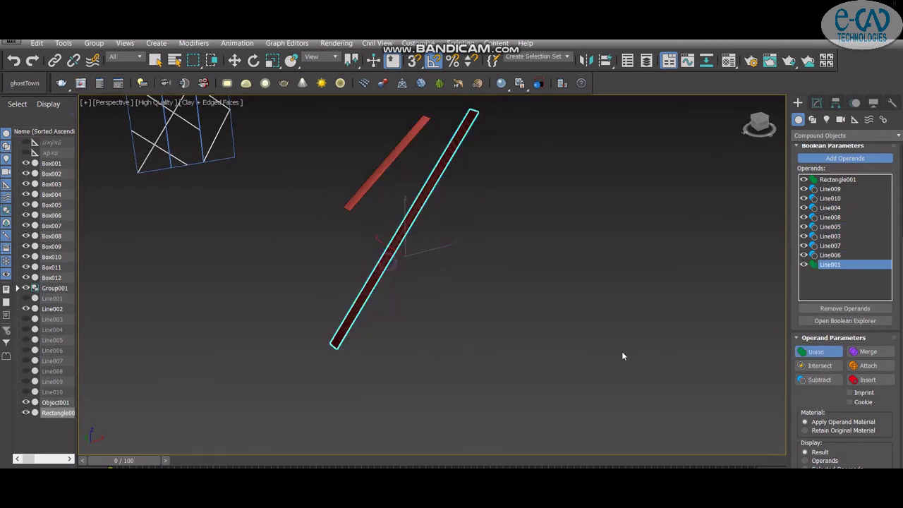
key(ctrl+z)
scroll(454, 279, up, 3)
click(395, 225)
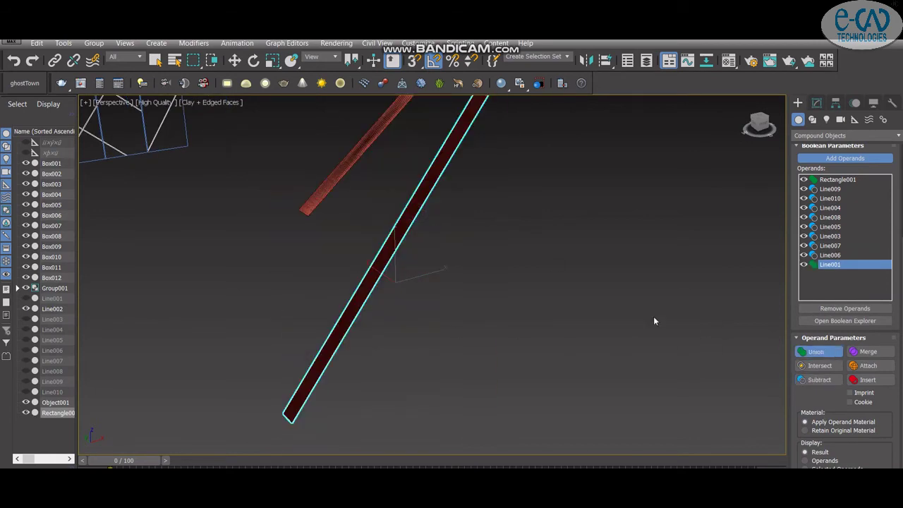
key(ctrl+z)
scroll(608, 302, down, 3)
Step: Convert the long diagonal strip Line001 to Editable Poly
key(w)
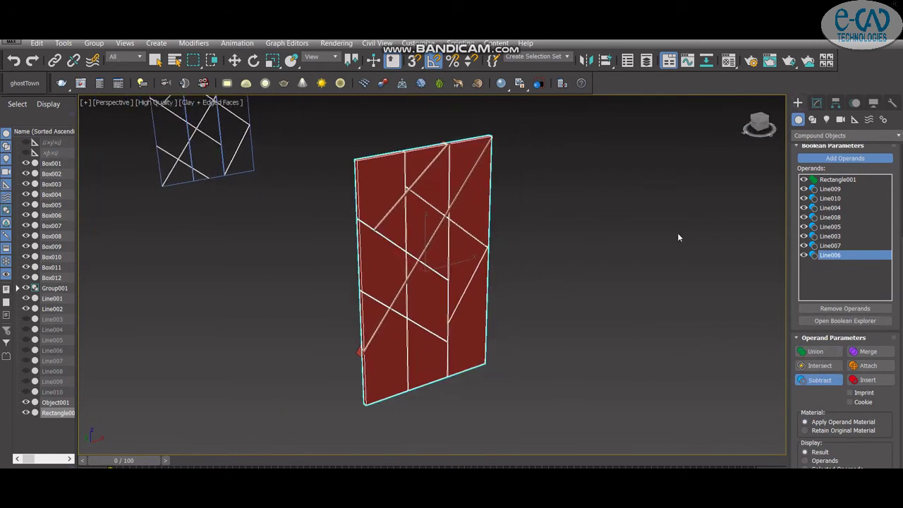
scroll(343, 304, up, 5)
click(346, 279)
scroll(347, 279, down, 3)
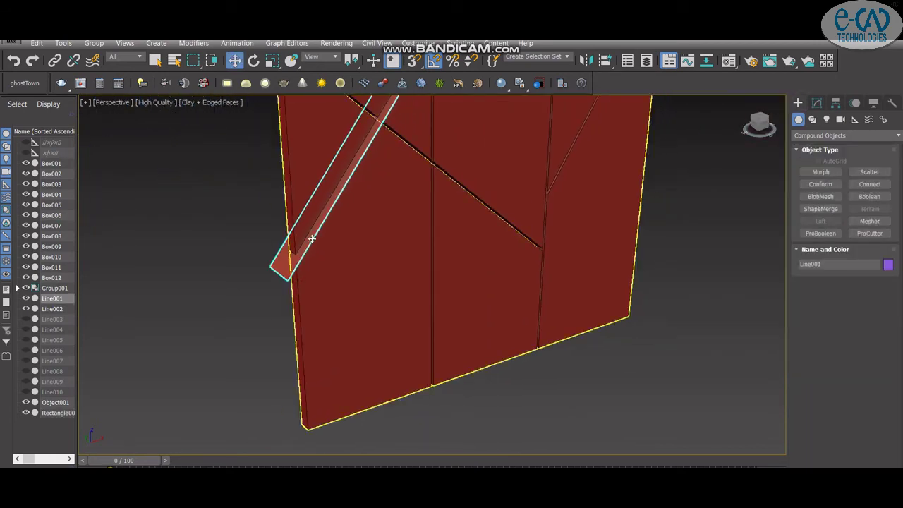
scroll(721, 165, down, 3)
scroll(667, 254, down, 3)
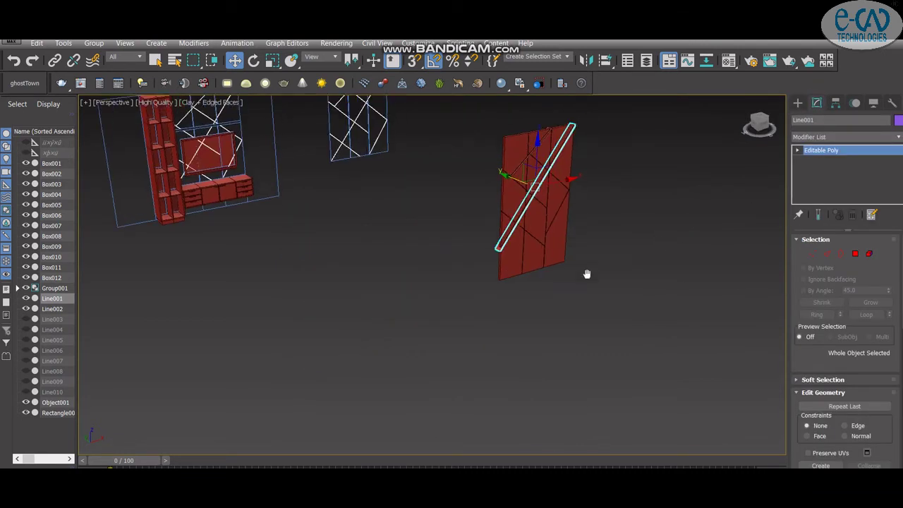
right_click(602, 211)
click(767, 351)
Step: Select the grooved panel and orbit to view it edge-on
middle_drag(658, 333, 492, 287)
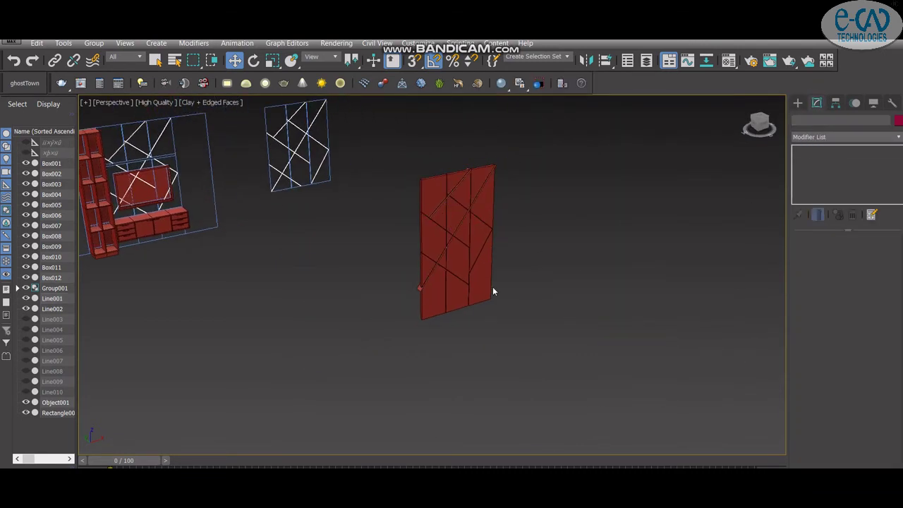
click(823, 254)
scroll(437, 268, up, 5)
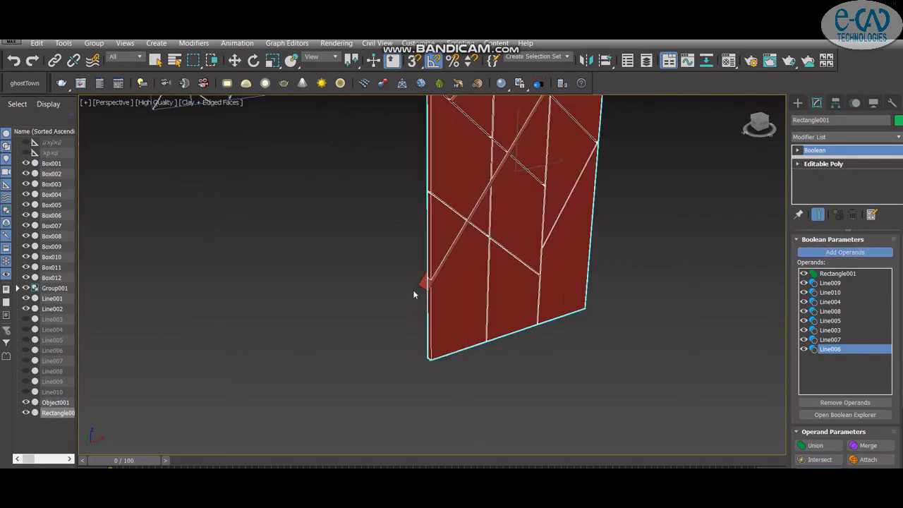
click(430, 261)
mouse_move(452, 283)
alt+middle_down()
mouse_move(504, 321)
mouse_move(518, 302)
alt+middle_up()
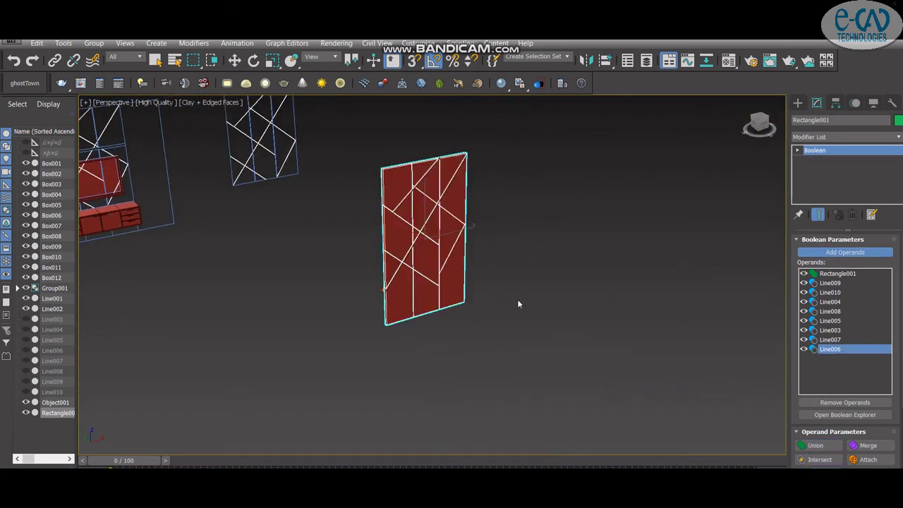
scroll(517, 303, down, 5)
click(798, 103)
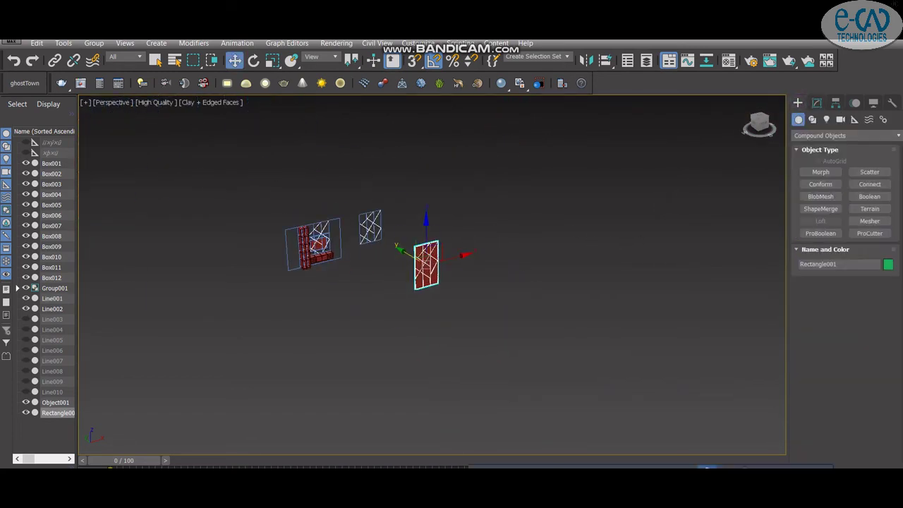
Step: Delete the leftover diagonal strip Line001
scroll(650, 340, up, 5)
click(499, 222)
scroll(650, 339, down, 4)
middle_drag(649, 340, 597, 323)
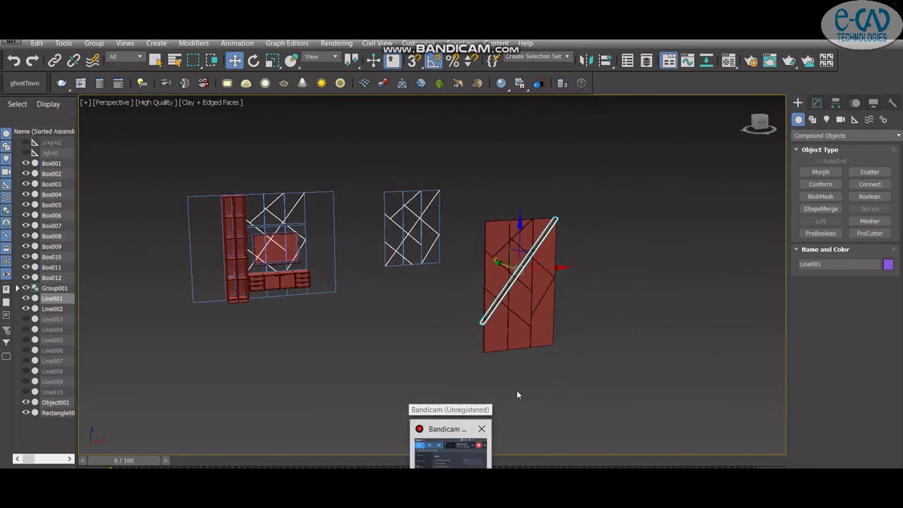
scroll(570, 295, up, 5)
scroll(623, 273, down, 6)
key(Delete)
Step: Slide the grooved panel left along X until it sits against the wall unit's front
scroll(559, 231, up, 4)
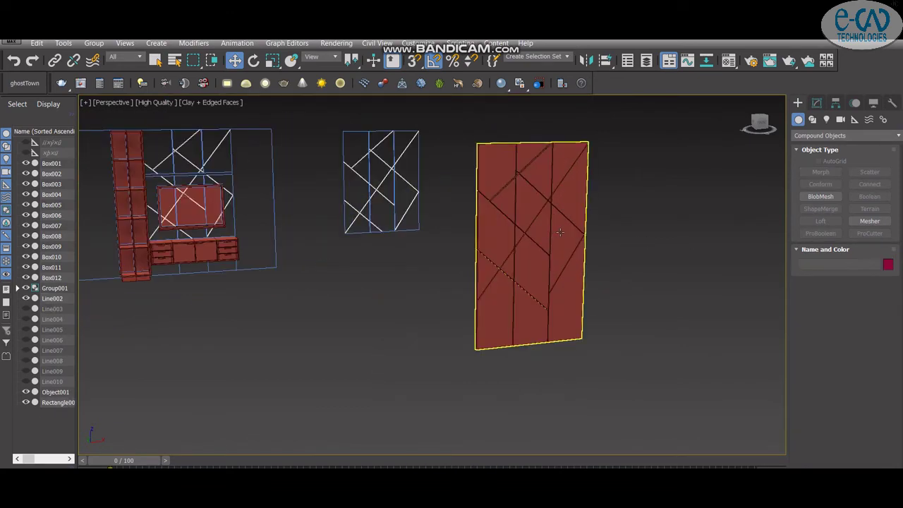
click(559, 232)
scroll(633, 285, down, 3)
key(alt+w)
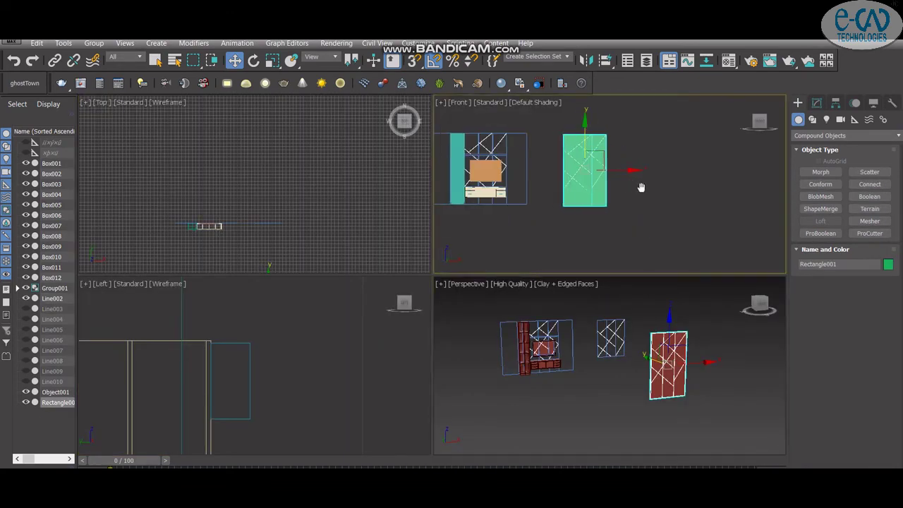
drag(635, 171, 570, 171)
scroll(621, 212, up, 4)
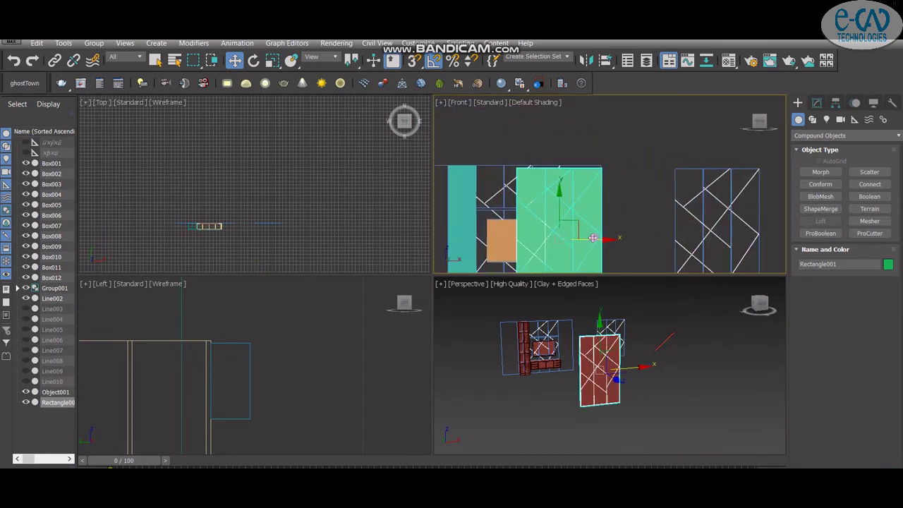
drag(592, 238, 524, 238)
scroll(558, 226, up, 3)
middle_drag(568, 197, 562, 253)
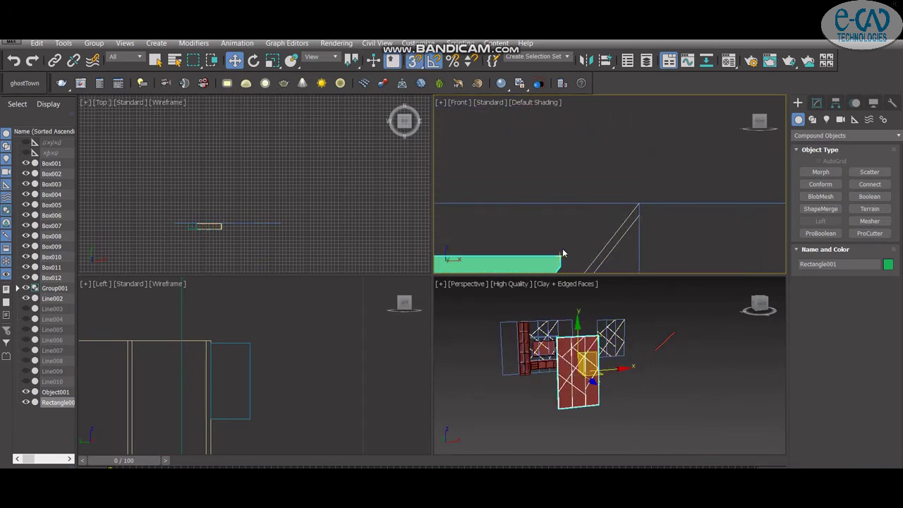
scroll(563, 253, up, 3)
scroll(630, 156, down, 3)
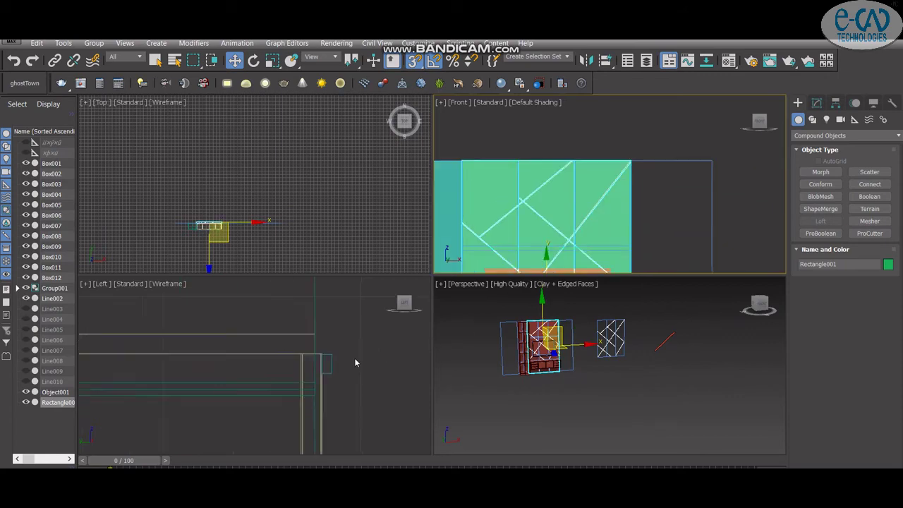
scroll(354, 363, down, 5)
scroll(343, 346, down, 2)
middle_drag(327, 384, 334, 375)
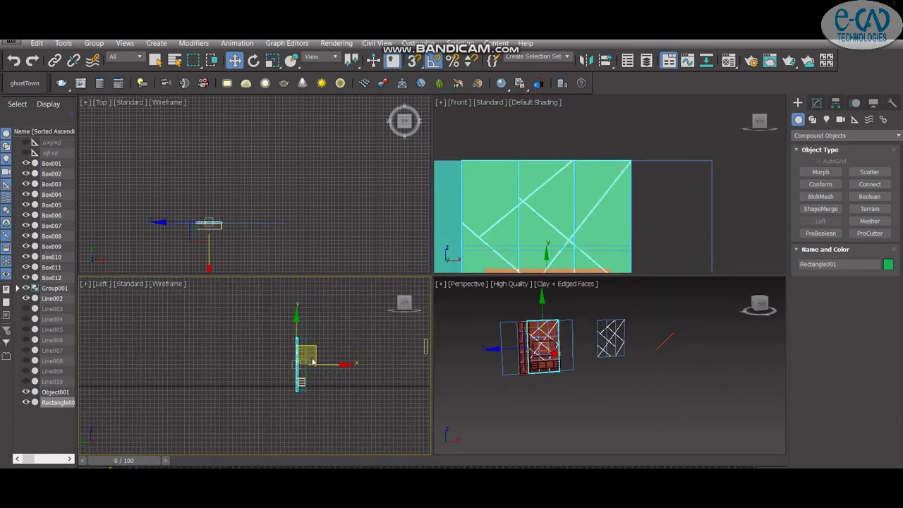
scroll(312, 362, up, 3)
scroll(306, 348, up, 2)
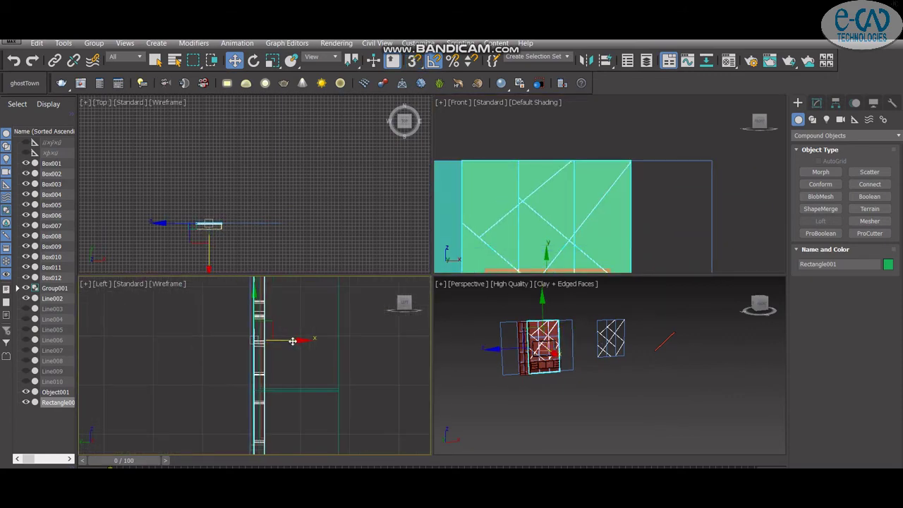
Step: Delete the stray red line Line002 and maximize the Perspective viewport
click(679, 377)
click(669, 375)
key(Delete)
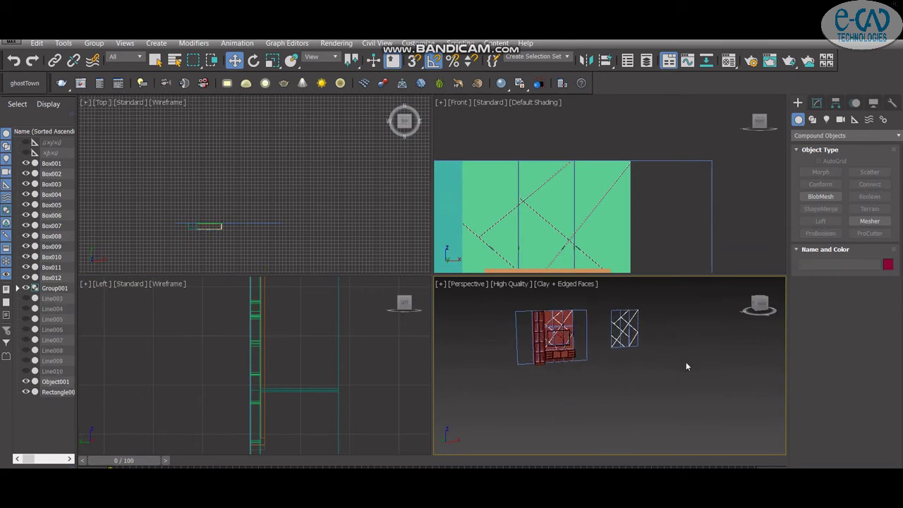
key(alt+w)
alt+middle_drag(701, 429, 413, 336)
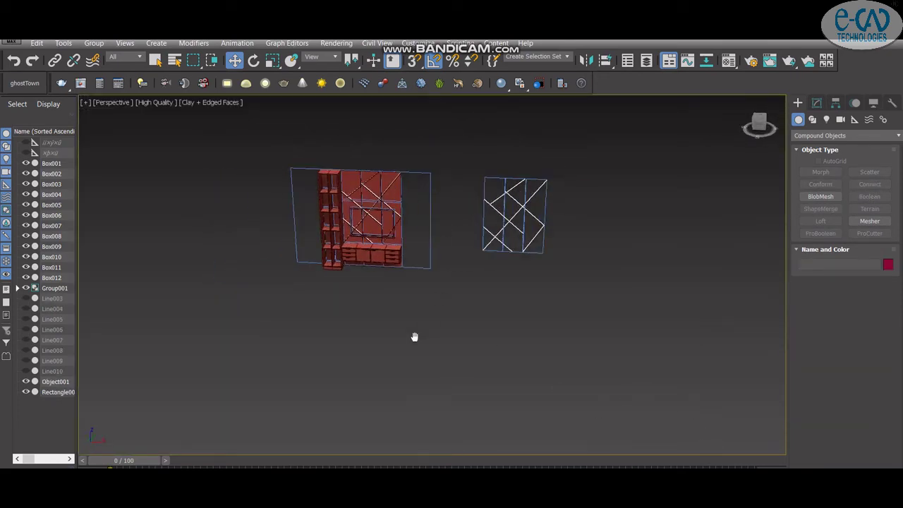
Step: Orbit onto the cabinet front, inspecting the TV frame and cabinet wall panel
scroll(333, 239, up, 4)
scroll(332, 239, up, 3)
alt+middle_drag(331, 240, 430, 285)
click(492, 205)
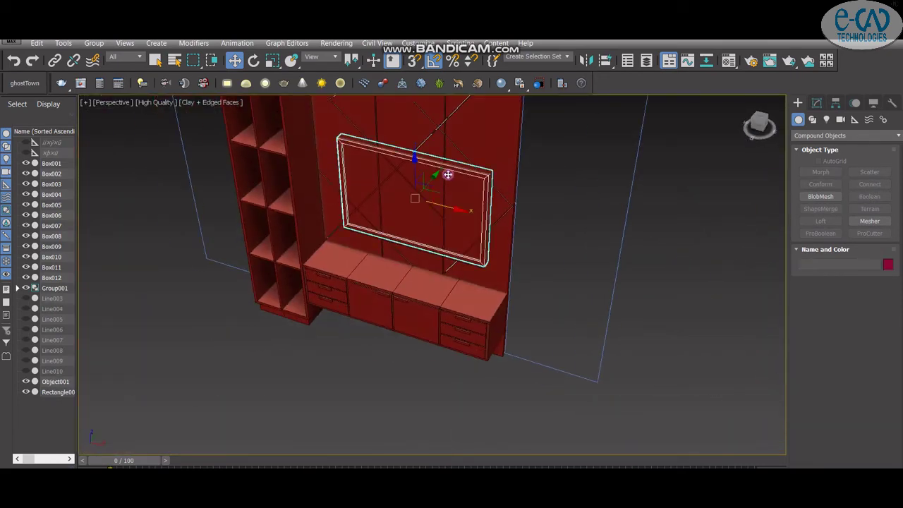
middle_drag(493, 212, 464, 226)
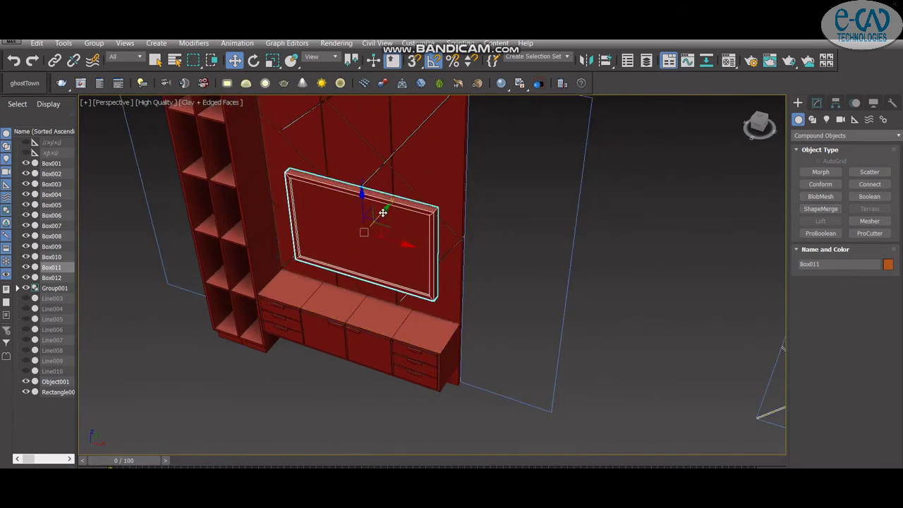
scroll(510, 198, down, 4)
scroll(544, 238, down, 4)
scroll(558, 252, down, 2)
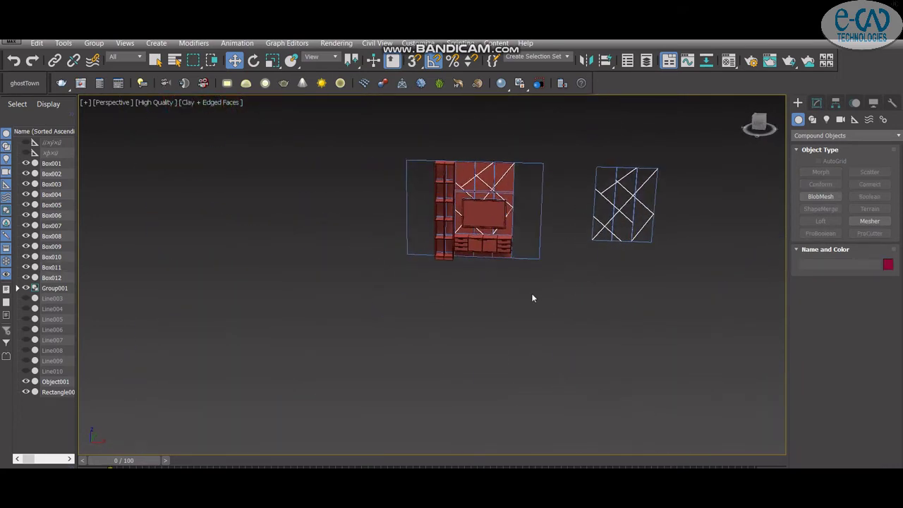
scroll(534, 298, down, 2)
click(526, 292)
scroll(524, 292, up, 3)
scroll(525, 292, up, 3)
click(480, 272)
alt+middle_drag(479, 271, 496, 272)
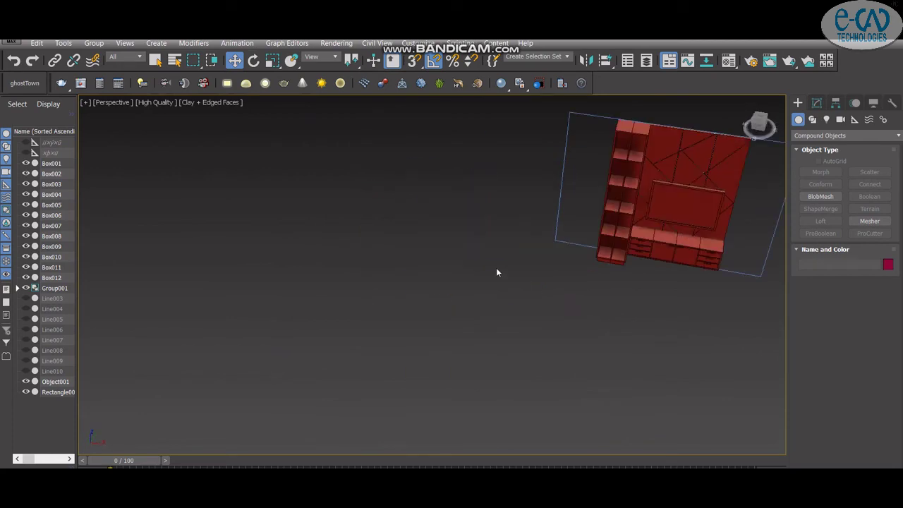
Step: Return to the four-view layout and show the Front viewport as wireframe
key(alt+w)
scroll(568, 187, down, 5)
click(584, 145)
click(525, 102)
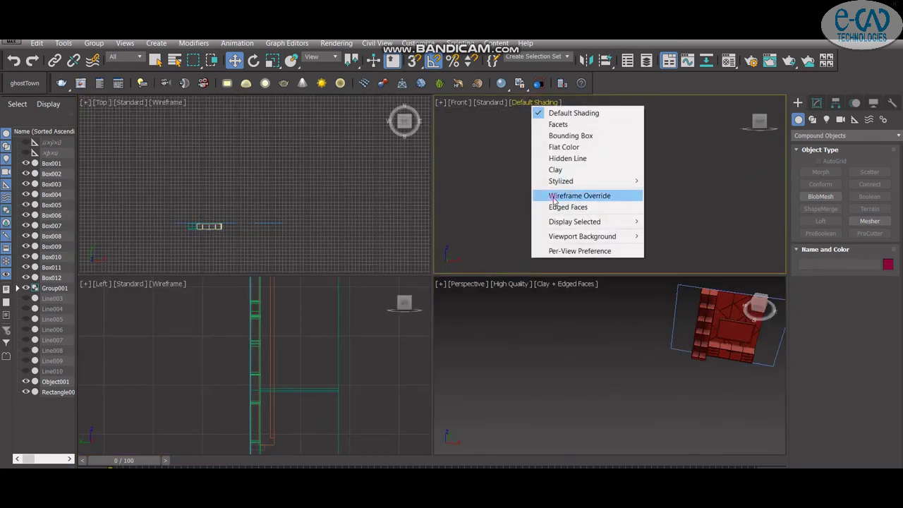
click(585, 193)
scroll(598, 184, up, 4)
middle_drag(598, 184, 592, 205)
Step: Draw a Standard Primitives Box in the Front view just above the TV frame
click(846, 136)
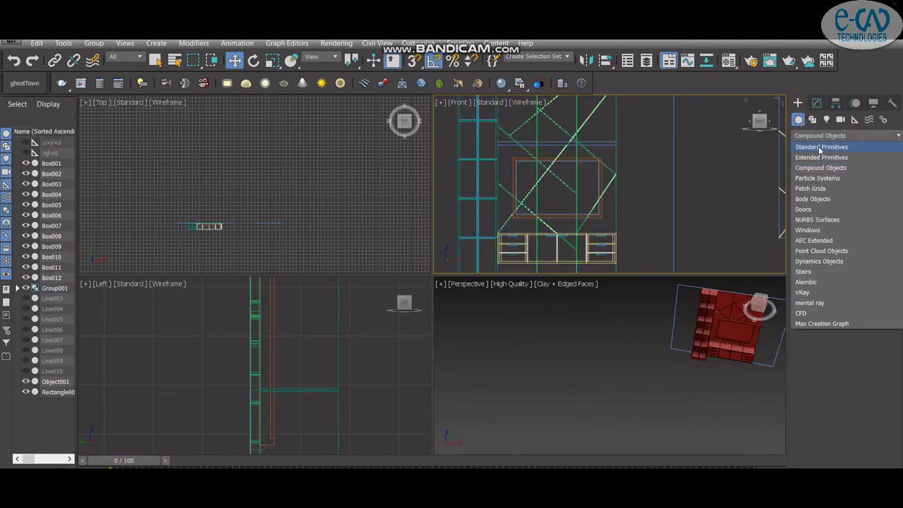
click(818, 145)
click(820, 172)
scroll(705, 185, up, 2)
scroll(474, 156, up, 3)
scroll(474, 156, down, 3)
drag(474, 156, 521, 170)
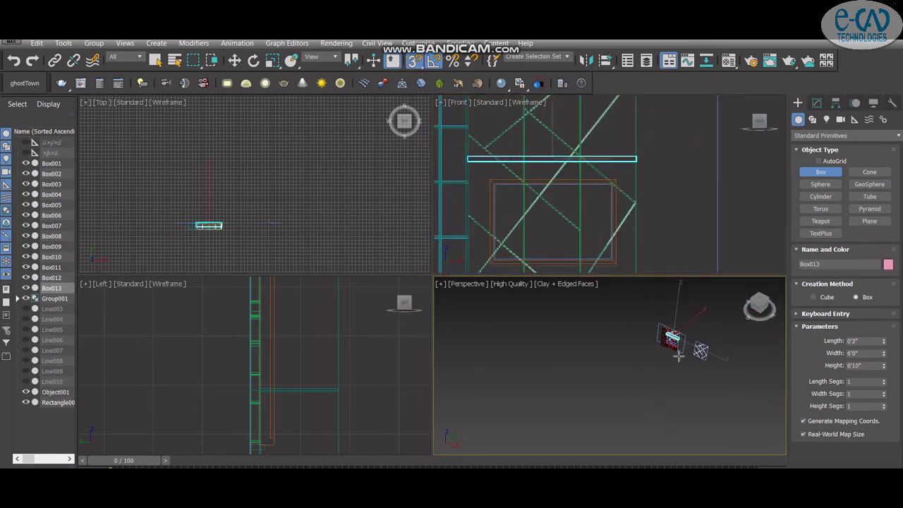
Step: Zoom to the new shelf box and move it into place on the wall
scroll(649, 388, up, 3)
key(alt+w)
middle_drag(654, 373, 646, 311)
key(z)
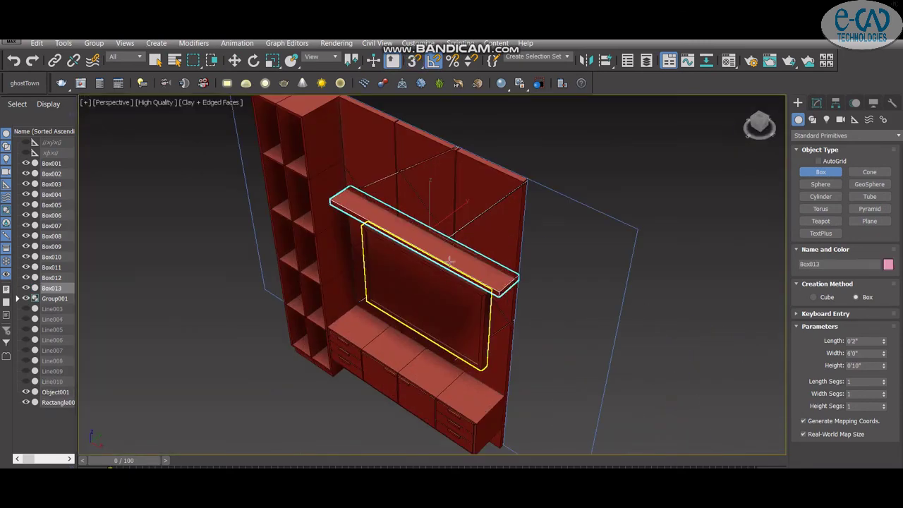
click(817, 102)
key(w)
alt+middle_drag(451, 233, 413, 192)
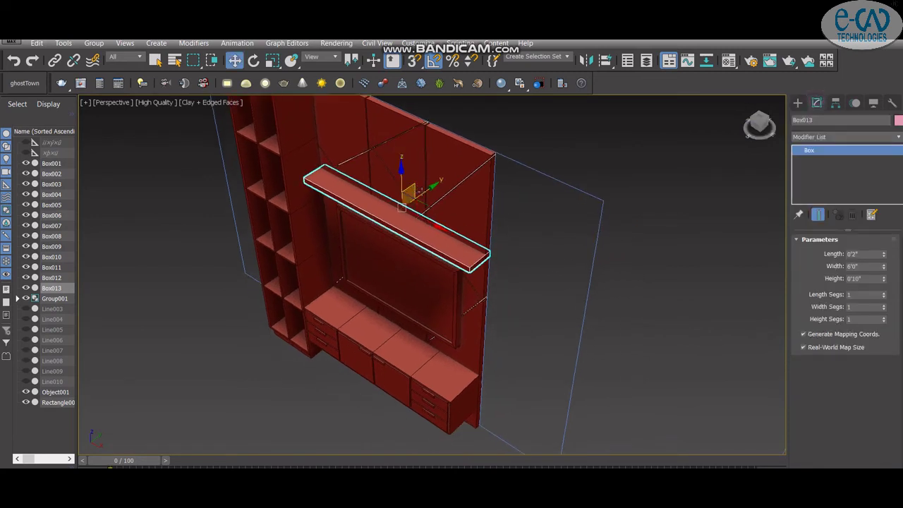
drag(413, 192, 422, 196)
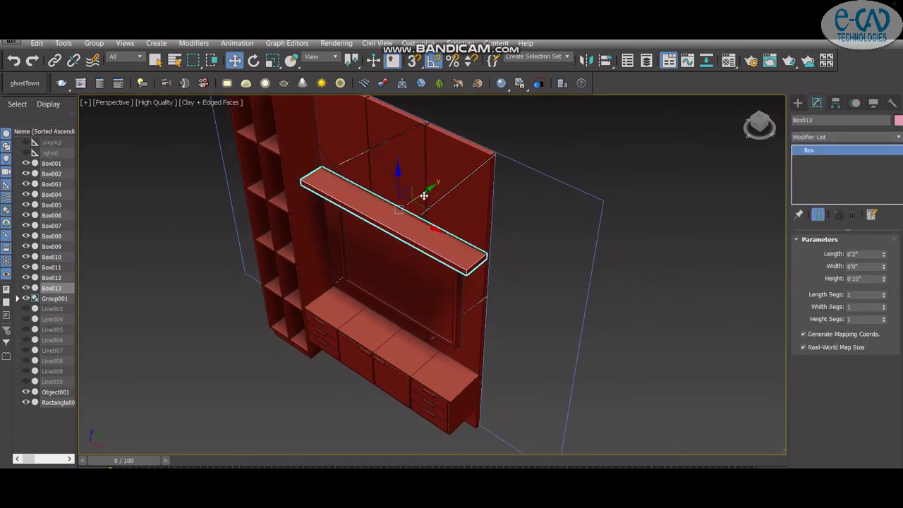
click(693, 265)
Step: Reselect the shelf and orbit to a more frontal view, picking the TV frame
scroll(685, 297, up, 5)
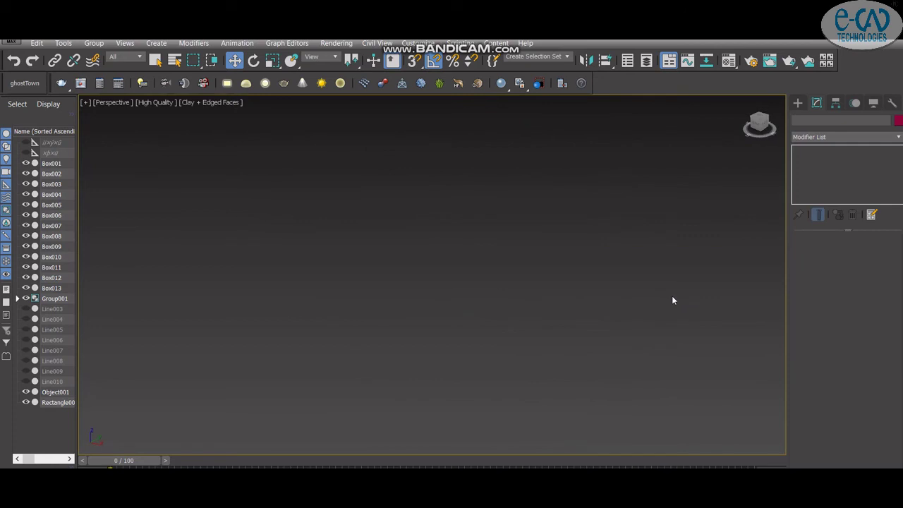
scroll(635, 302, down, 4)
scroll(353, 261, up, 2)
click(346, 189)
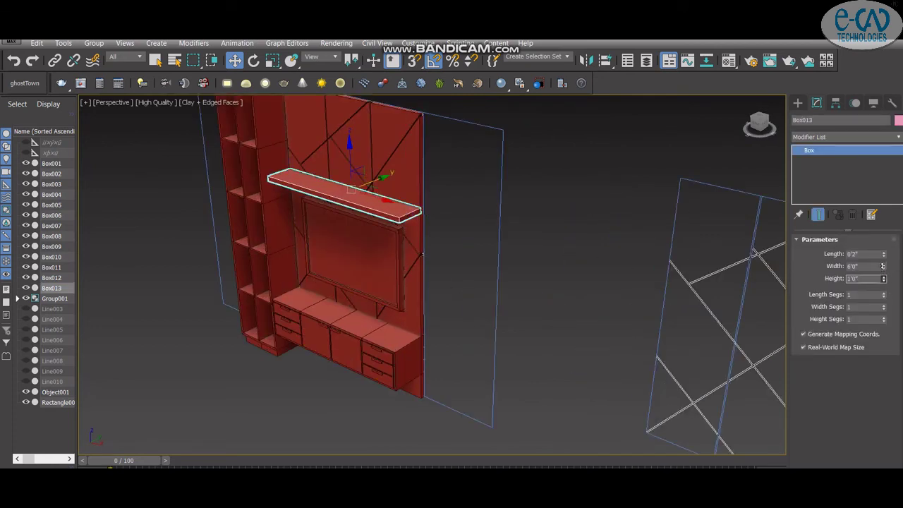
alt+middle_drag(605, 304, 493, 282)
click(443, 210)
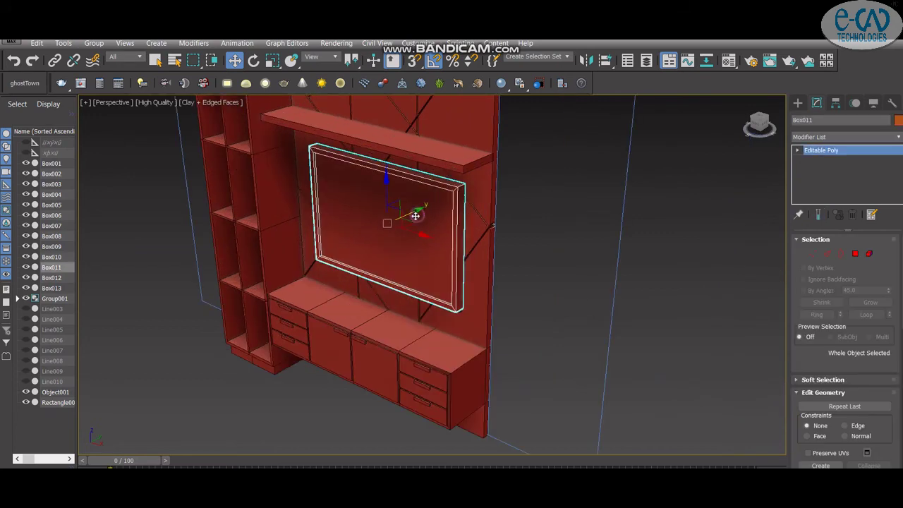
Step: Hide the diagonal-line panel group Group001 via the right-click Hide Selection
click(540, 216)
scroll(574, 285, down, 4)
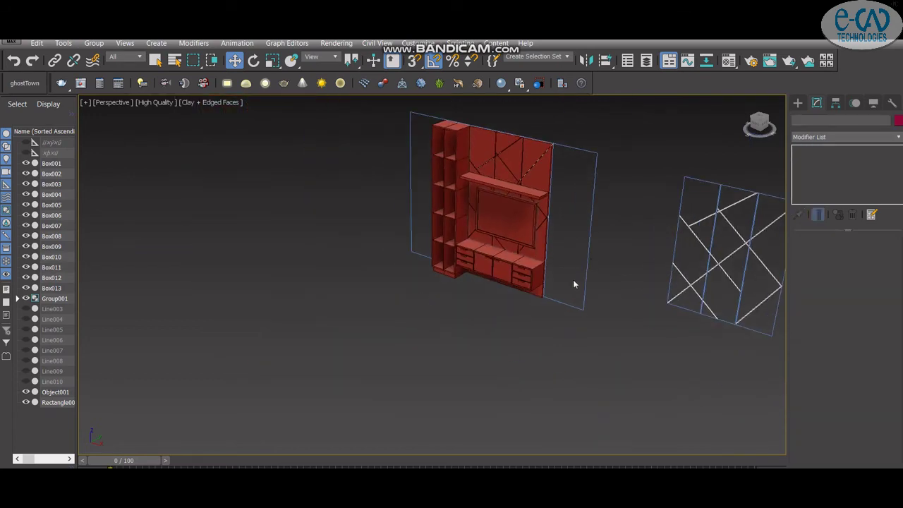
mouse_move(574, 285)
alt+middle_down()
mouse_move(630, 282)
mouse_move(570, 273)
mouse_move(663, 204)
alt+middle_up()
click(570, 272)
right_click(664, 202)
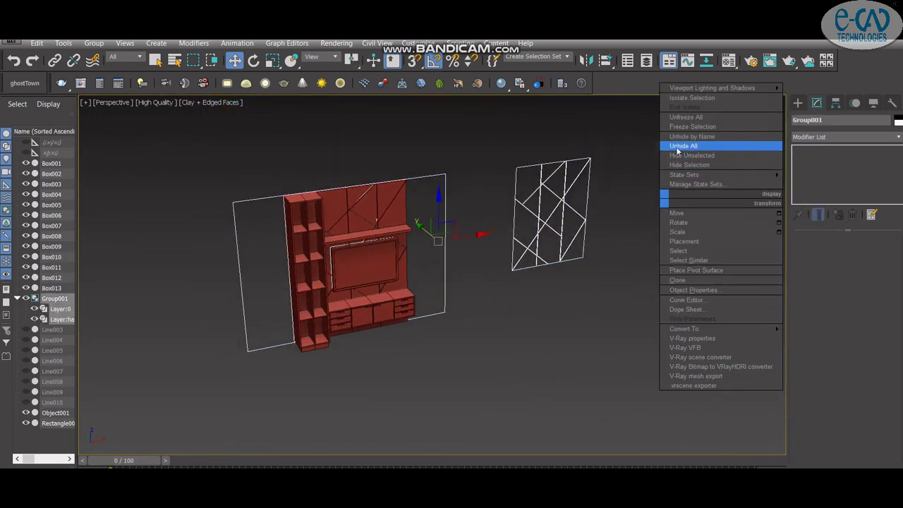
click(689, 164)
Step: Orbit and pan the Perspective view around the textured wall unit to inspect it
alt+middle_drag(689, 164, 637, 236)
scroll(637, 236, down, 5)
alt+middle_drag(477, 304, 423, 323)
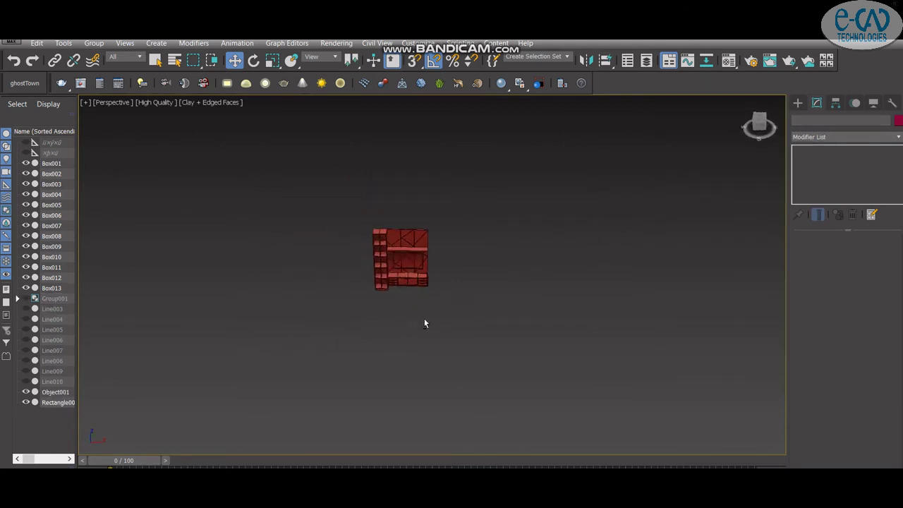
scroll(548, 254, up, 8)
alt+middle_drag(549, 254, 647, 311)
scroll(647, 310, up, 5)
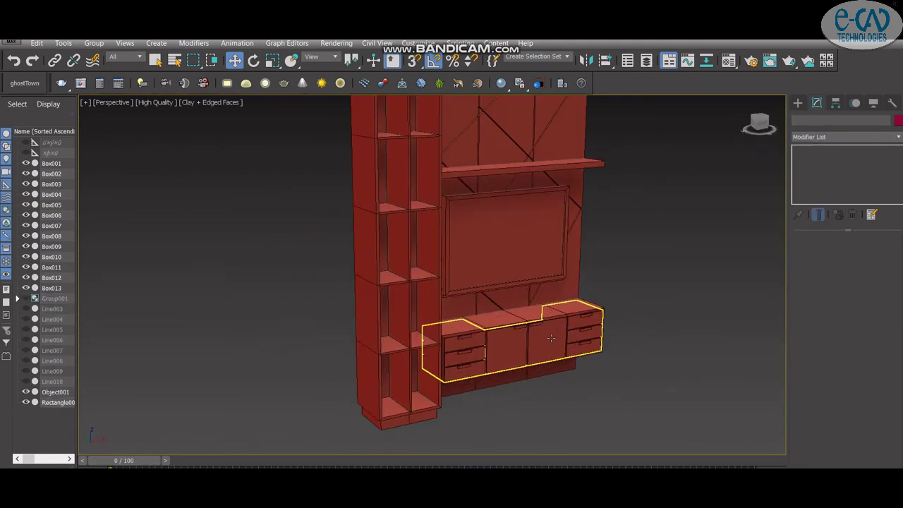
mouse_move(655, 365)
middle_down()
mouse_move(635, 343)
mouse_move(649, 298)
mouse_move(586, 319)
mouse_move(612, 308)
mouse_move(642, 314)
mouse_move(621, 419)
middle_up()
scroll(635, 343, down, 5)
scroll(587, 318, up, 5)
scroll(642, 314, up, 4)
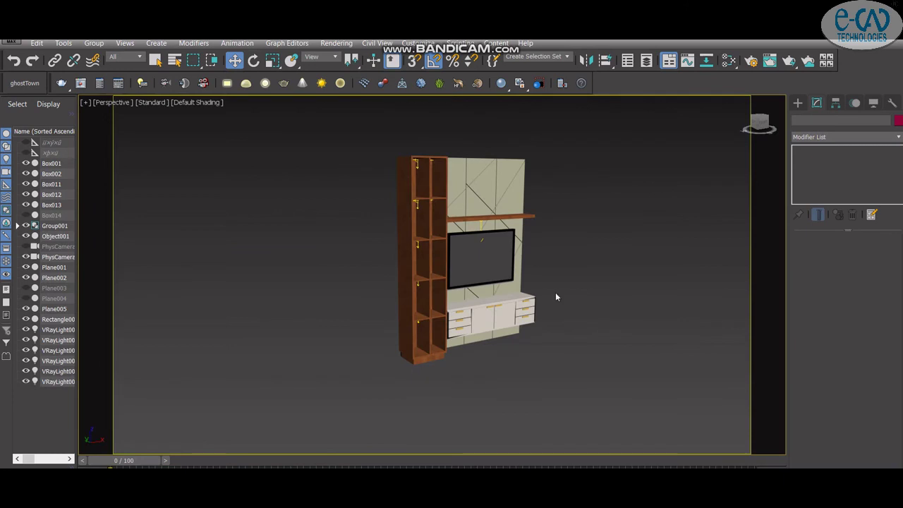
mouse_move(555, 292)
alt+middle_down()
mouse_move(544, 311)
mouse_move(474, 316)
mouse_move(541, 316)
alt+middle_up()
Step: Frame a frontal view of the unit and render it, finishing in 0:00:44.8
scroll(541, 316, up, 5)
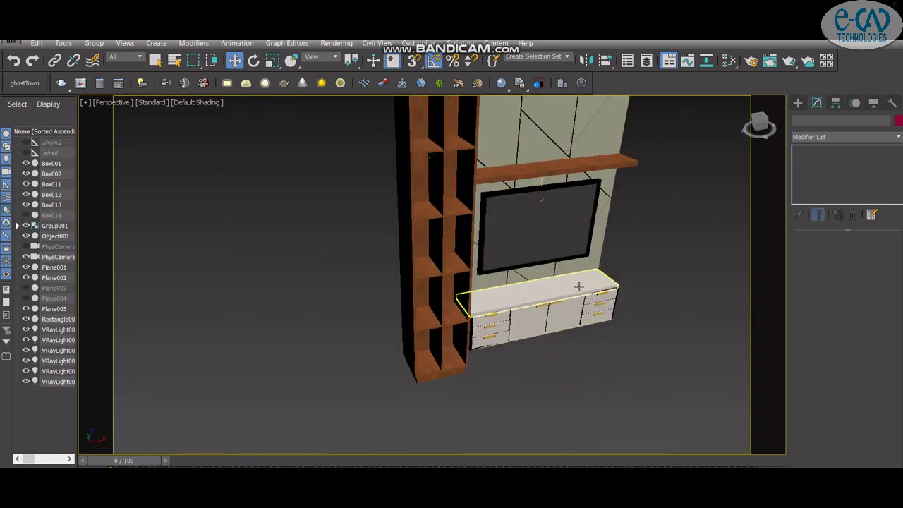
scroll(595, 302, down, 3)
mouse_move(595, 302)
alt+middle_down()
mouse_move(595, 287)
mouse_move(585, 298)
mouse_move(641, 309)
mouse_move(585, 317)
mouse_move(599, 303)
alt+middle_up()
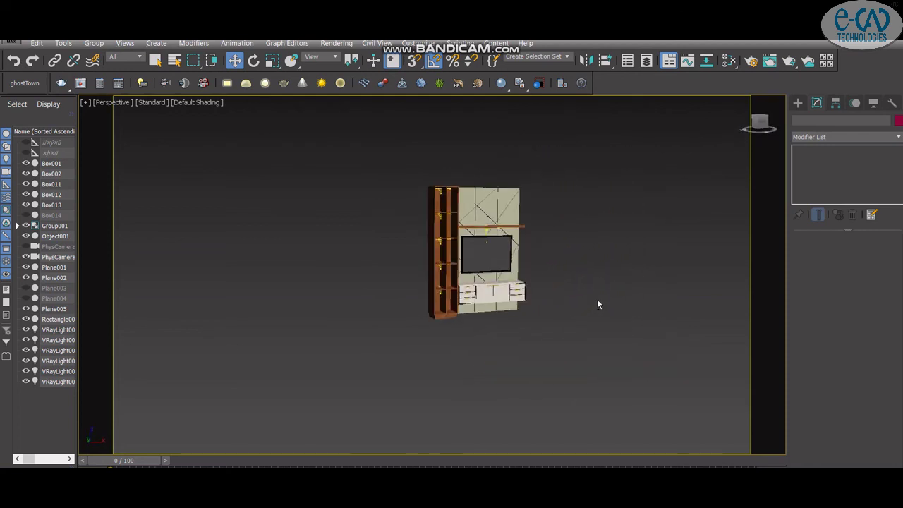
scroll(553, 280, up, 4)
mouse_move(552, 280)
alt+middle_down()
mouse_move(560, 332)
mouse_move(595, 318)
mouse_move(575, 287)
alt+middle_up()
scroll(597, 318, down, 3)
key(shift+q)
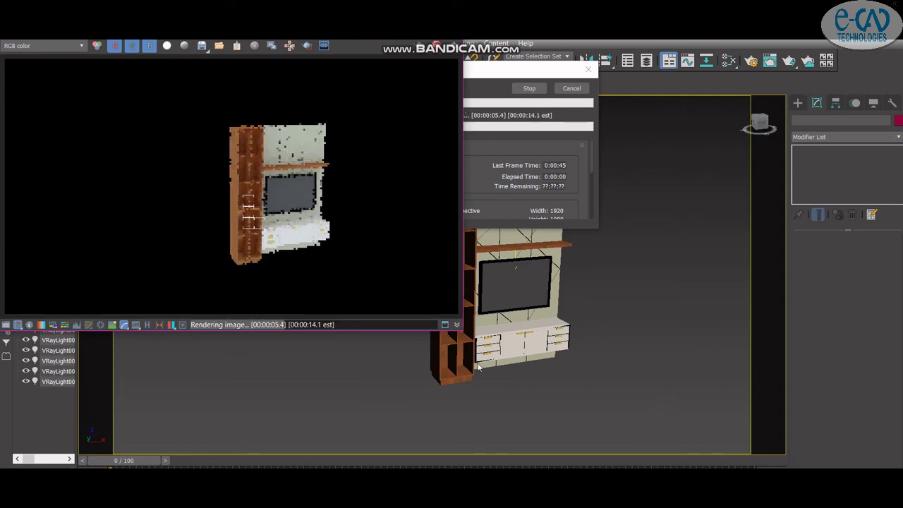
scroll(360, 228, up, 2)
scroll(358, 226, down, 2)
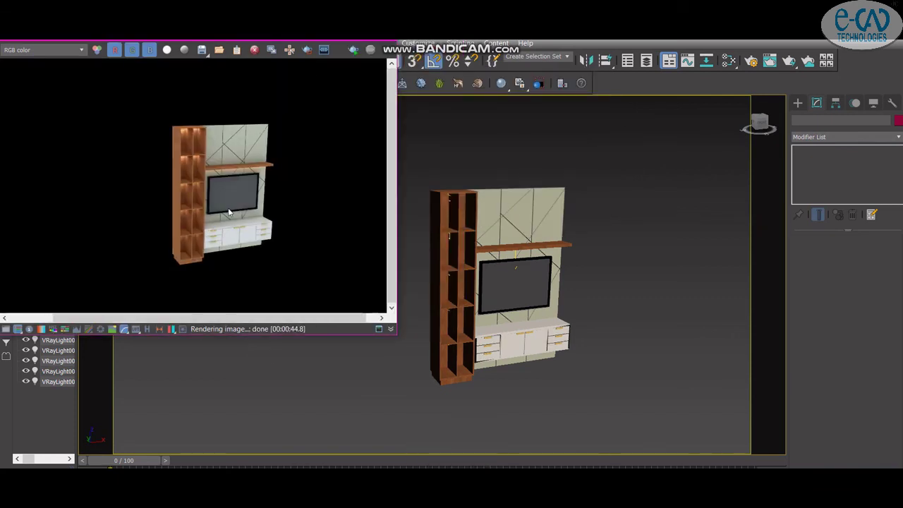
middle_drag(228, 207, 207, 207)
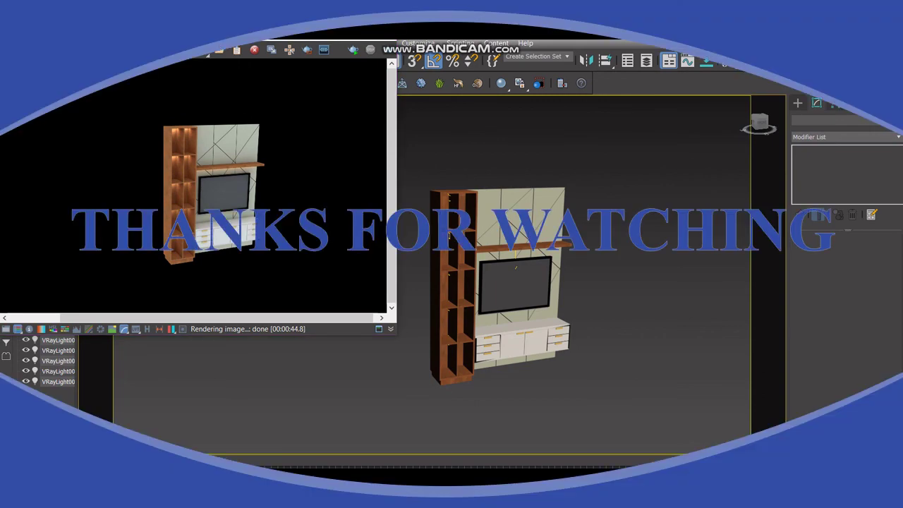